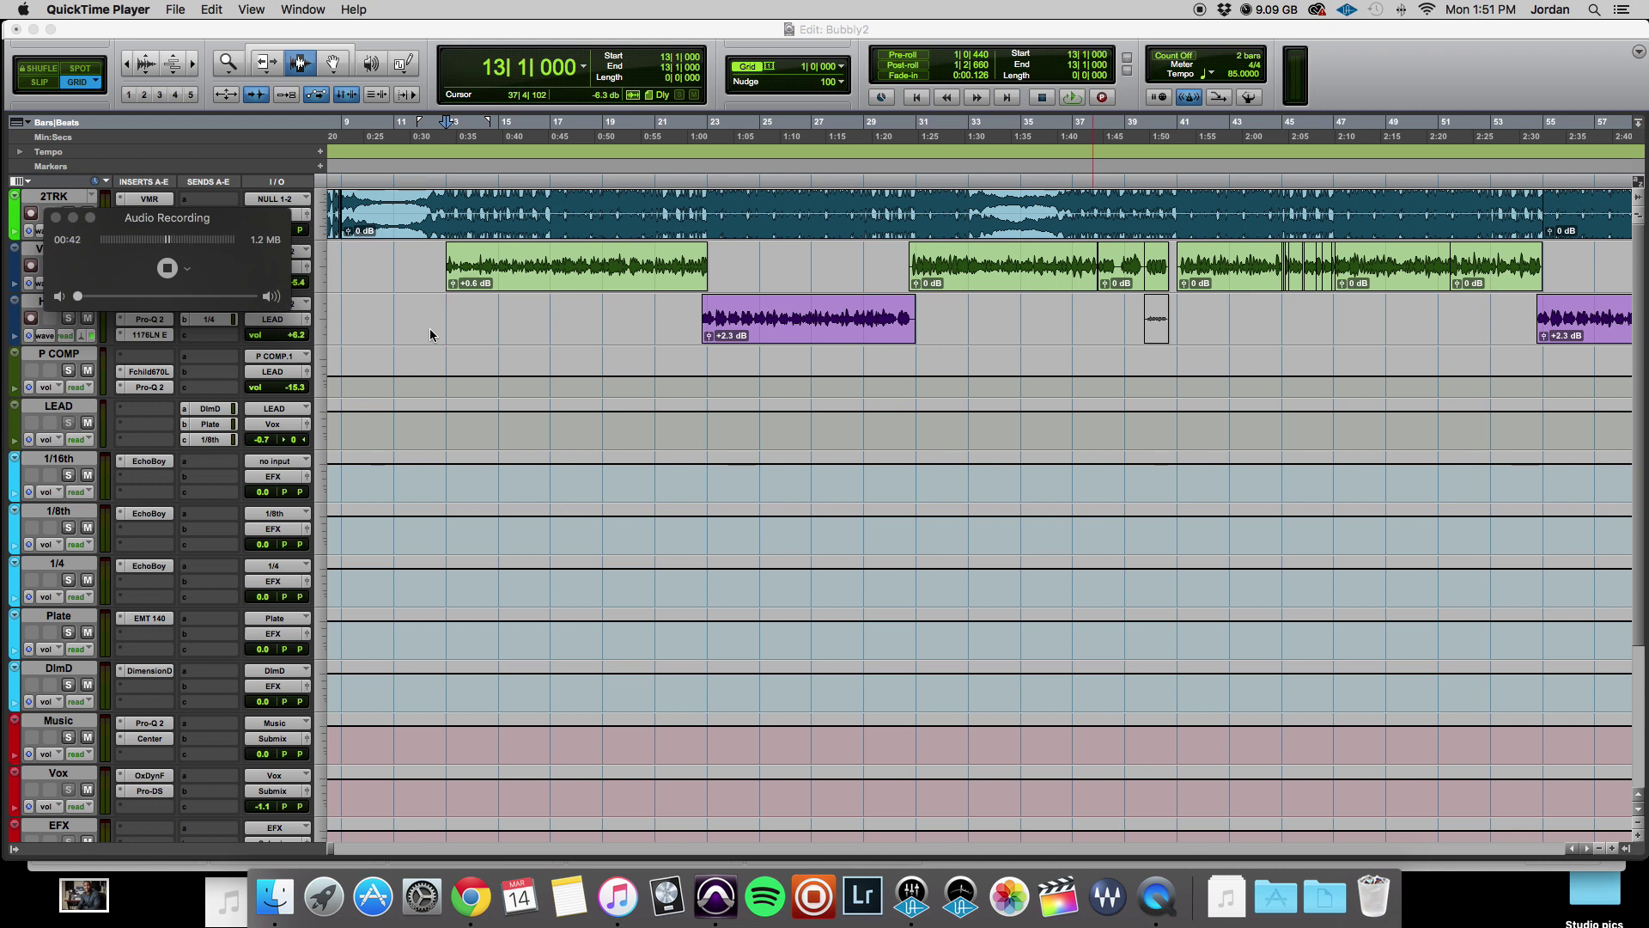
Play the song from bar 13, where the first VERSE clip begins, and stop playback after auditioning the full mix
{"action": "left_click", "coordinate": [430, 335]}
{"action": "left_click", "coordinate": [402, 271]}
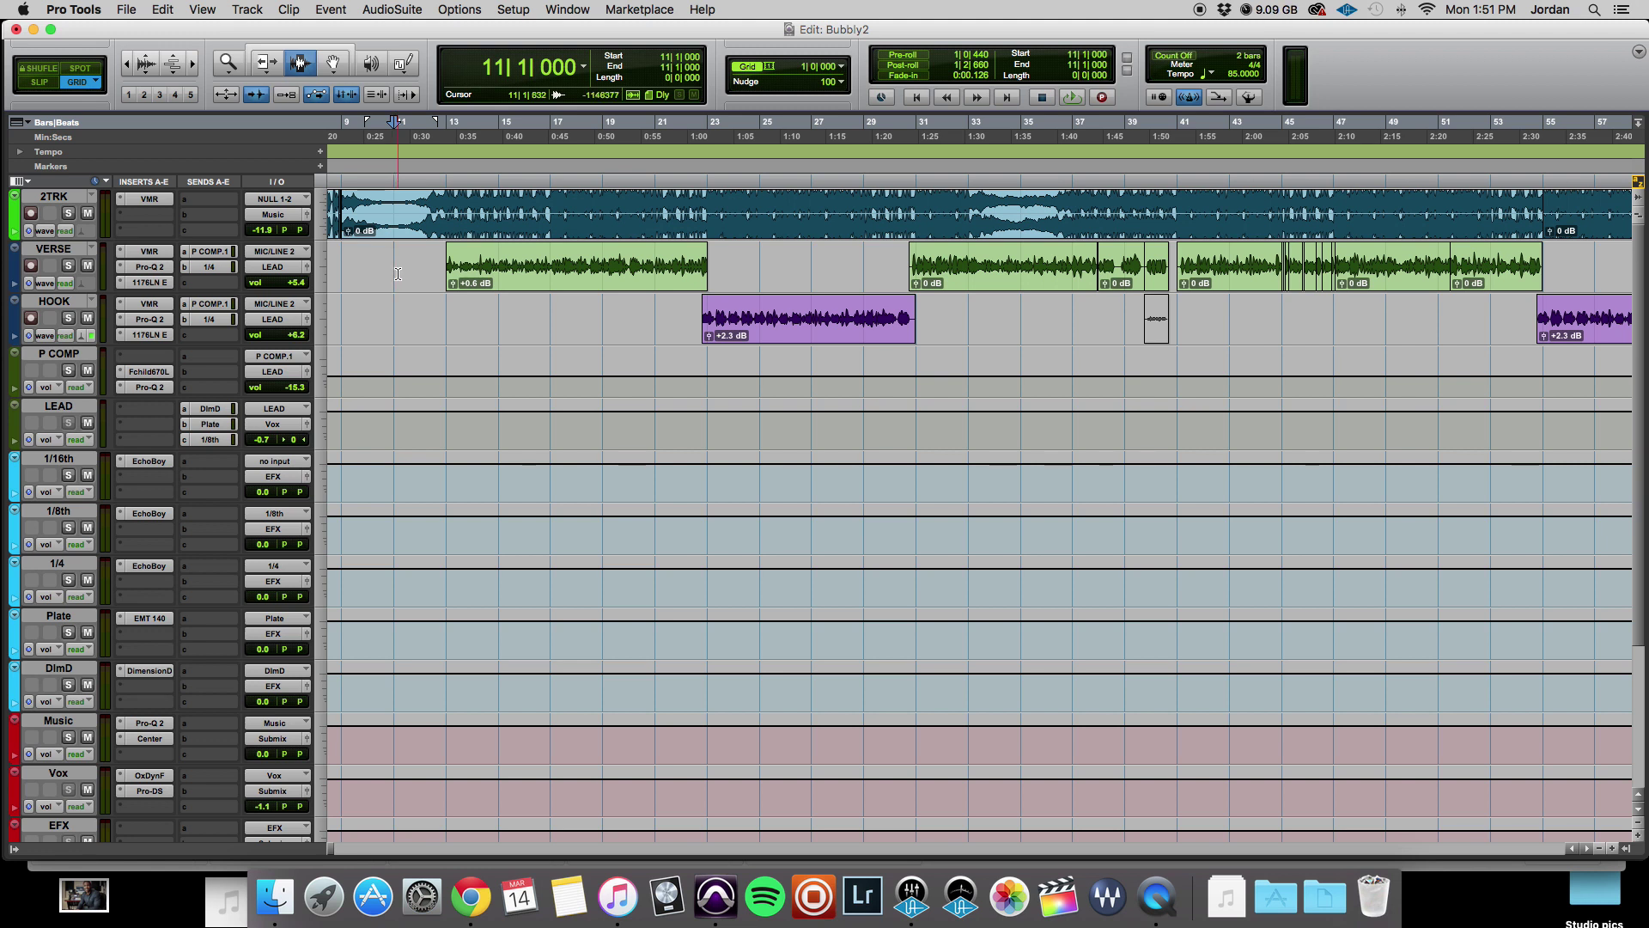
{"action": "key", "text": "r"}
{"action": "key", "text": "t"}
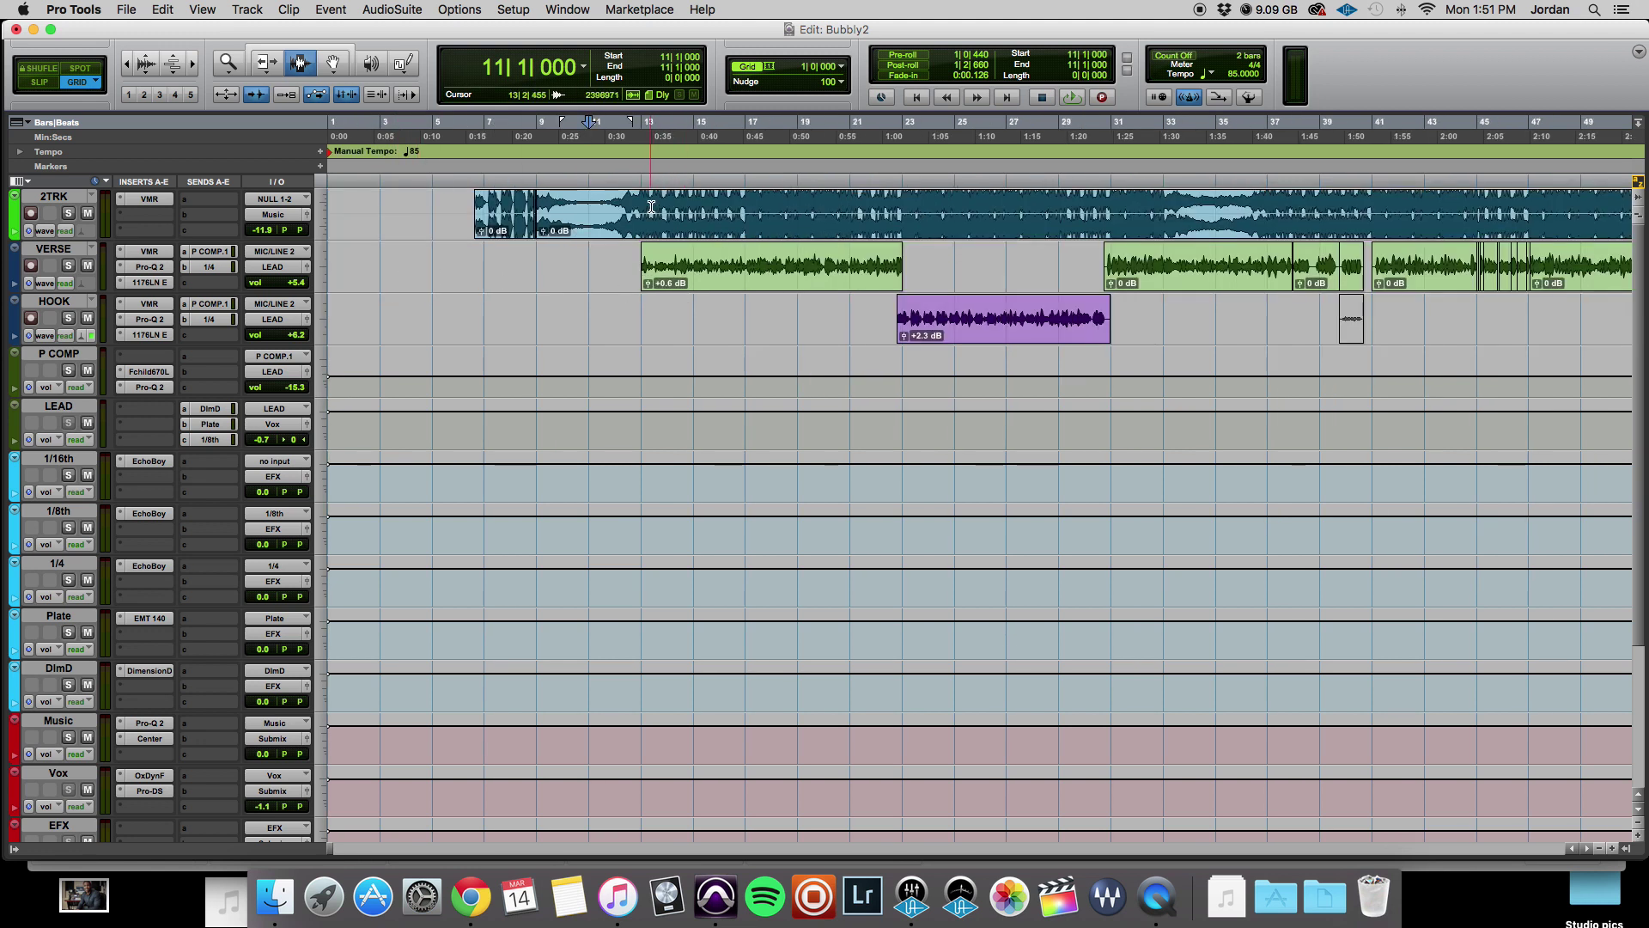
{"action": "scroll", "coordinate": [650, 318], "scroll_direction": "right", "scroll_amount": 3}
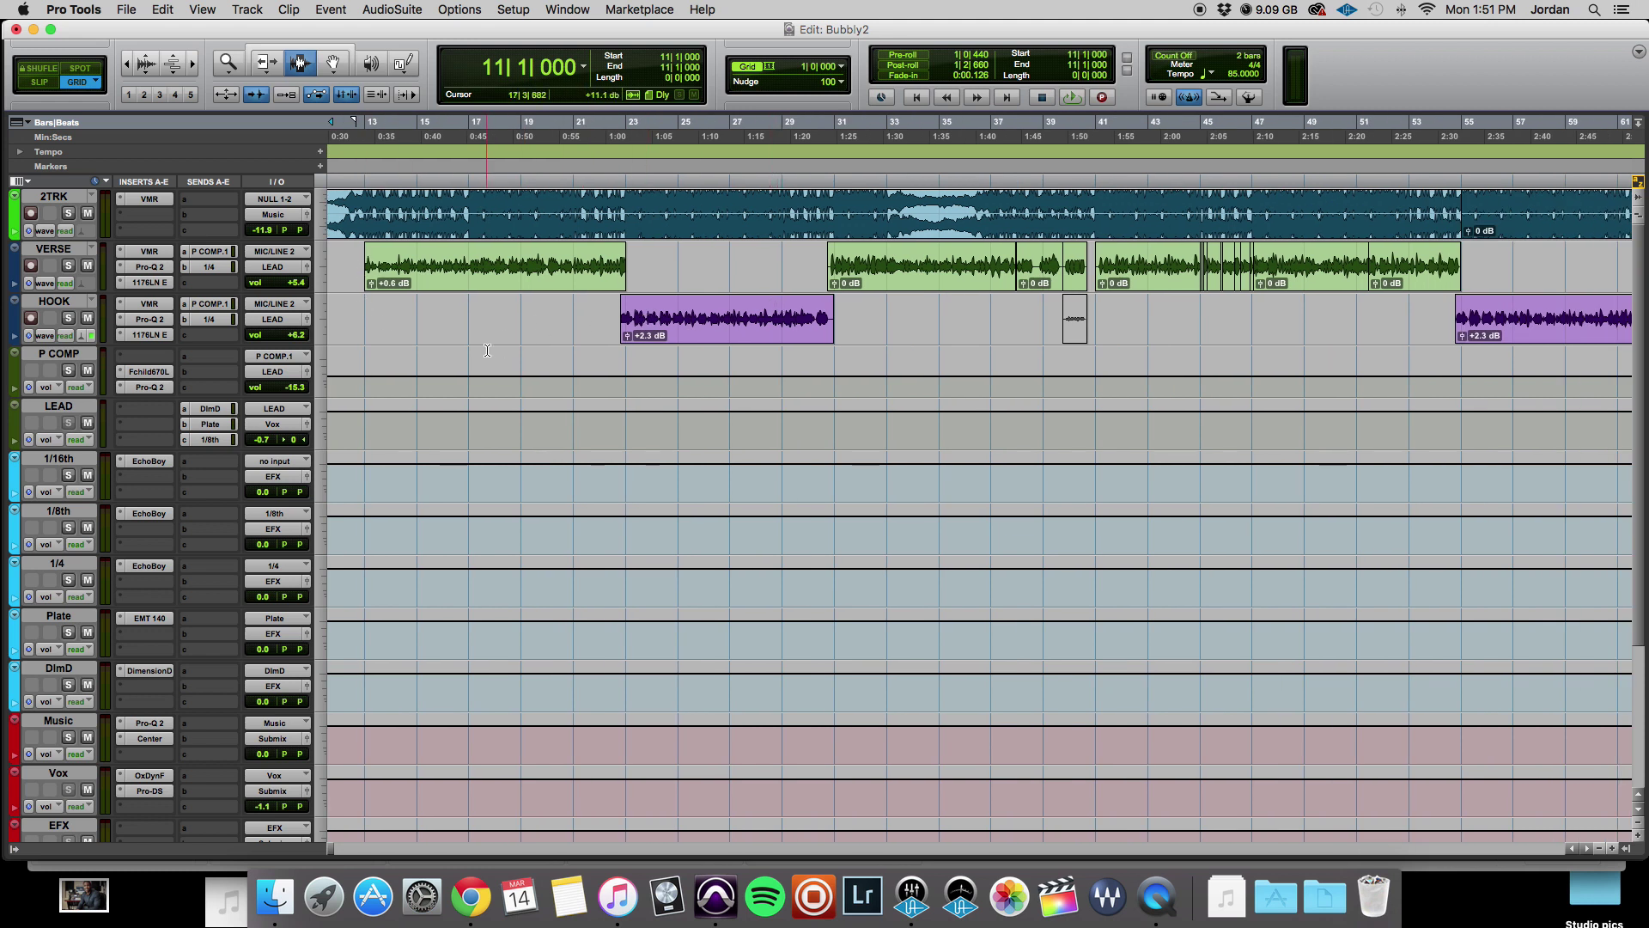
{"action": "left_click", "coordinate": [365, 316]}
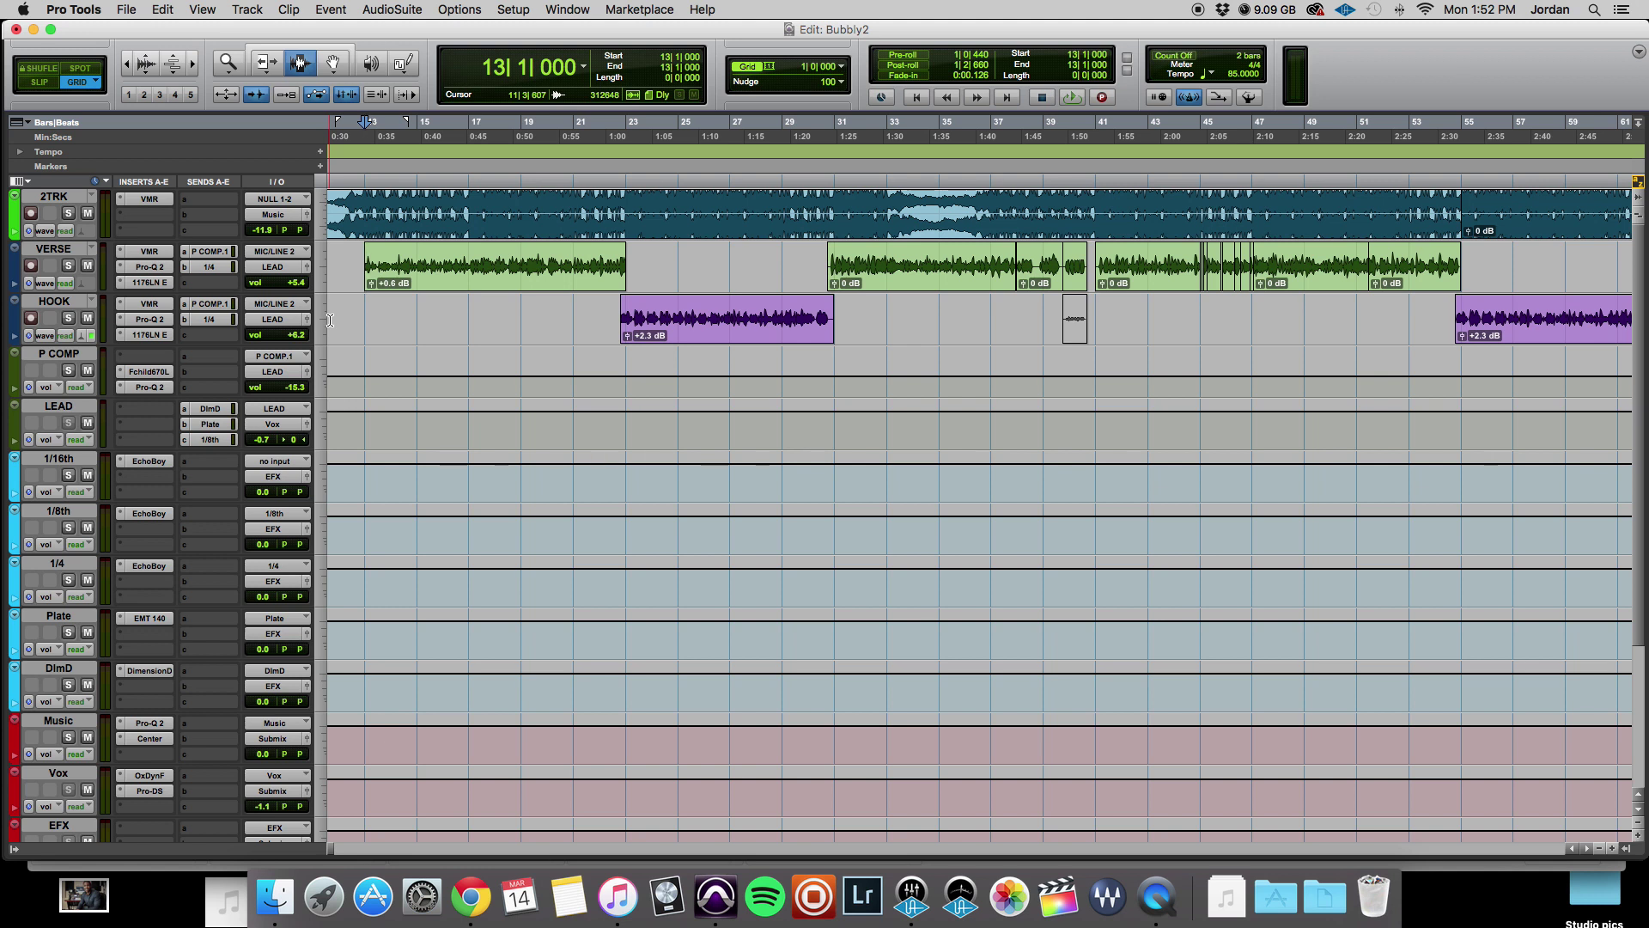
{"action": "key", "text": "space"}
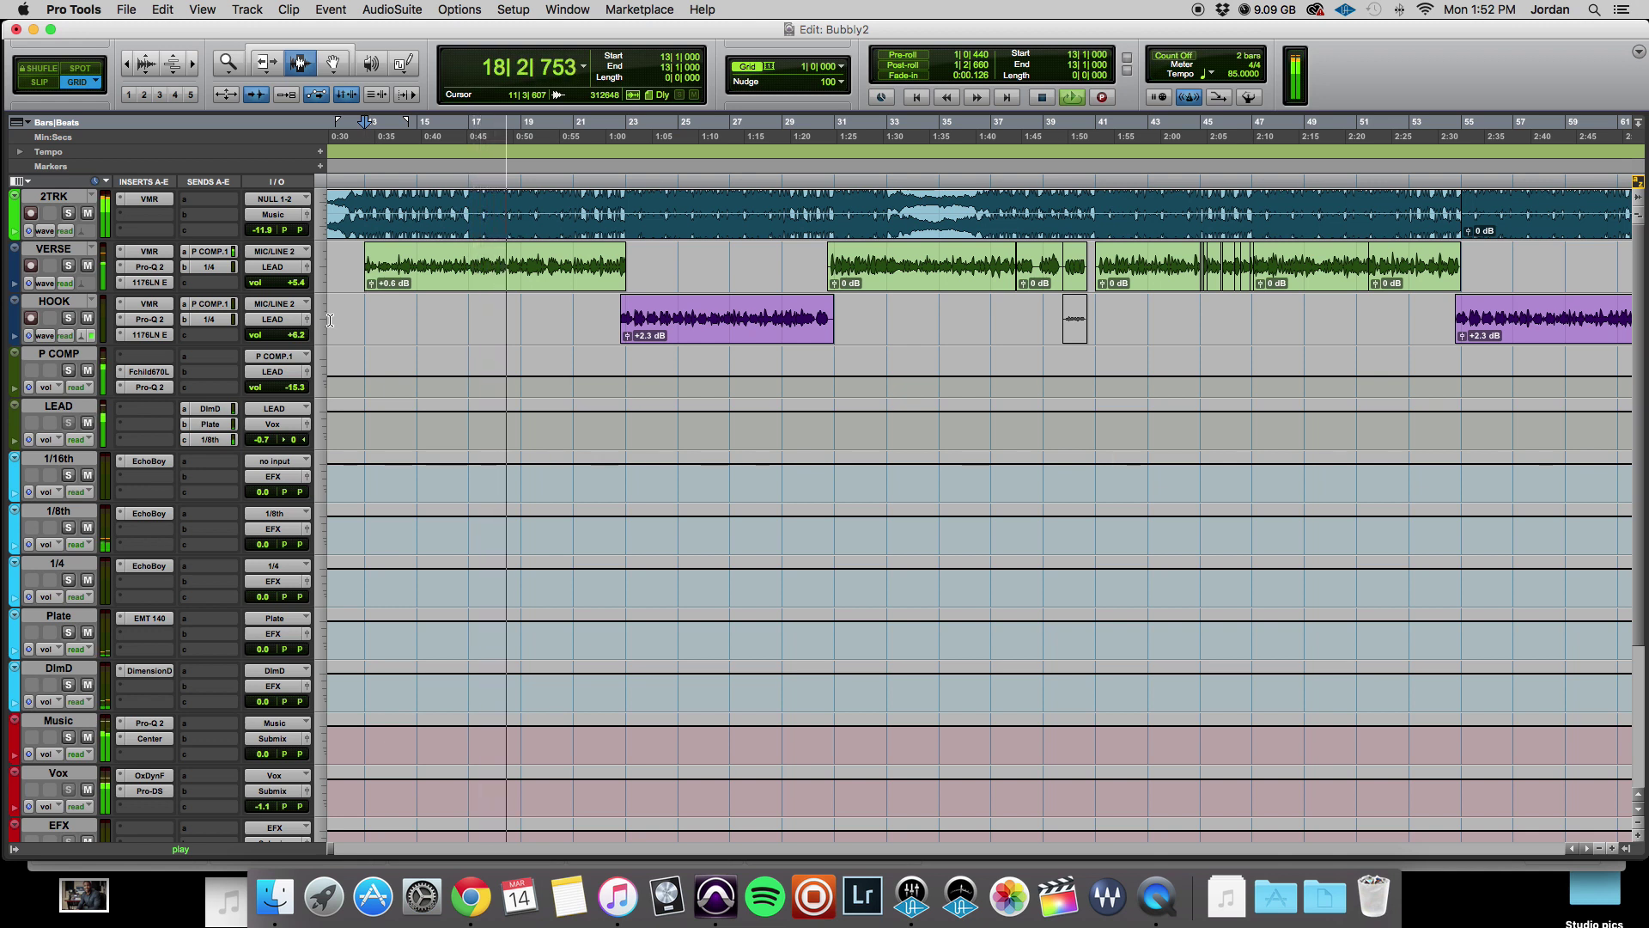
{"action": "key", "text": "space"}
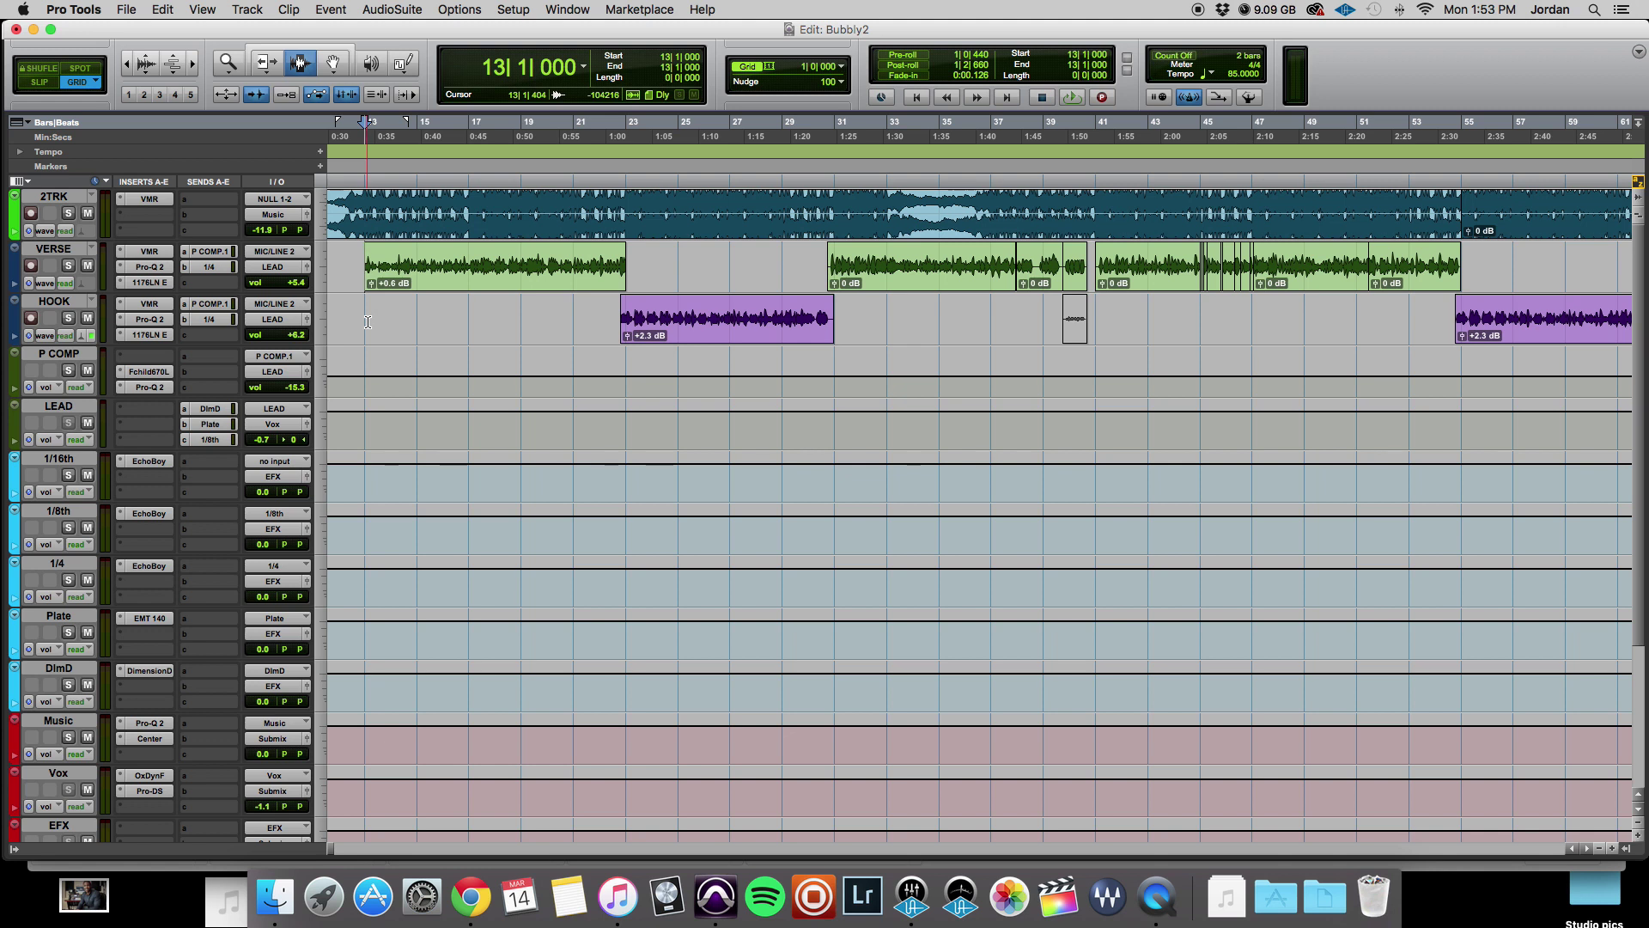
Bypass the Pro-Q 2, 1176LN E and Fchild670L inserts on VERSE, HOOK and P COMP, and mute LEAD's DimD, Plate and 1/8th sends
{"action": "key", "text": "super+bracketright"}
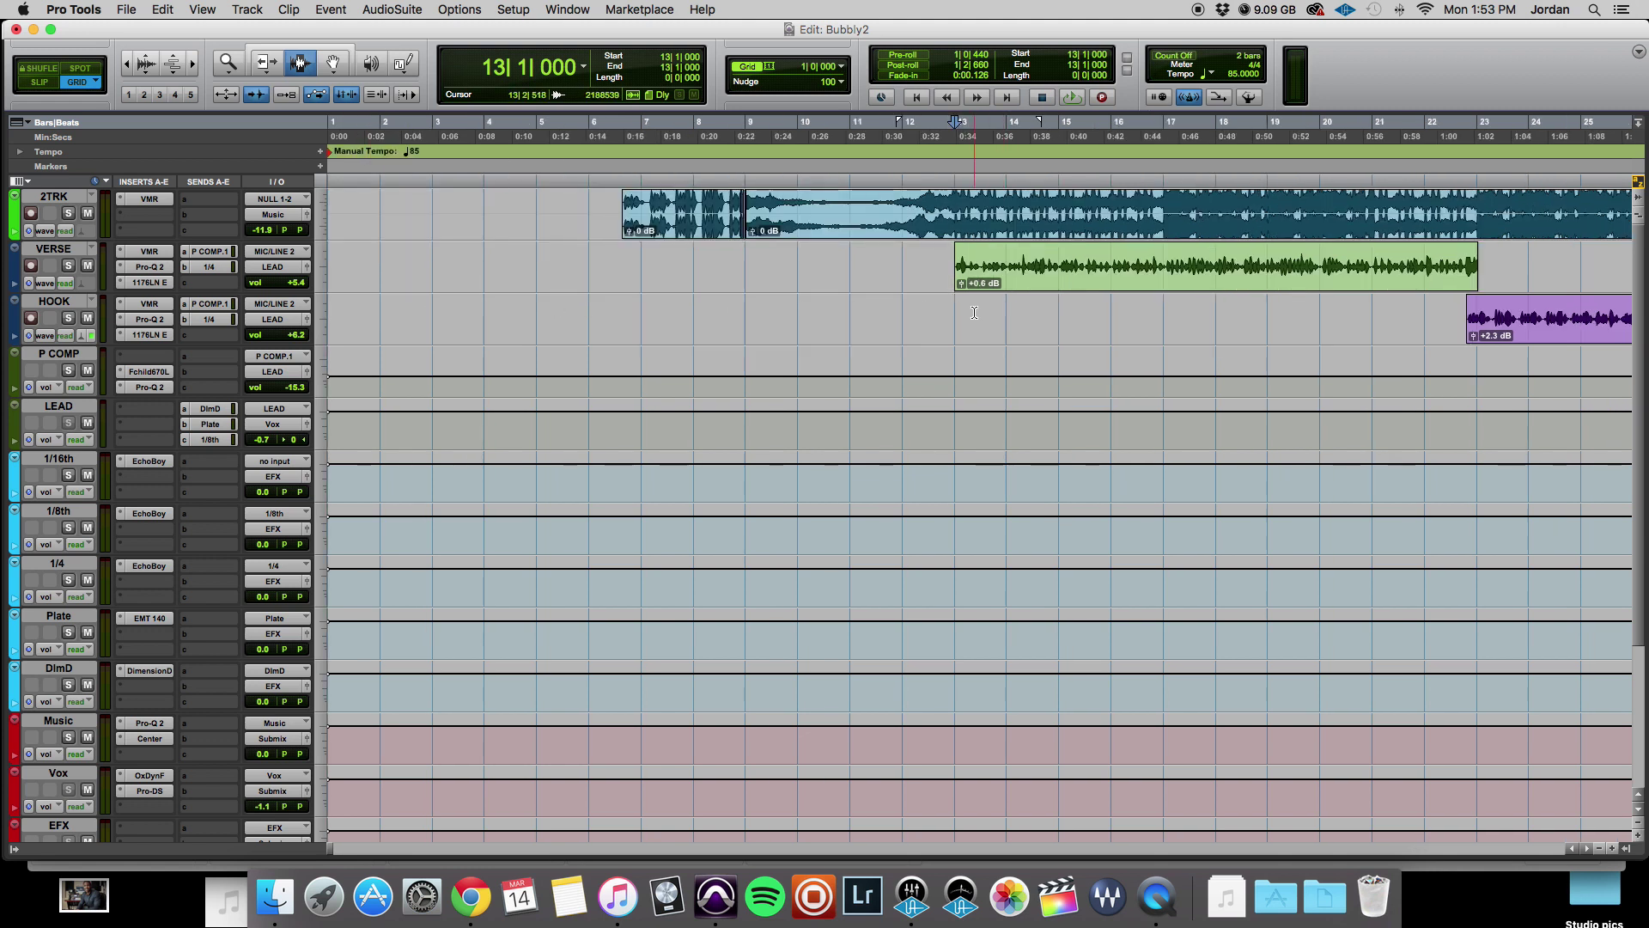
{"action": "scroll", "coordinate": [996, 314], "scroll_direction": "right", "scroll_amount": 2}
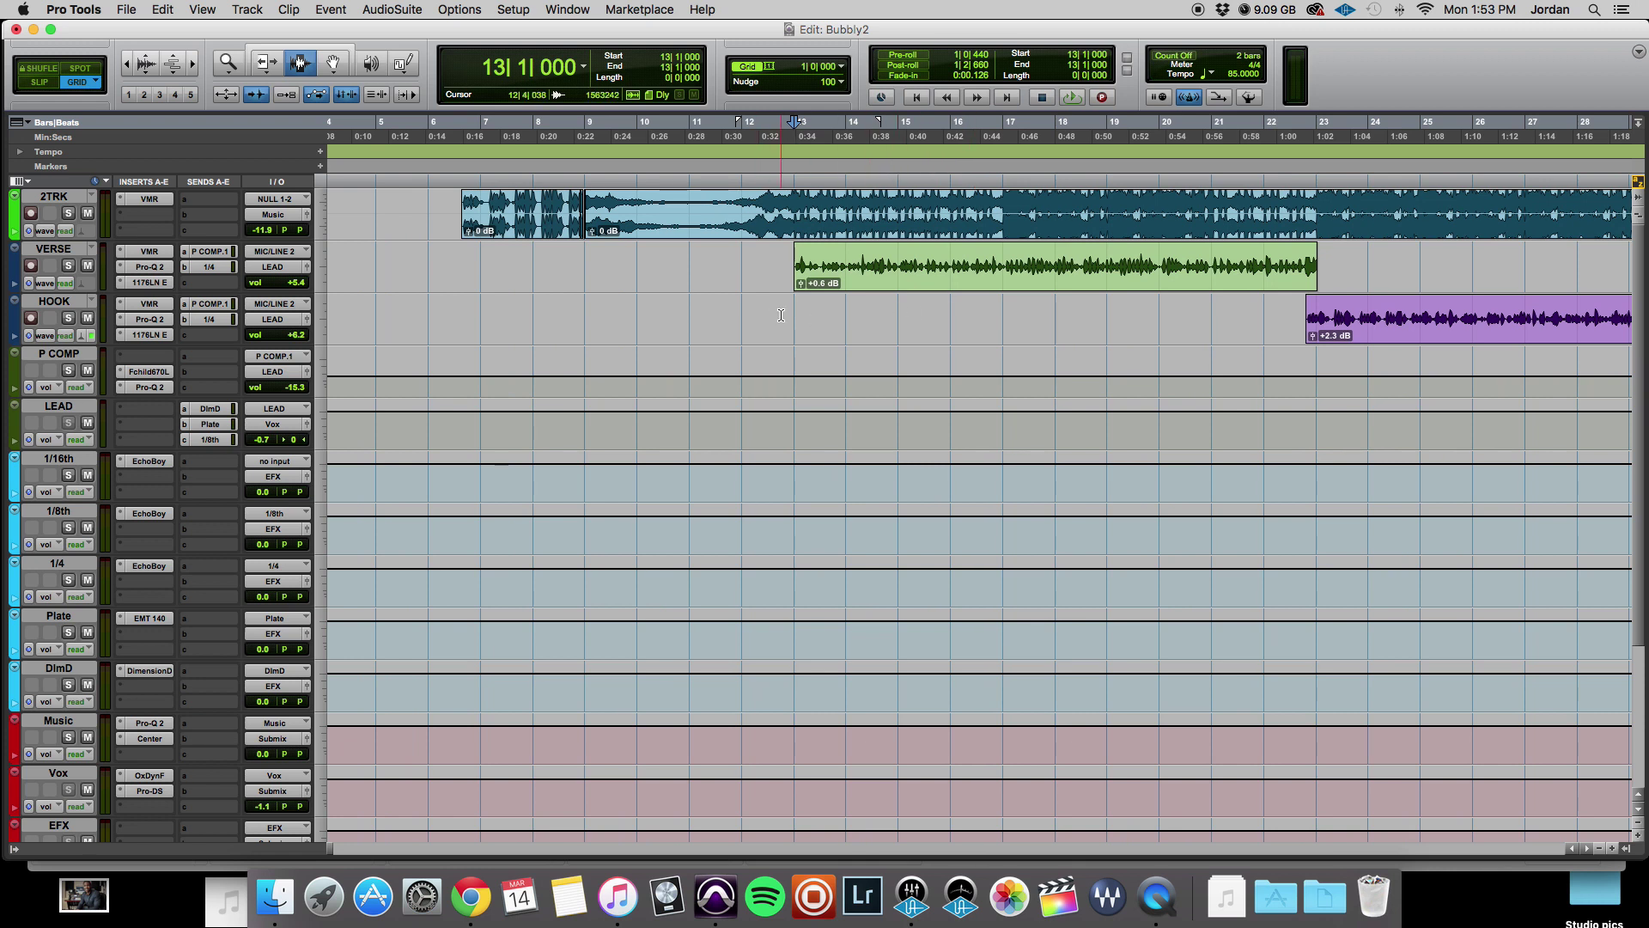
{"action": "key", "text": "super+equal"}
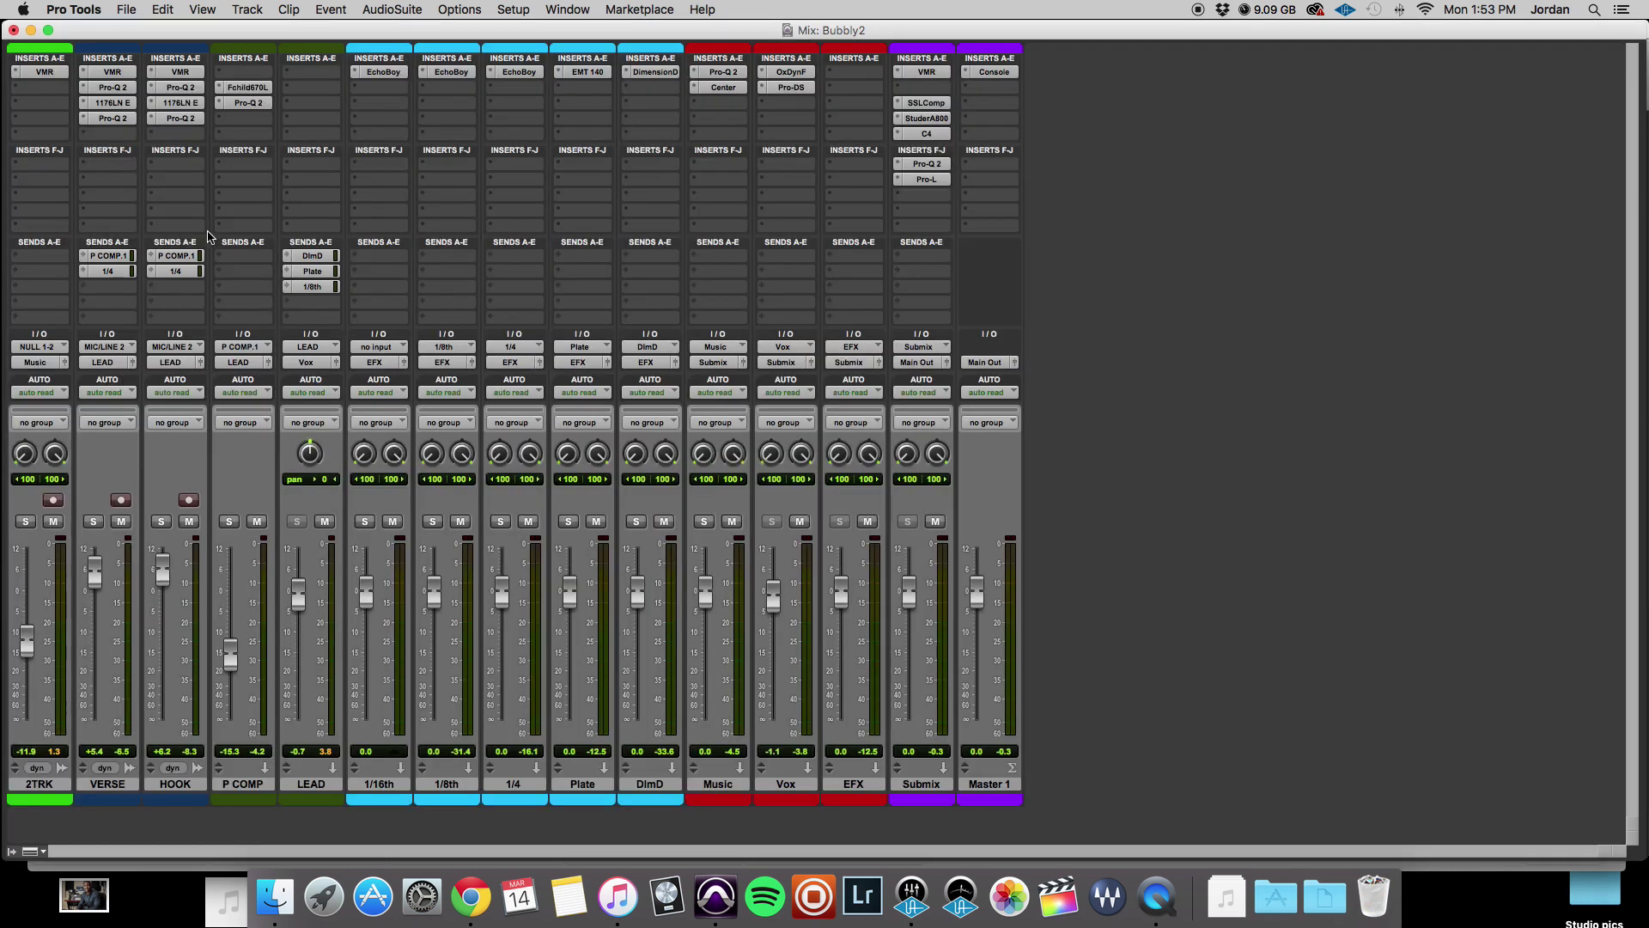
{"action": "mouse_move", "coordinate": [115, 121]}
{"action": "left_mouse_down"}
{"action": "mouse_move", "coordinate": [115, 89]}
{"action": "mouse_move", "coordinate": [179, 95]}
{"action": "mouse_move", "coordinate": [180, 119]}
{"action": "mouse_move", "coordinate": [249, 87]}
{"action": "left_mouse_up"}
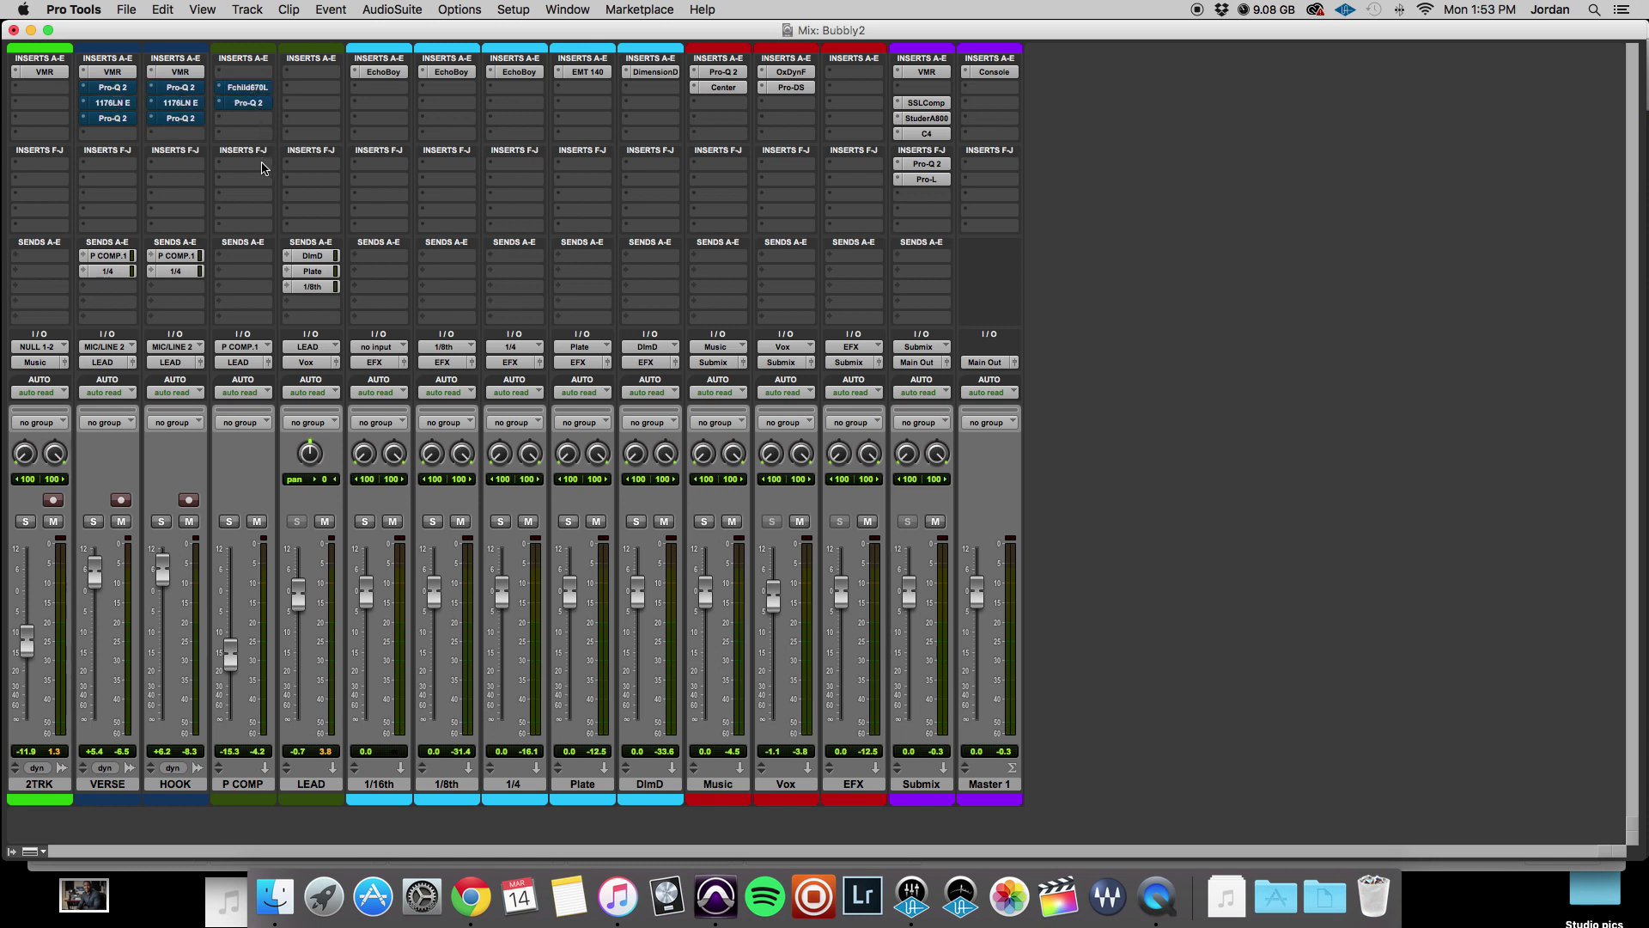
{"action": "key", "text": "super+equal"}
{"action": "key", "text": "super+equal"}
{"action": "left_click_drag", "start_coordinate": [317, 256], "coordinate": [316, 287]}
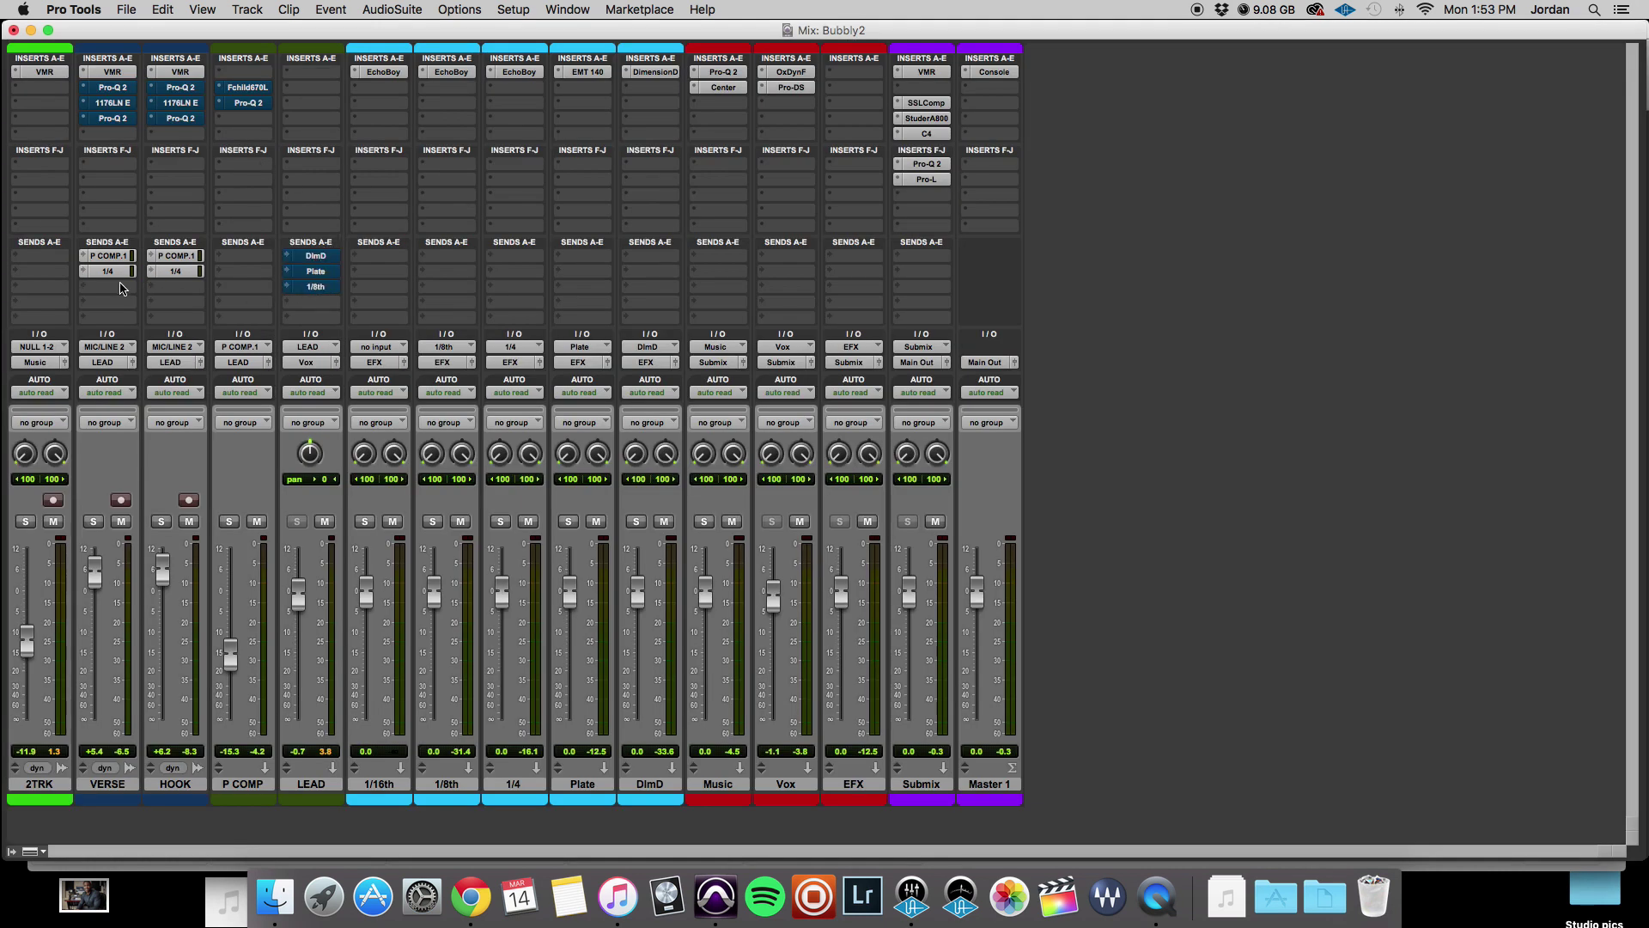
{"action": "key", "text": "super+equal"}
Play the song from bar 13 and bypass the OxDynF and Pro-DS inserts on the Vox track during playback
{"action": "left_click", "coordinate": [791, 311]}
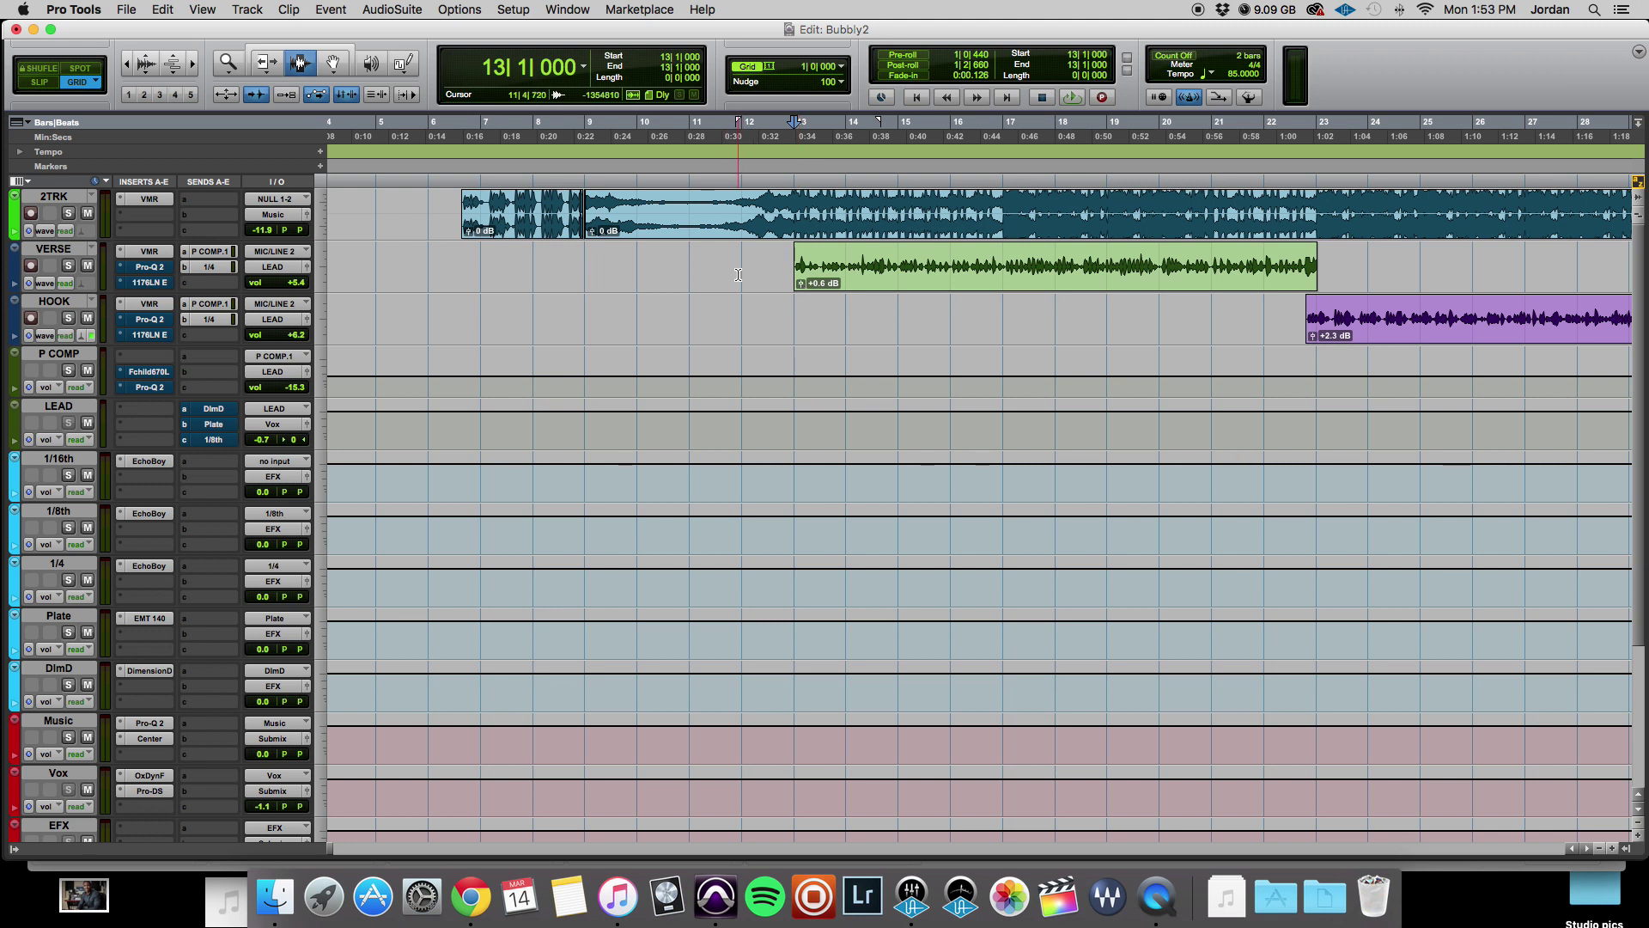
{"action": "key", "text": "space"}
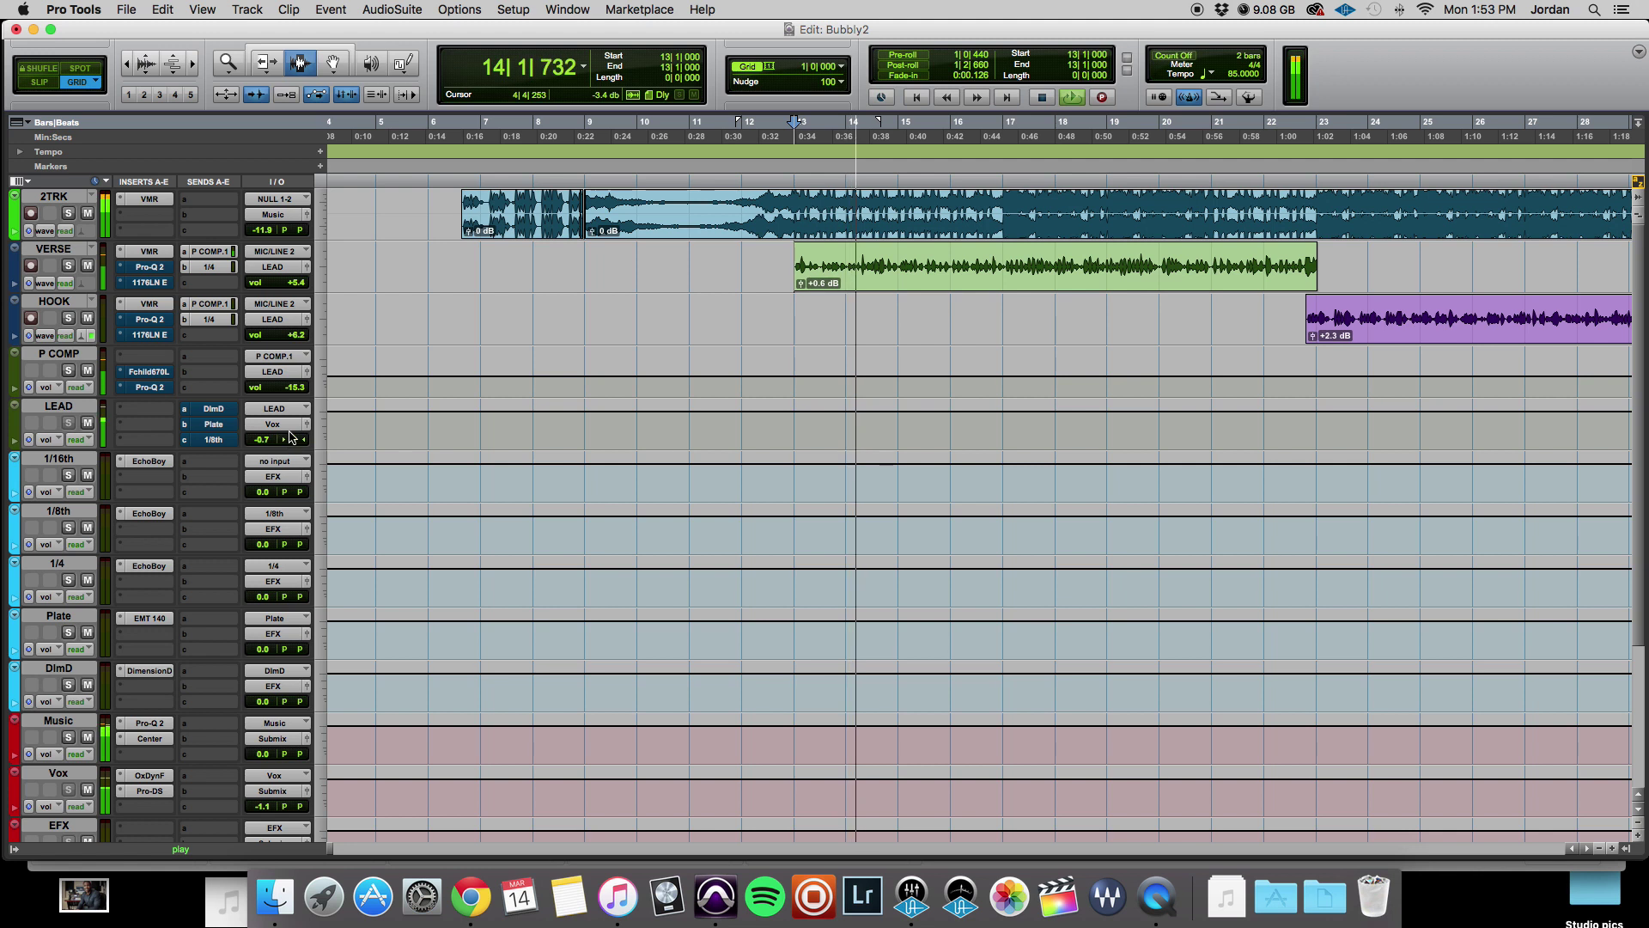
{"action": "key", "text": "super+equal"}
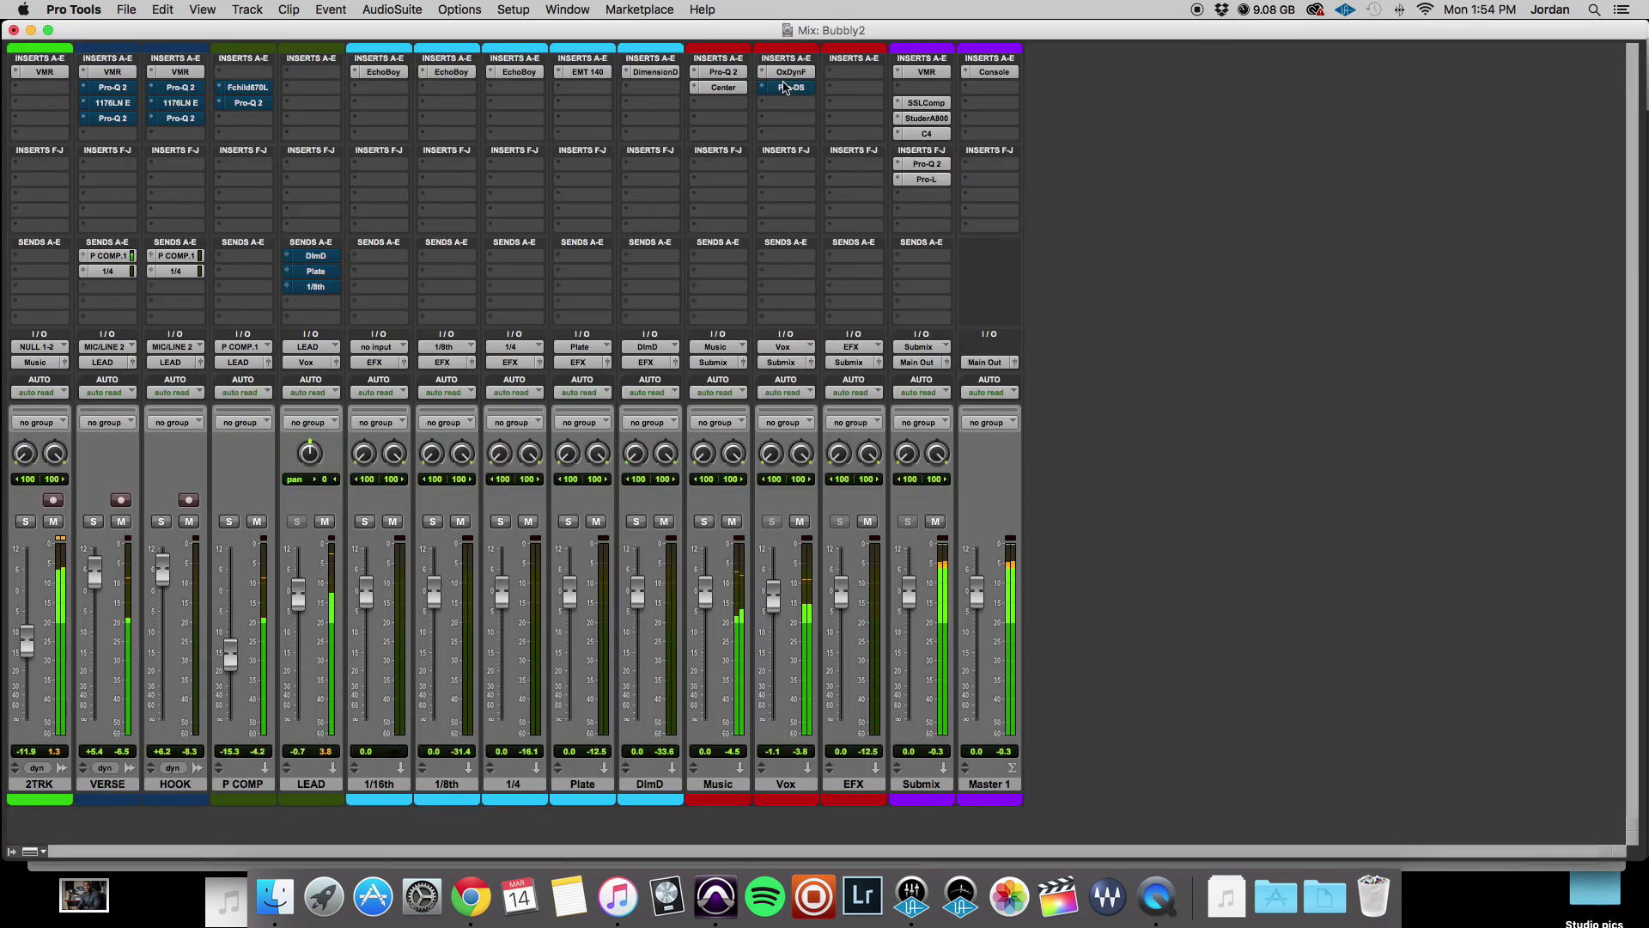
{"action": "key", "text": "super+equal"}
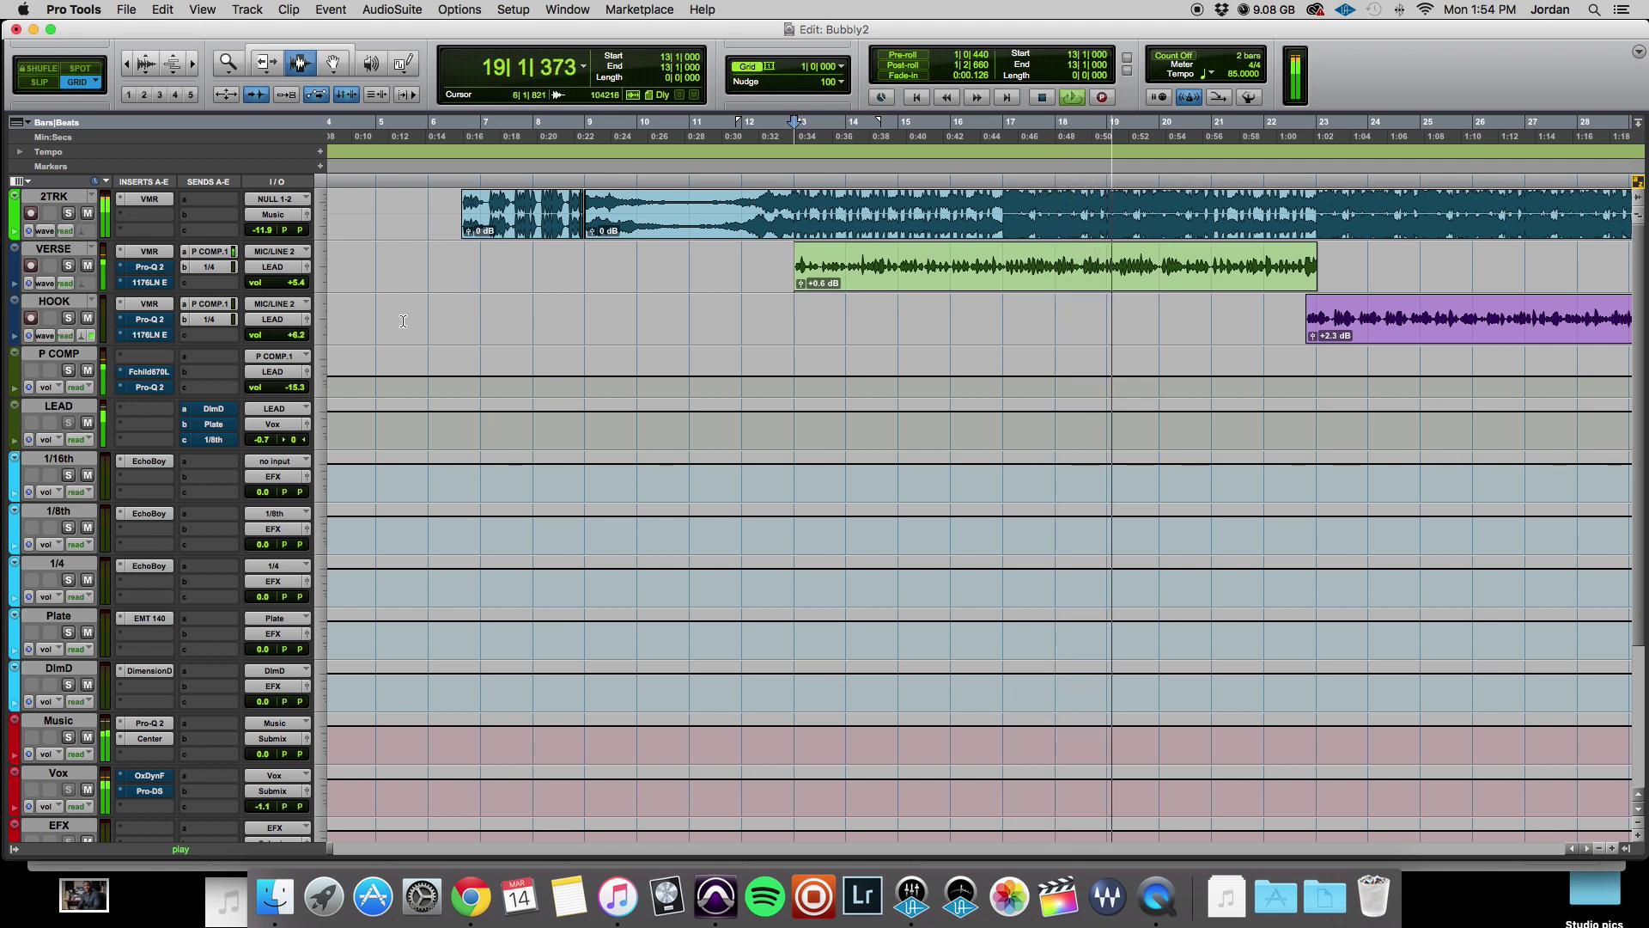
{"action": "key", "text": "space"}
Open the first Pro-Q 2 on the VERSE track, disable its narrow 2.6 kHz cut, and take the plug-in out of bypass
{"action": "left_click", "coordinate": [149, 266]}
{"action": "left_click_drag", "start_coordinate": [881, 226], "coordinate": [887, 306]}
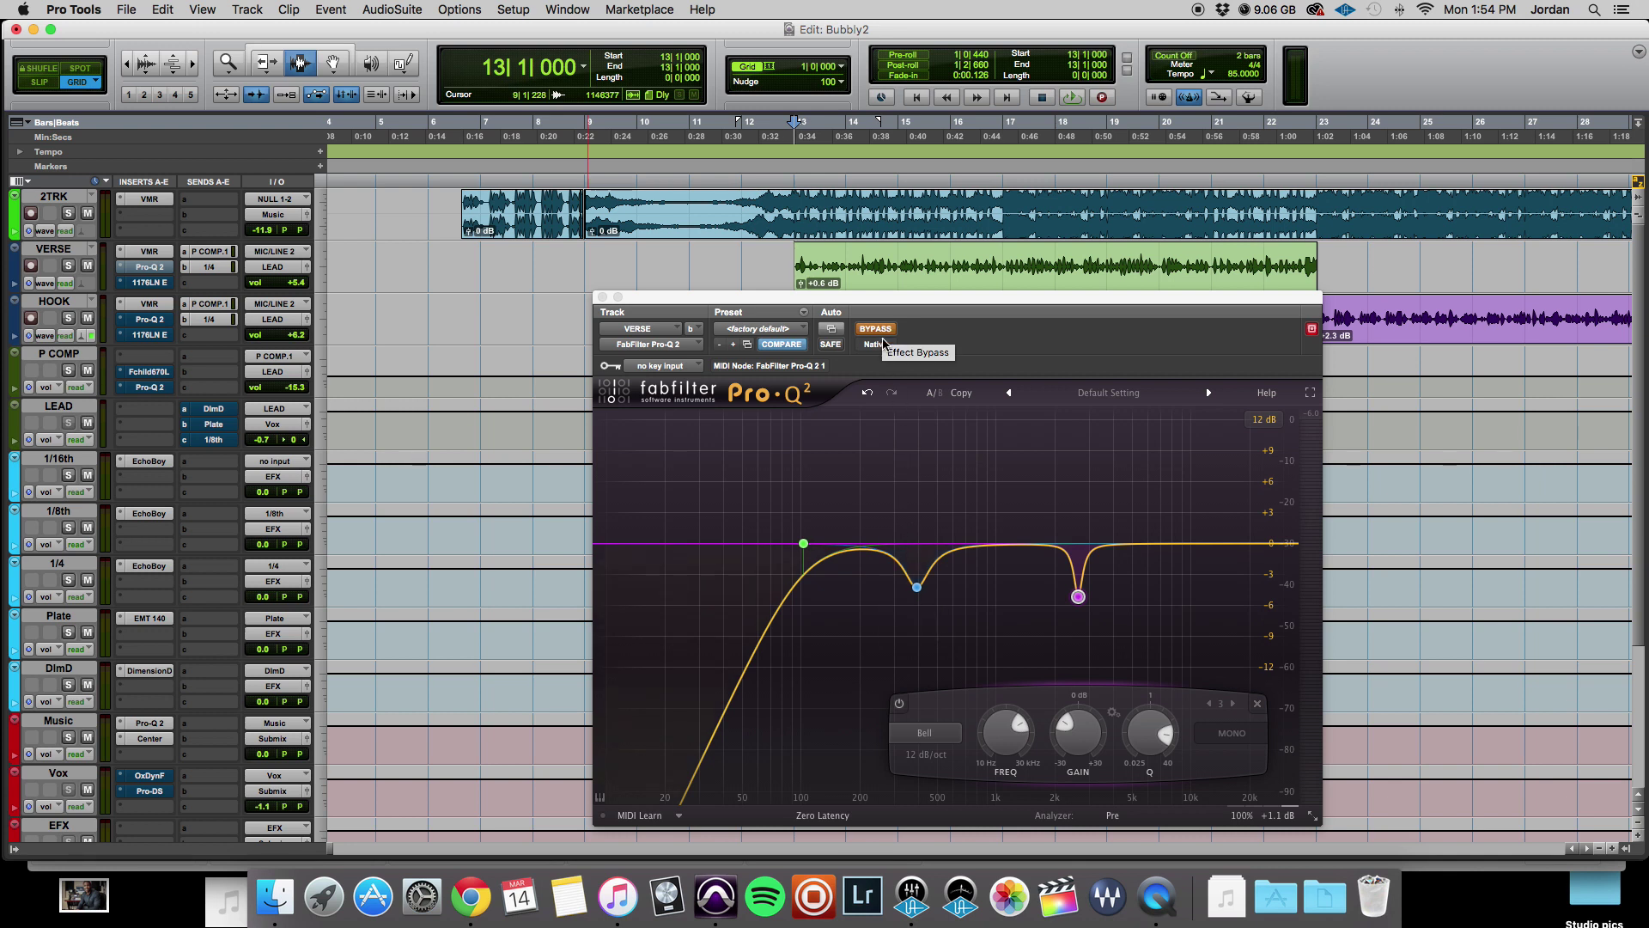
{"action": "right_click", "coordinate": [1078, 596]}
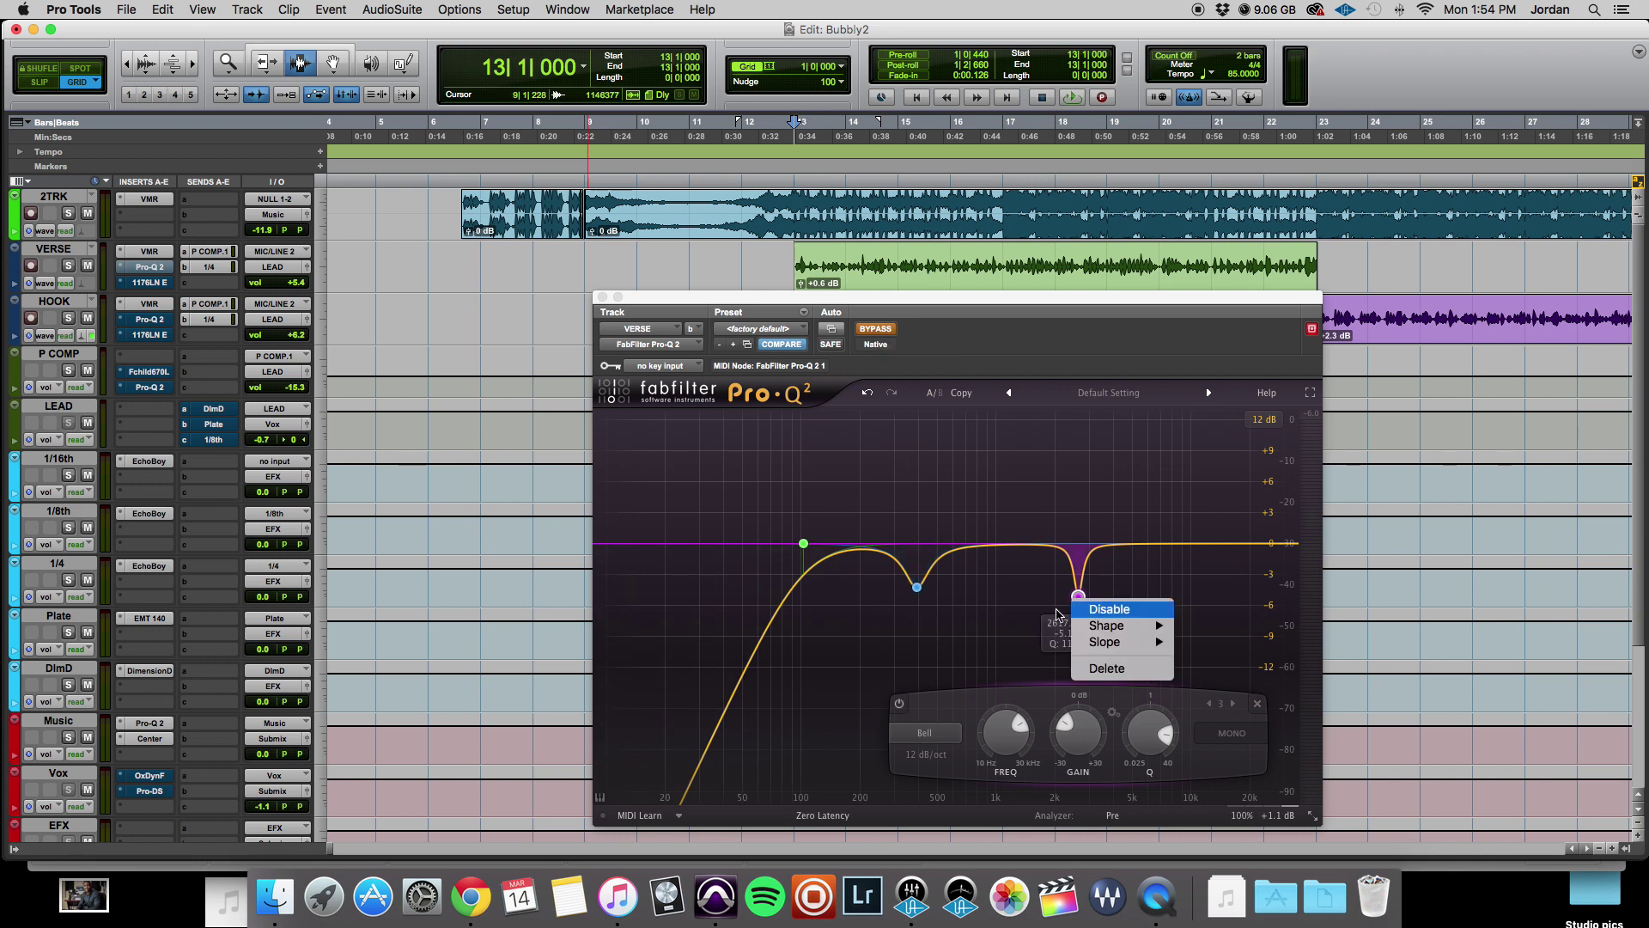
{"action": "left_click", "coordinate": [1093, 609]}
{"action": "left_click", "coordinate": [875, 330]}
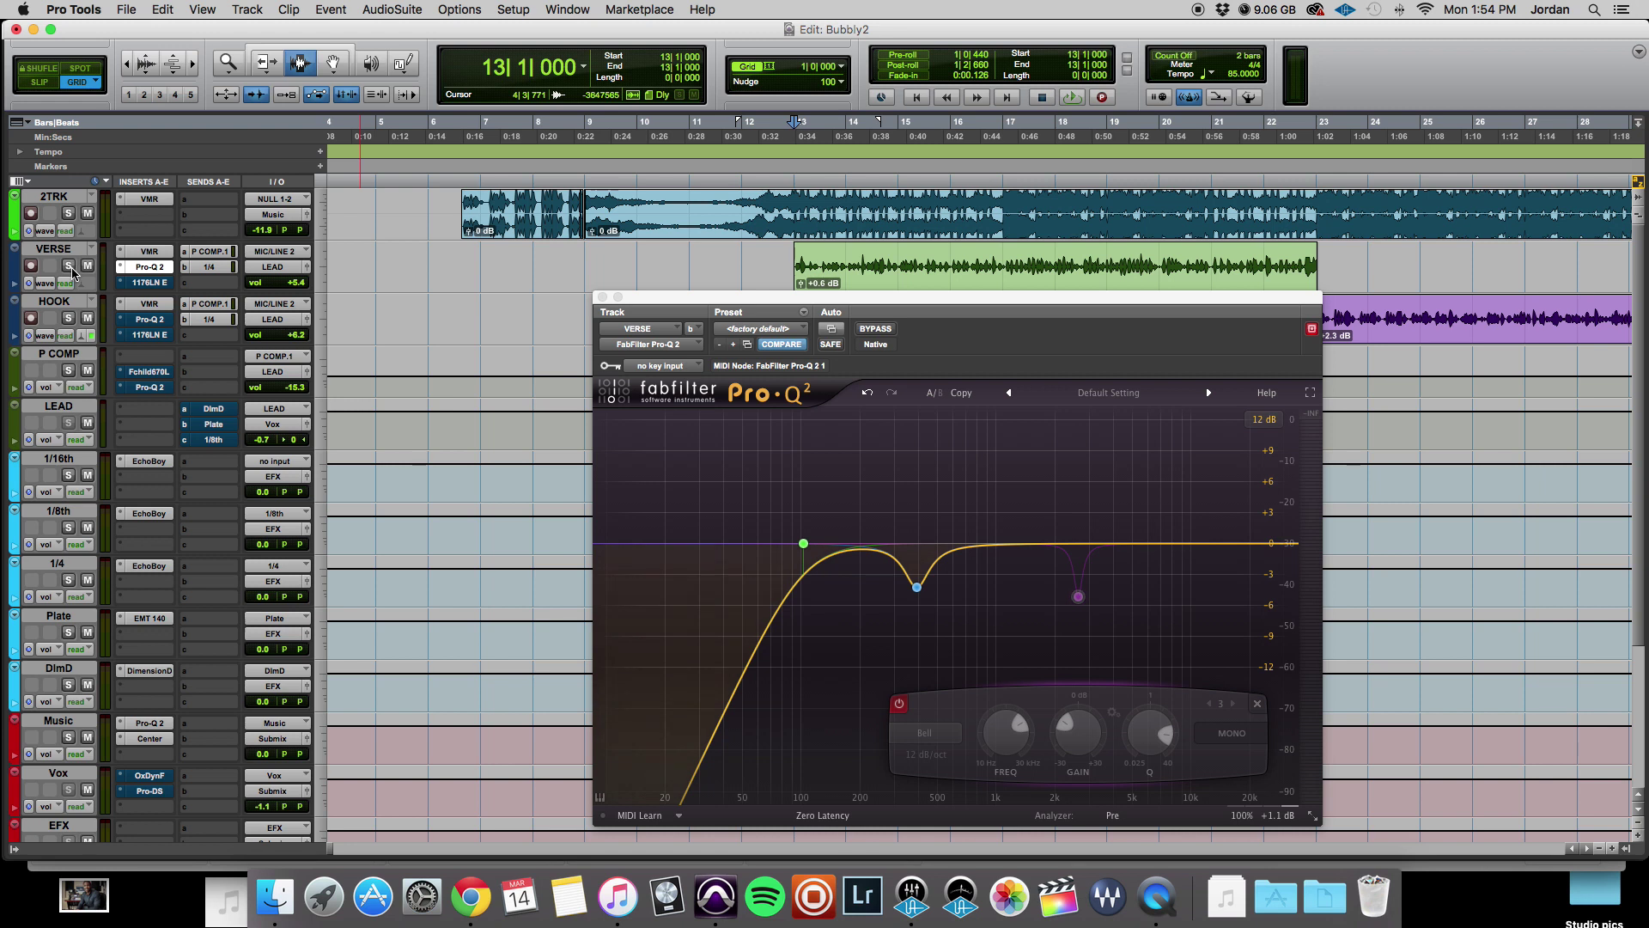
Mute the 2TRK track and audition the VERSE EQ's low-mid bell band soloed, boosted to +8.09 dB at 382.04 Hz
{"action": "left_click", "coordinate": [87, 213]}
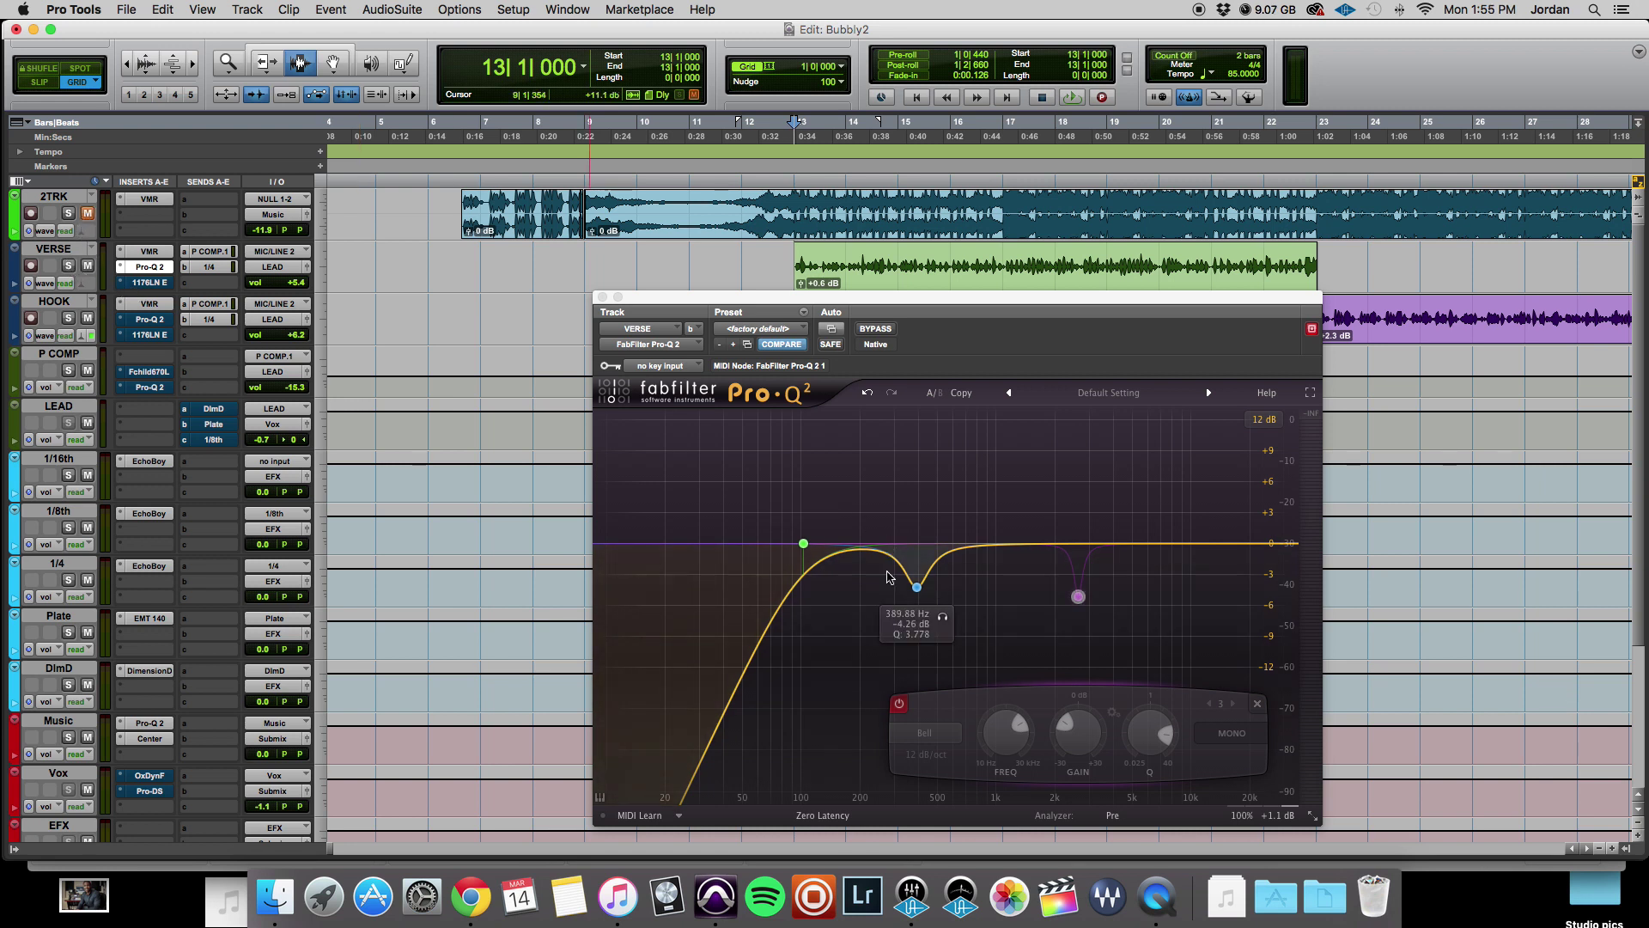
{"action": "left_click", "coordinate": [917, 588]}
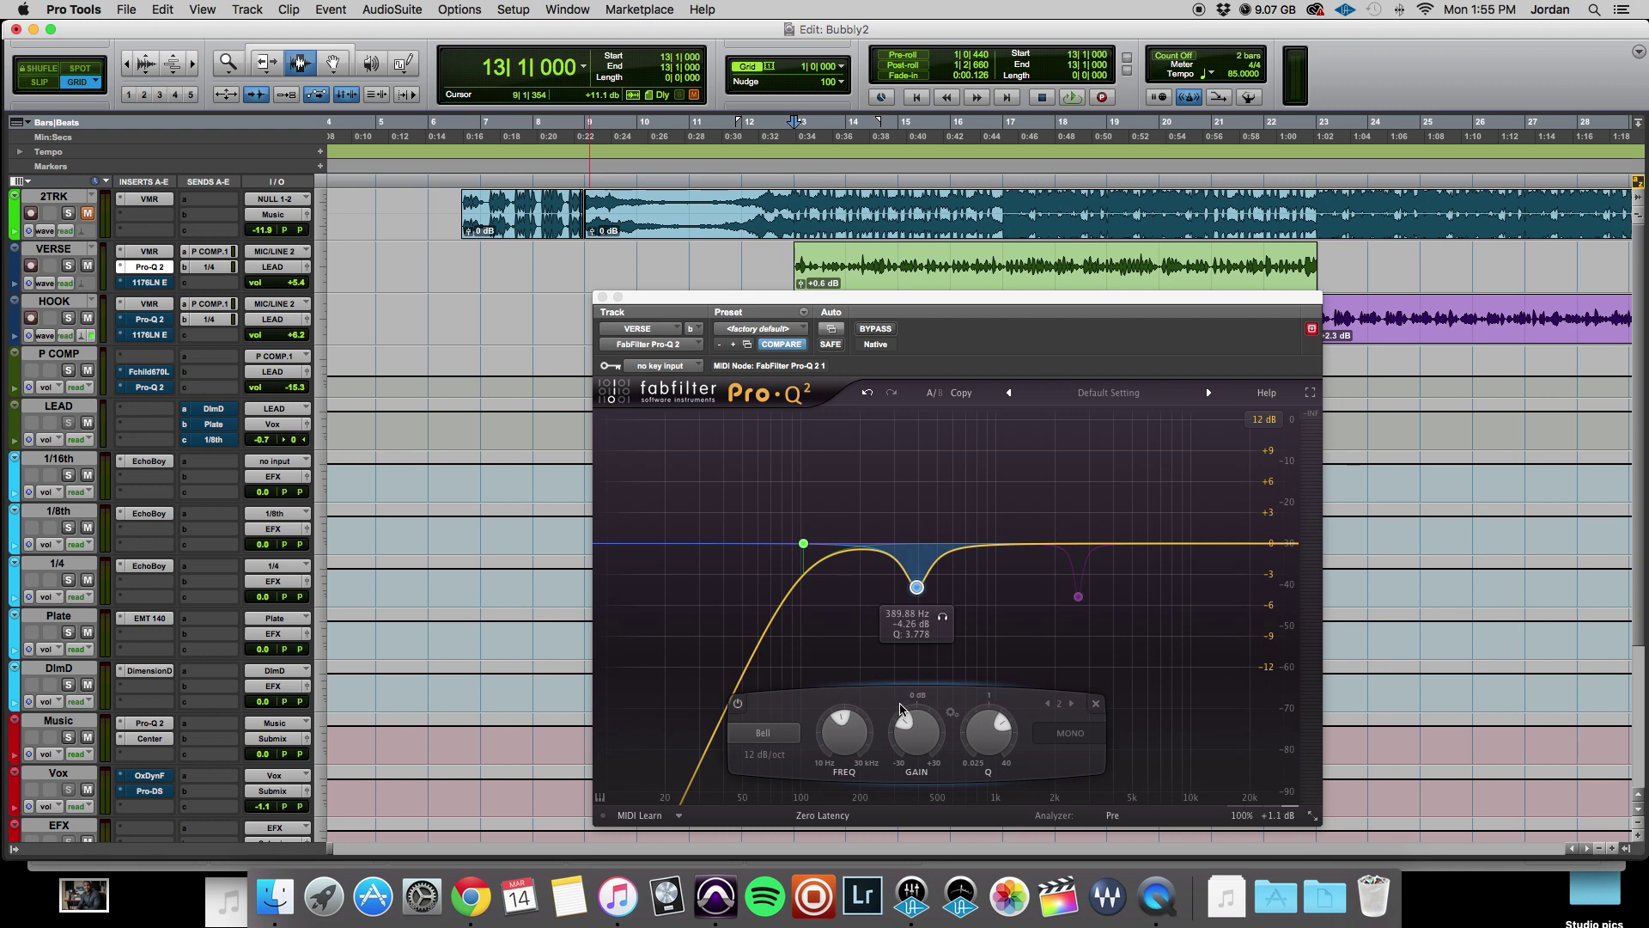
{"action": "mouse_move", "coordinate": [906, 721]}
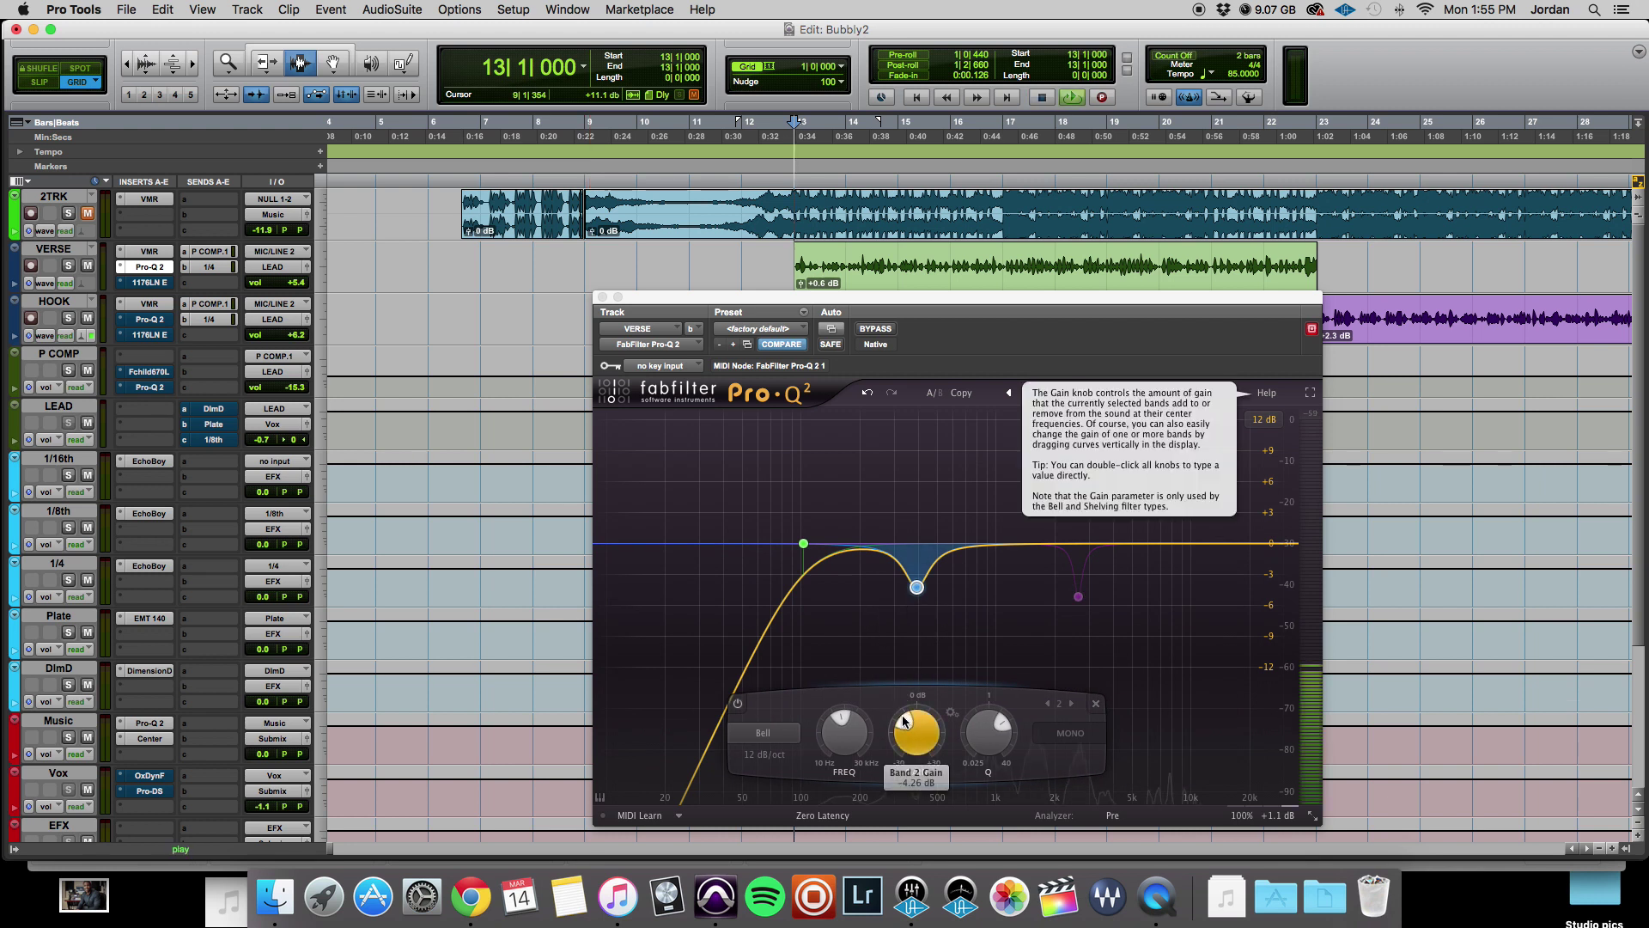
{"action": "left_click_drag", "start_coordinate": [904, 722], "coordinate": [966, 723]}
{"action": "mouse_move", "coordinate": [943, 492]}
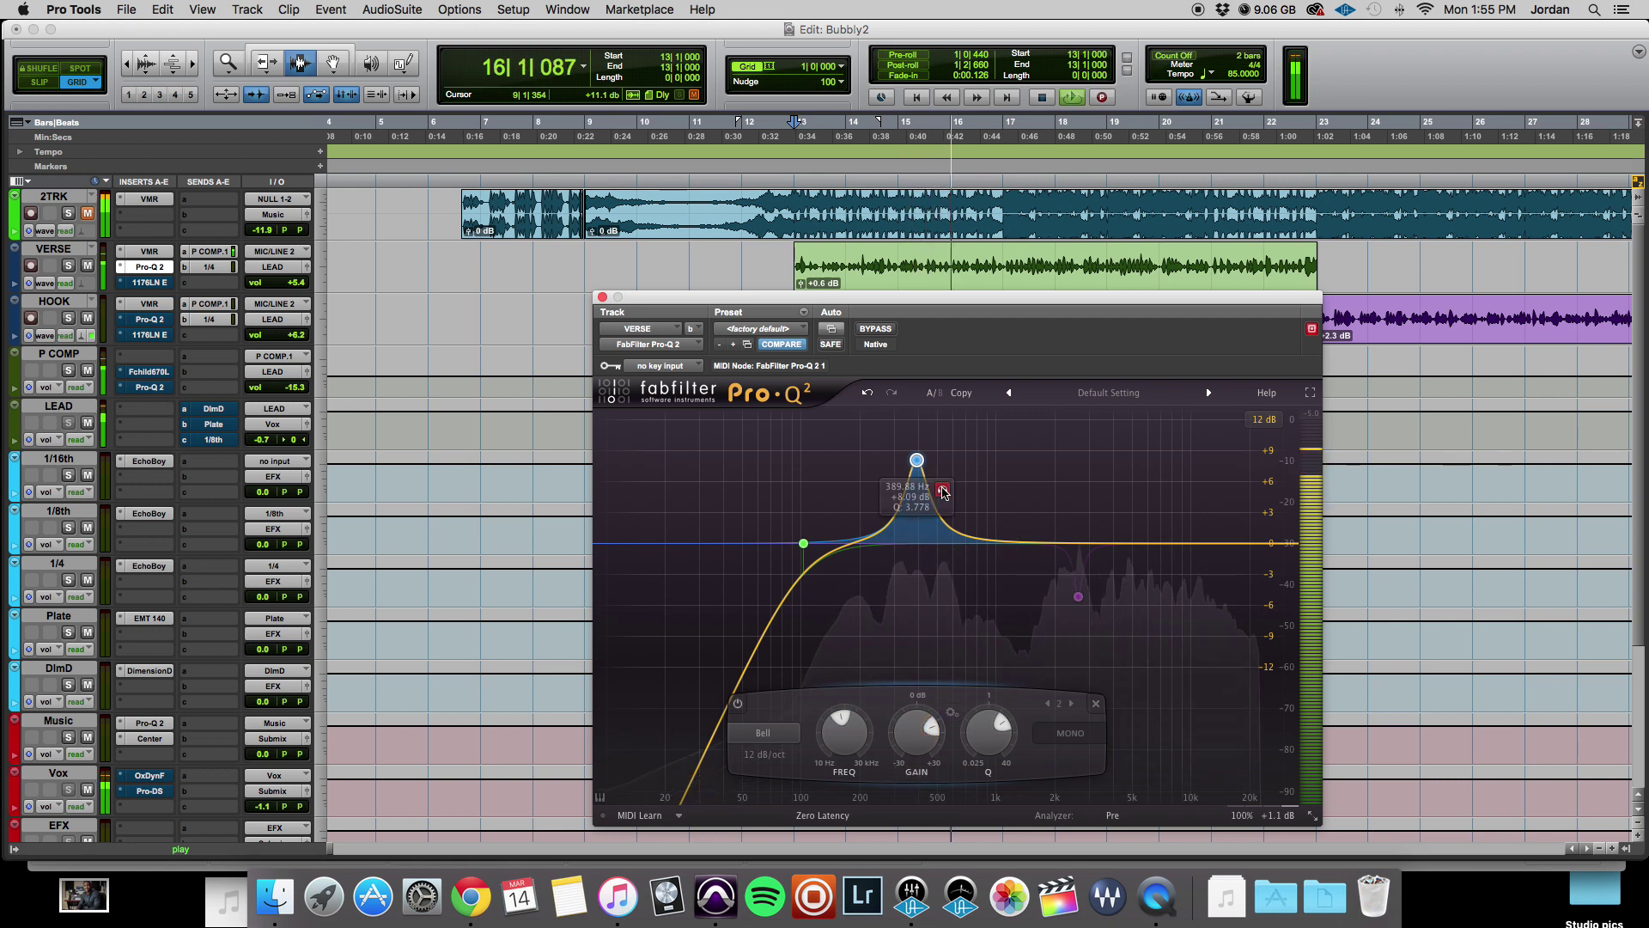
{"action": "left_click_drag", "start_coordinate": [943, 488], "coordinate": [939, 492]}
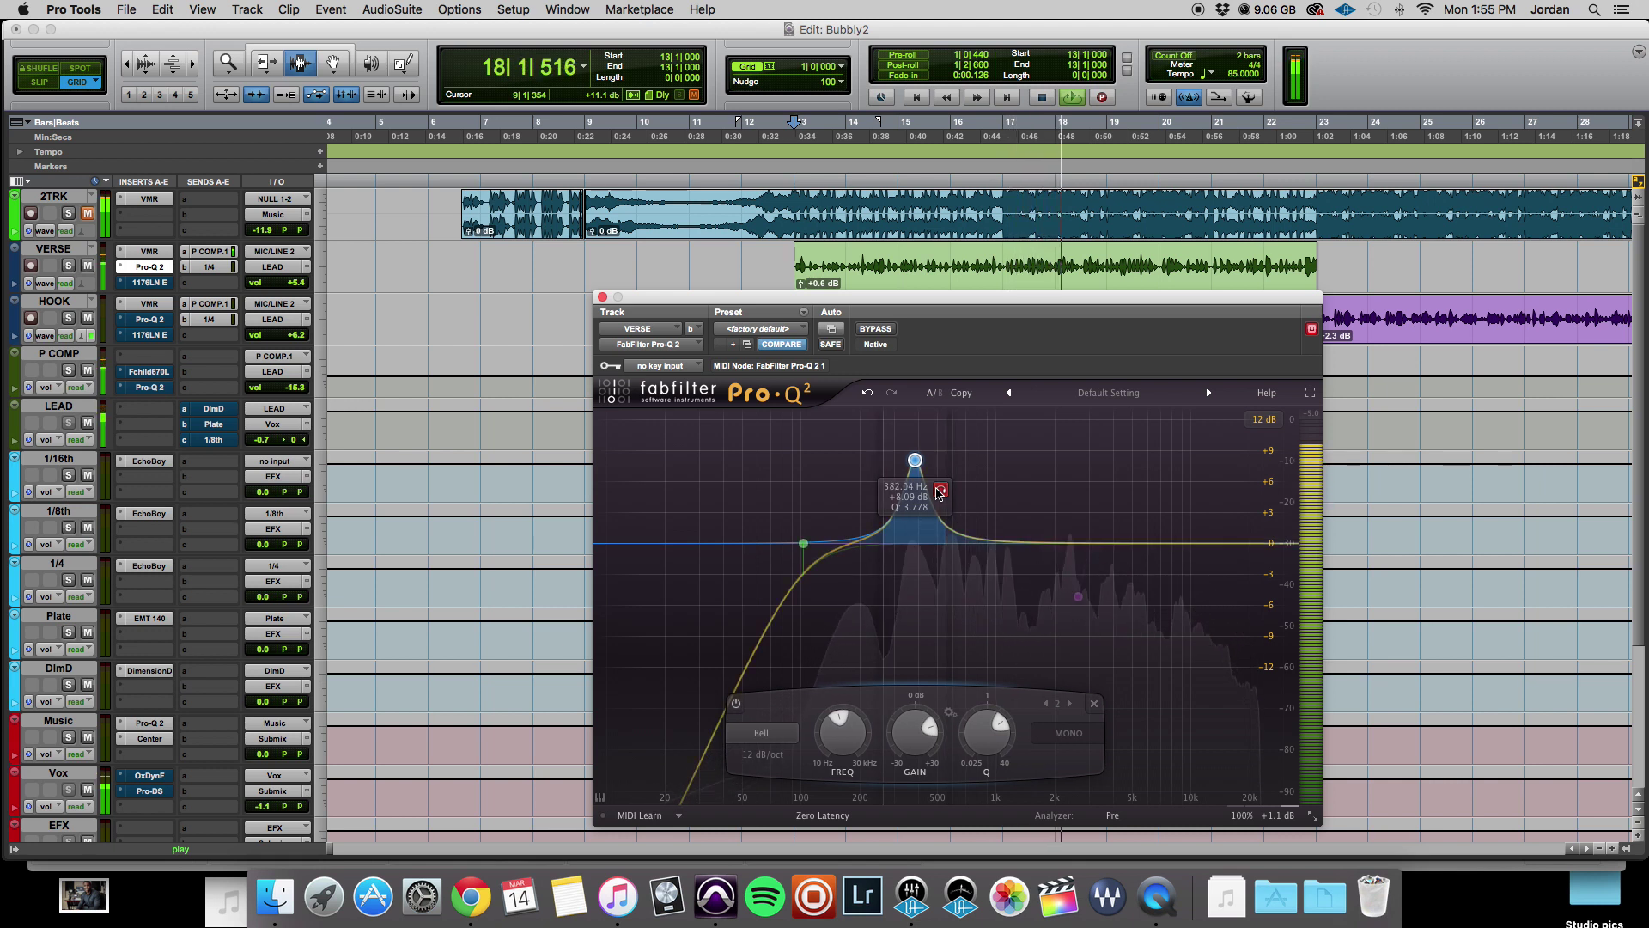
{"action": "key", "text": "space"}
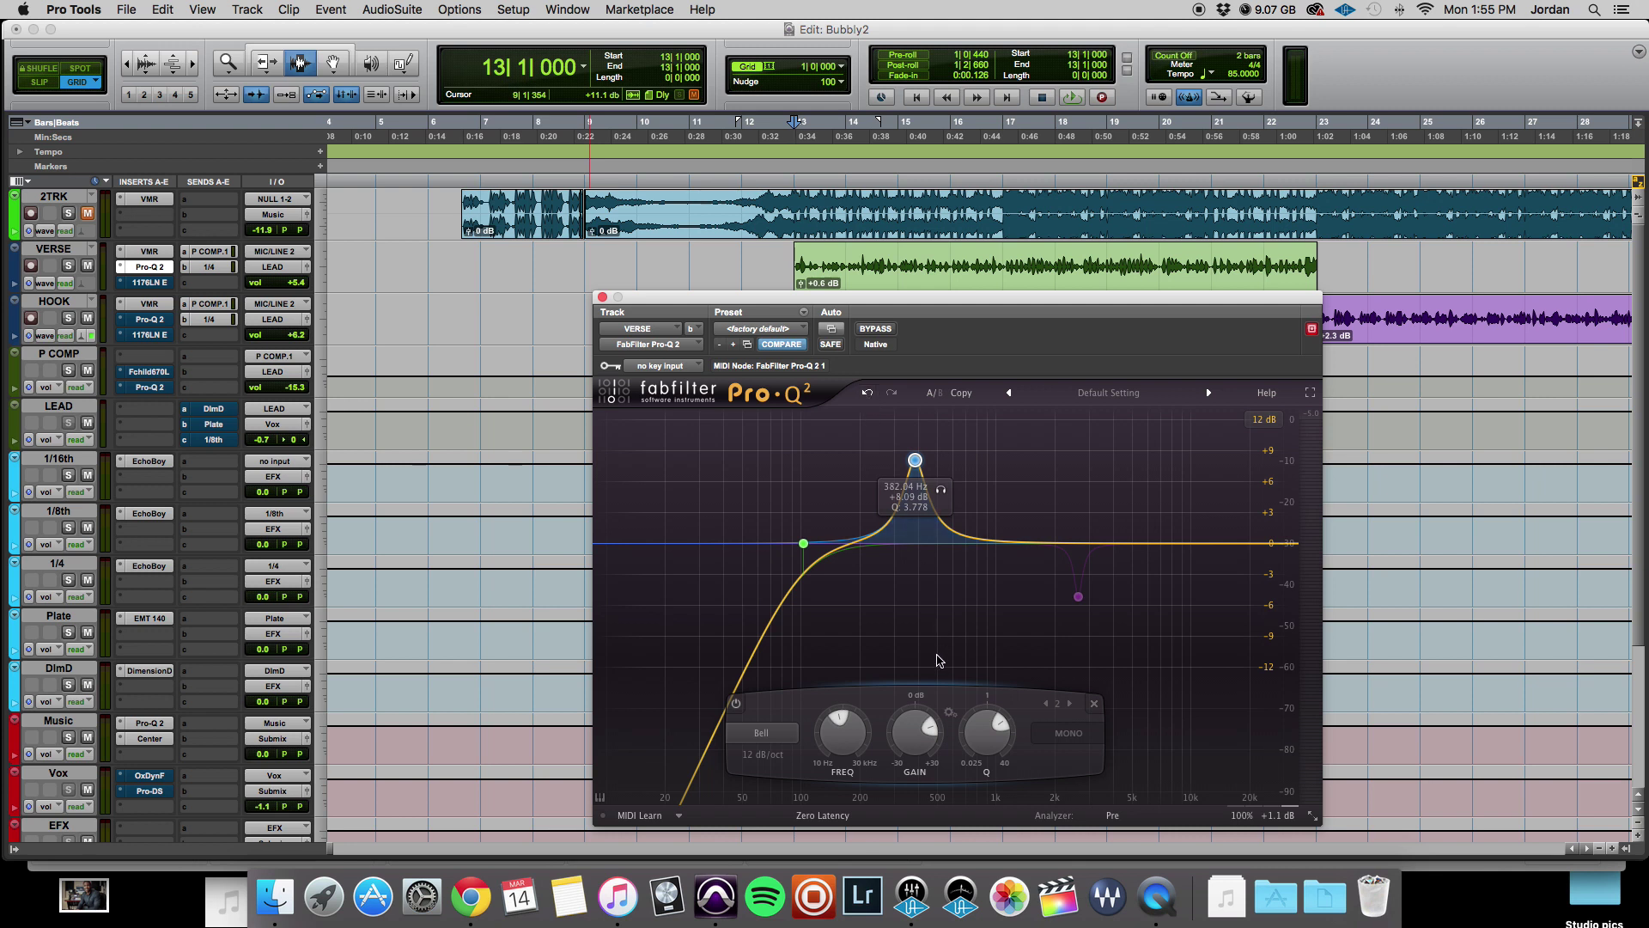
Restore the low-mid band to -4.26 dB at 389.88 Hz and re-enable the narrow 2.6 kHz band
{"action": "left_click_drag", "start_coordinate": [915, 461], "coordinate": [917, 587]}
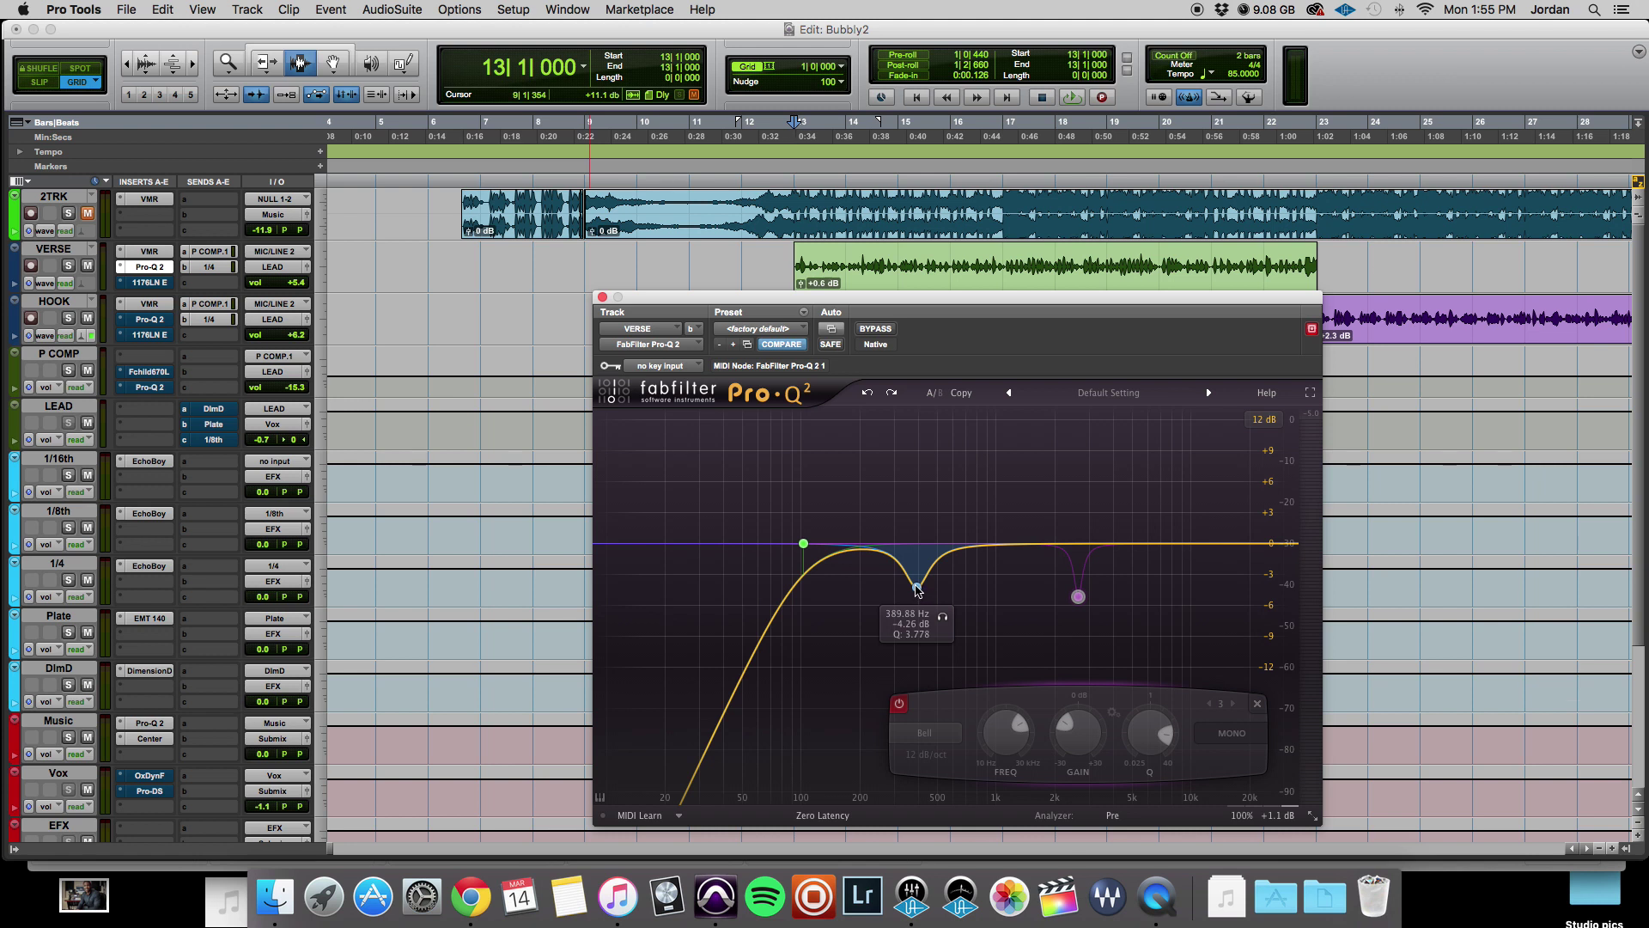
{"action": "right_click", "coordinate": [1078, 596]}
{"action": "left_click", "coordinate": [1112, 610]}
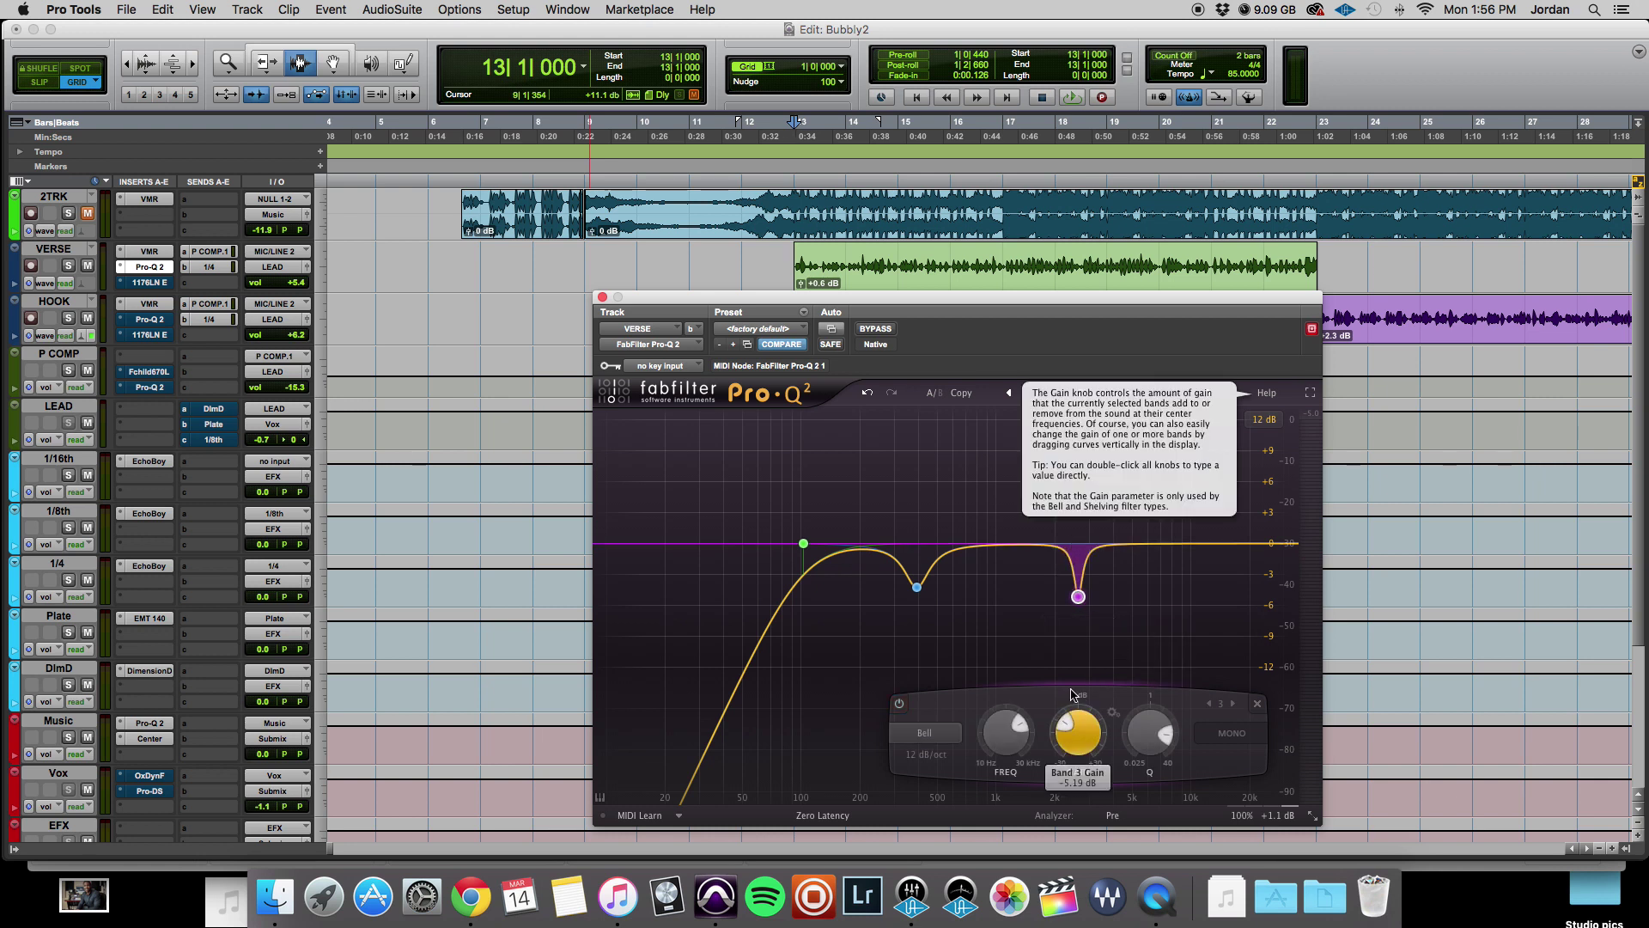
Audition the 2617.4 Hz band soloed at a +7.54 dB boost, and return it to its original -5.19 dB cut
{"action": "left_click_drag", "start_coordinate": [1078, 731], "coordinate": [1165, 697]}
{"action": "key", "text": "space"}
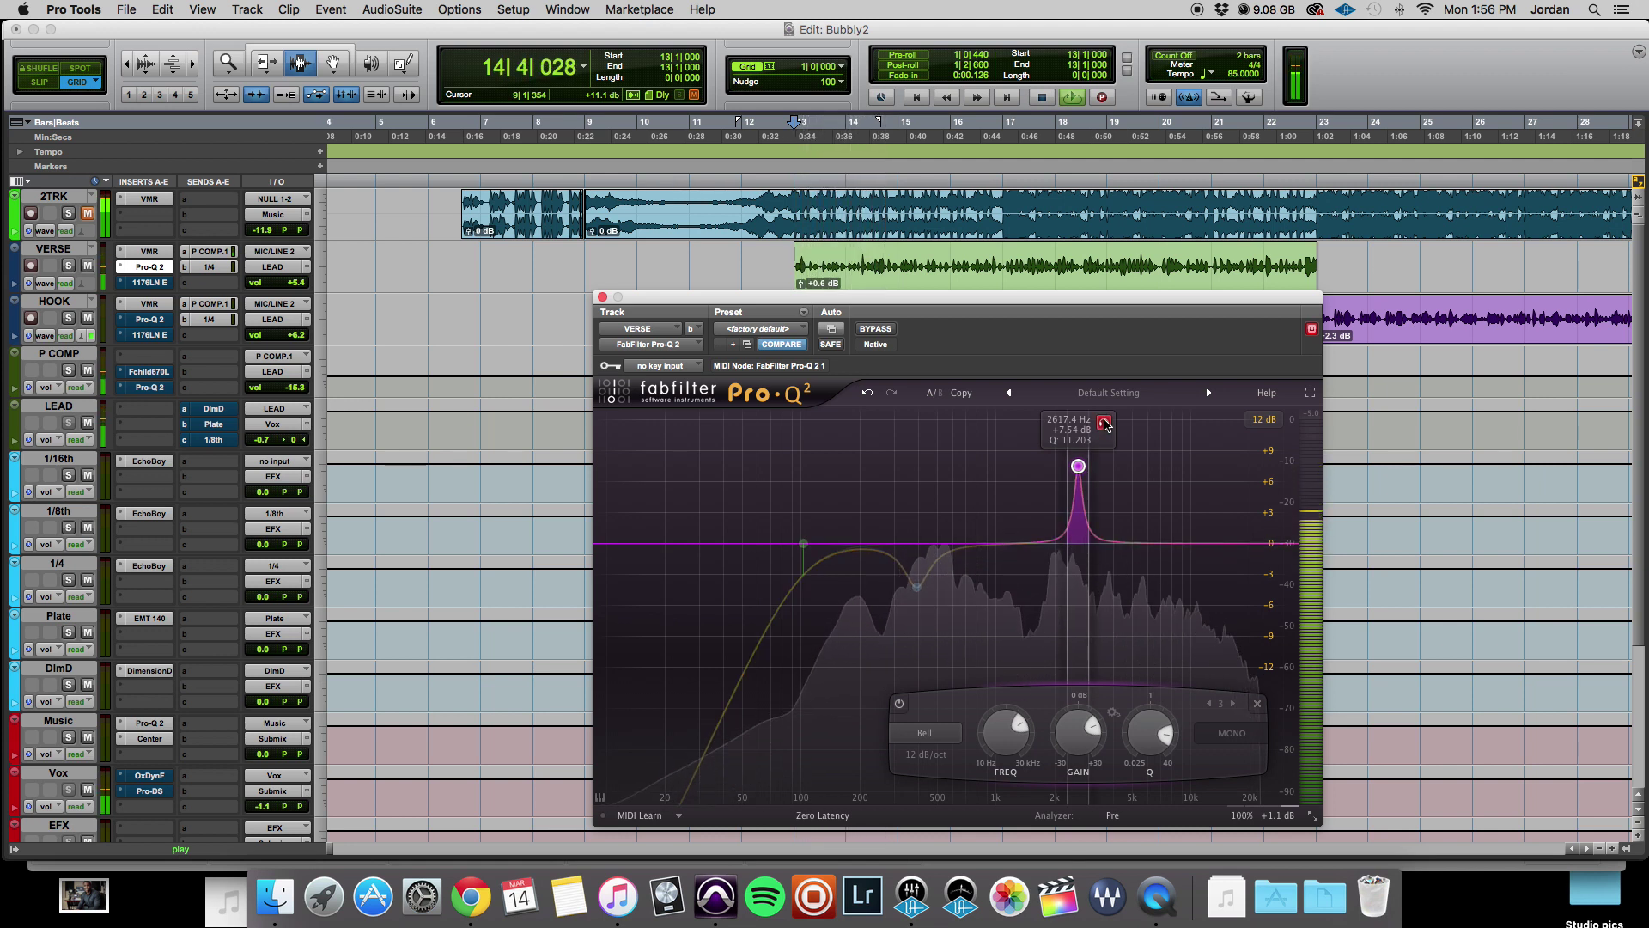
{"action": "key", "text": "space"}
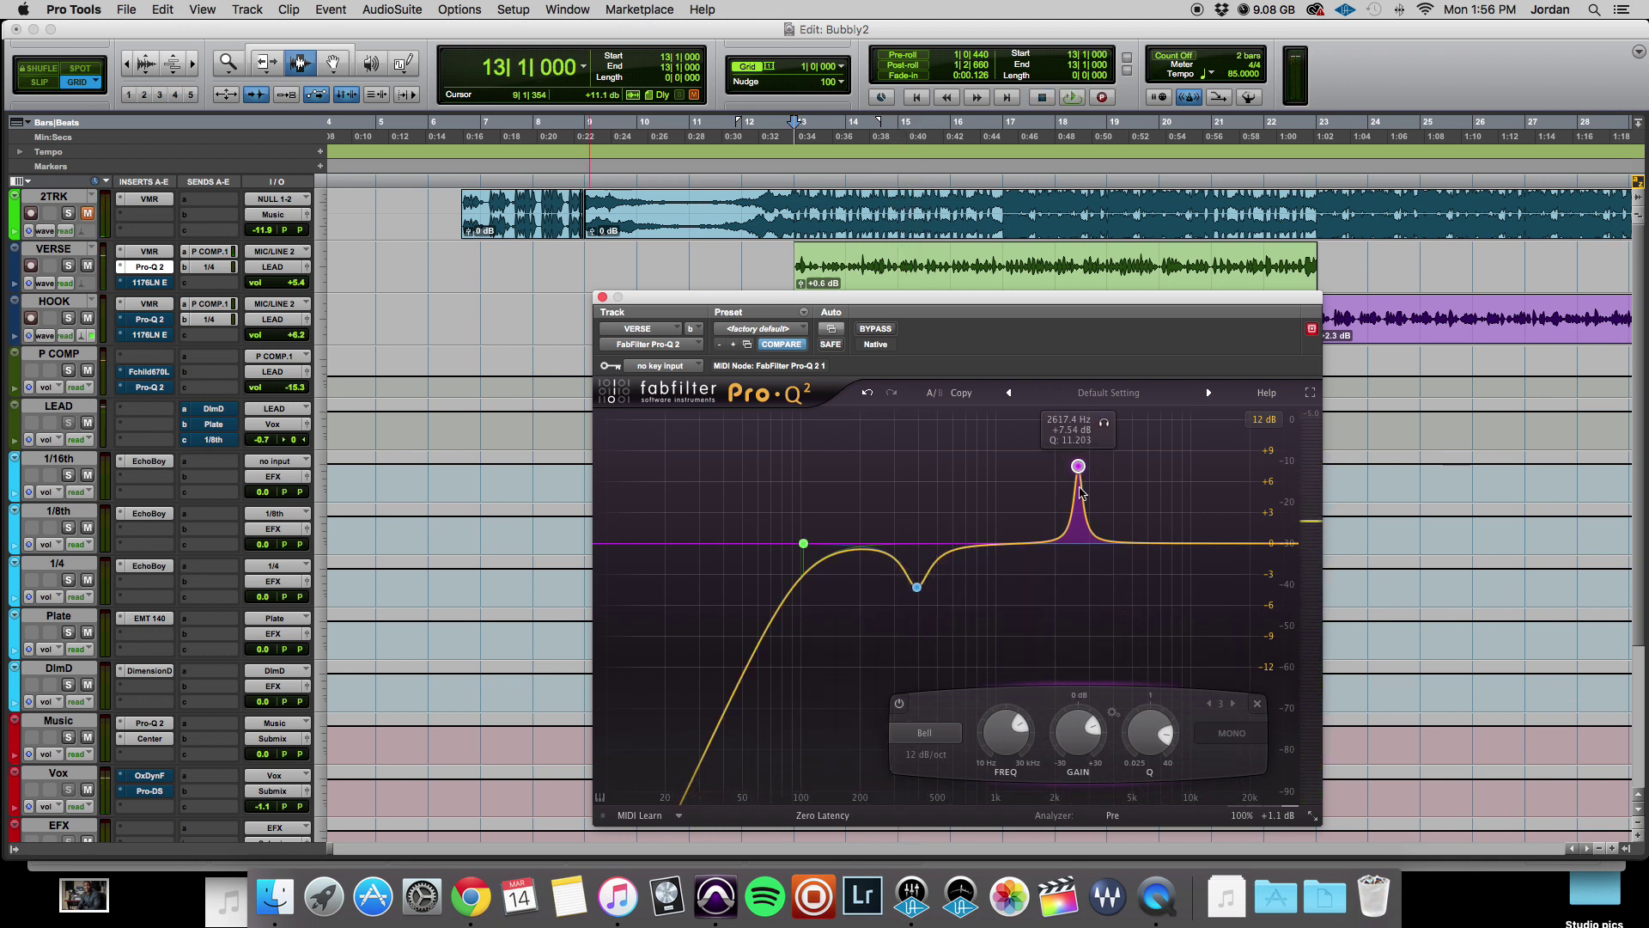
{"action": "left_click_drag", "start_coordinate": [1095, 729], "coordinate": [1040, 701]}
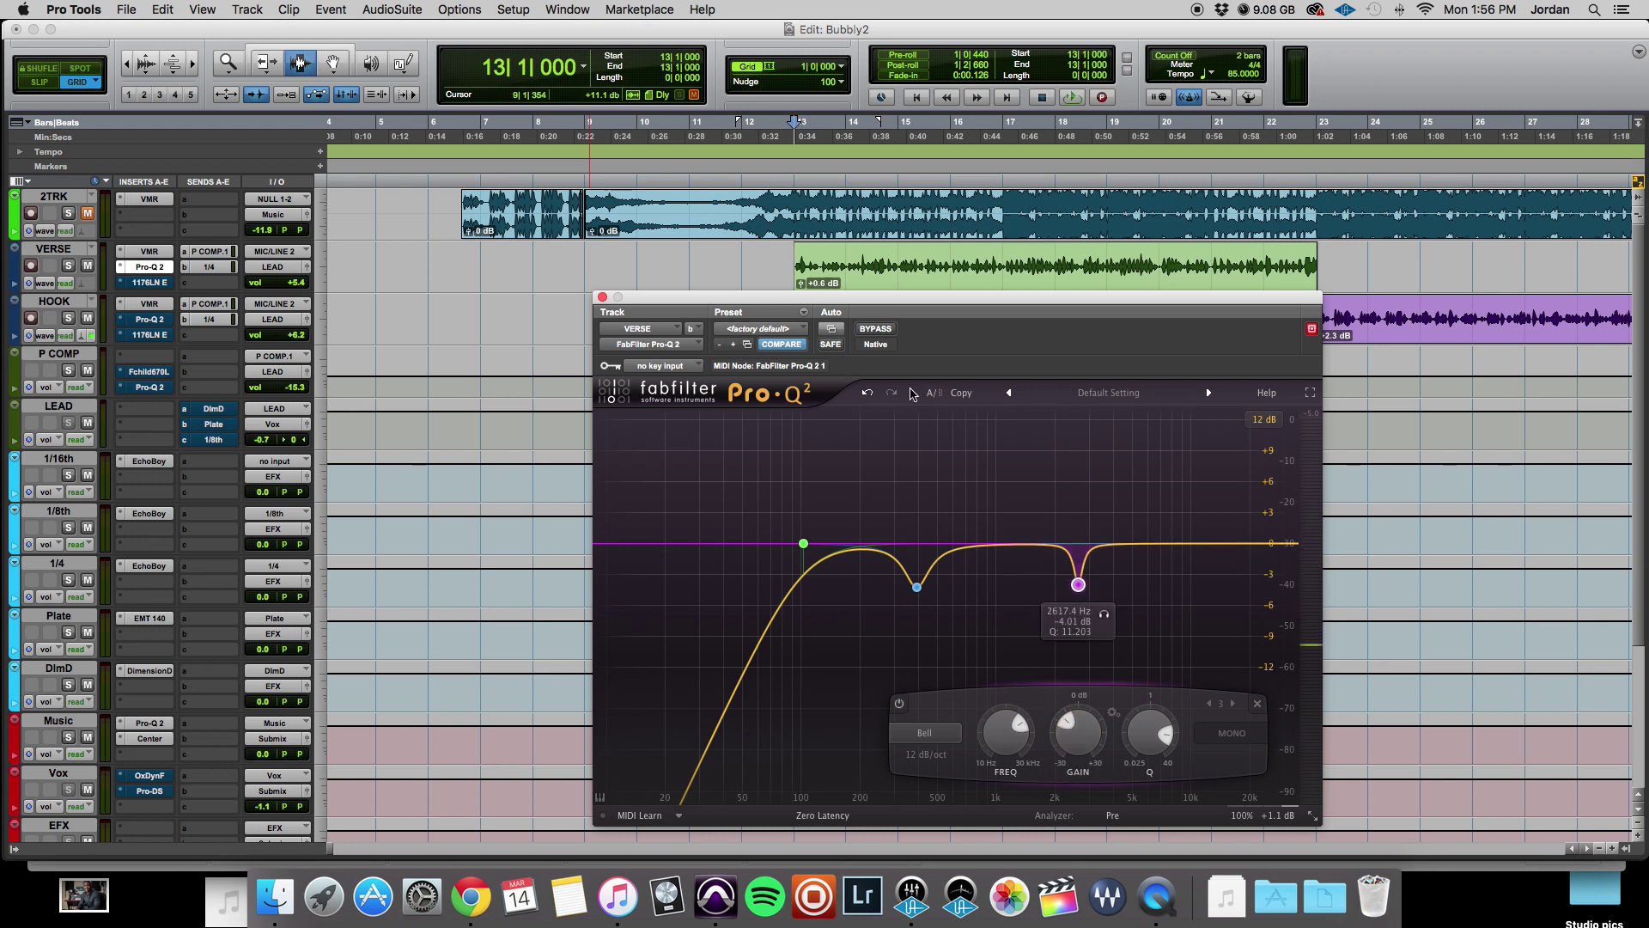
{"action": "left_click", "coordinate": [870, 392]}
{"action": "mouse_move", "coordinate": [1072, 606]}
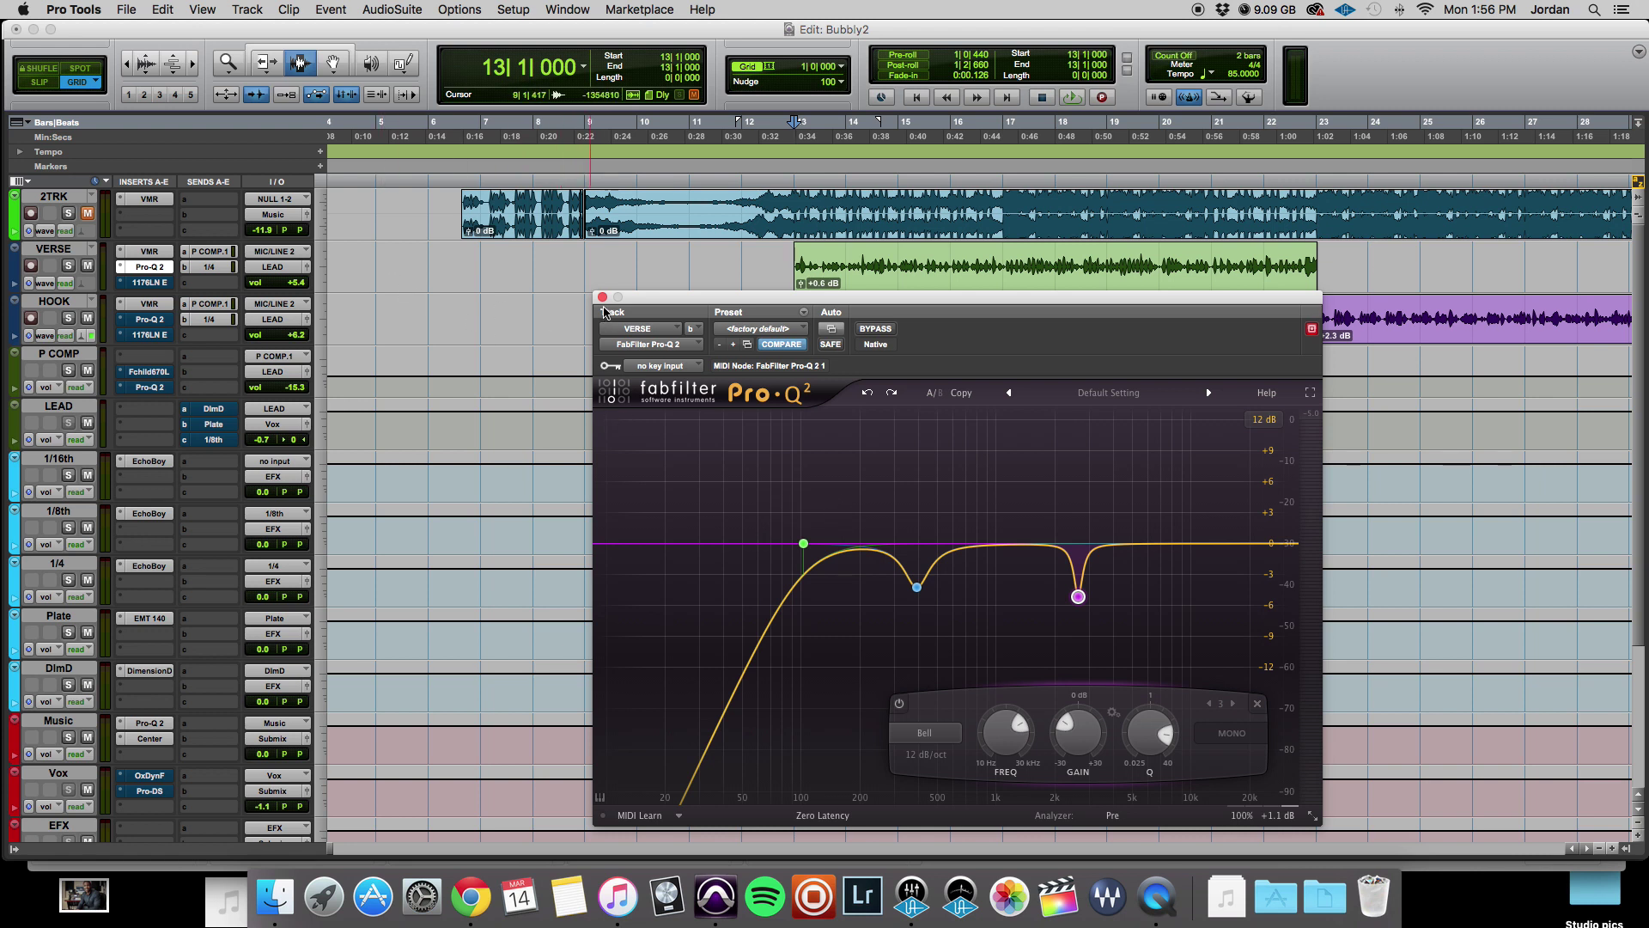
Bypass the VERSE Pro-Q 2 and briefly play from bar 13 with 2TRK still muted
{"action": "left_click", "coordinate": [886, 332]}
{"action": "key", "text": "space"}
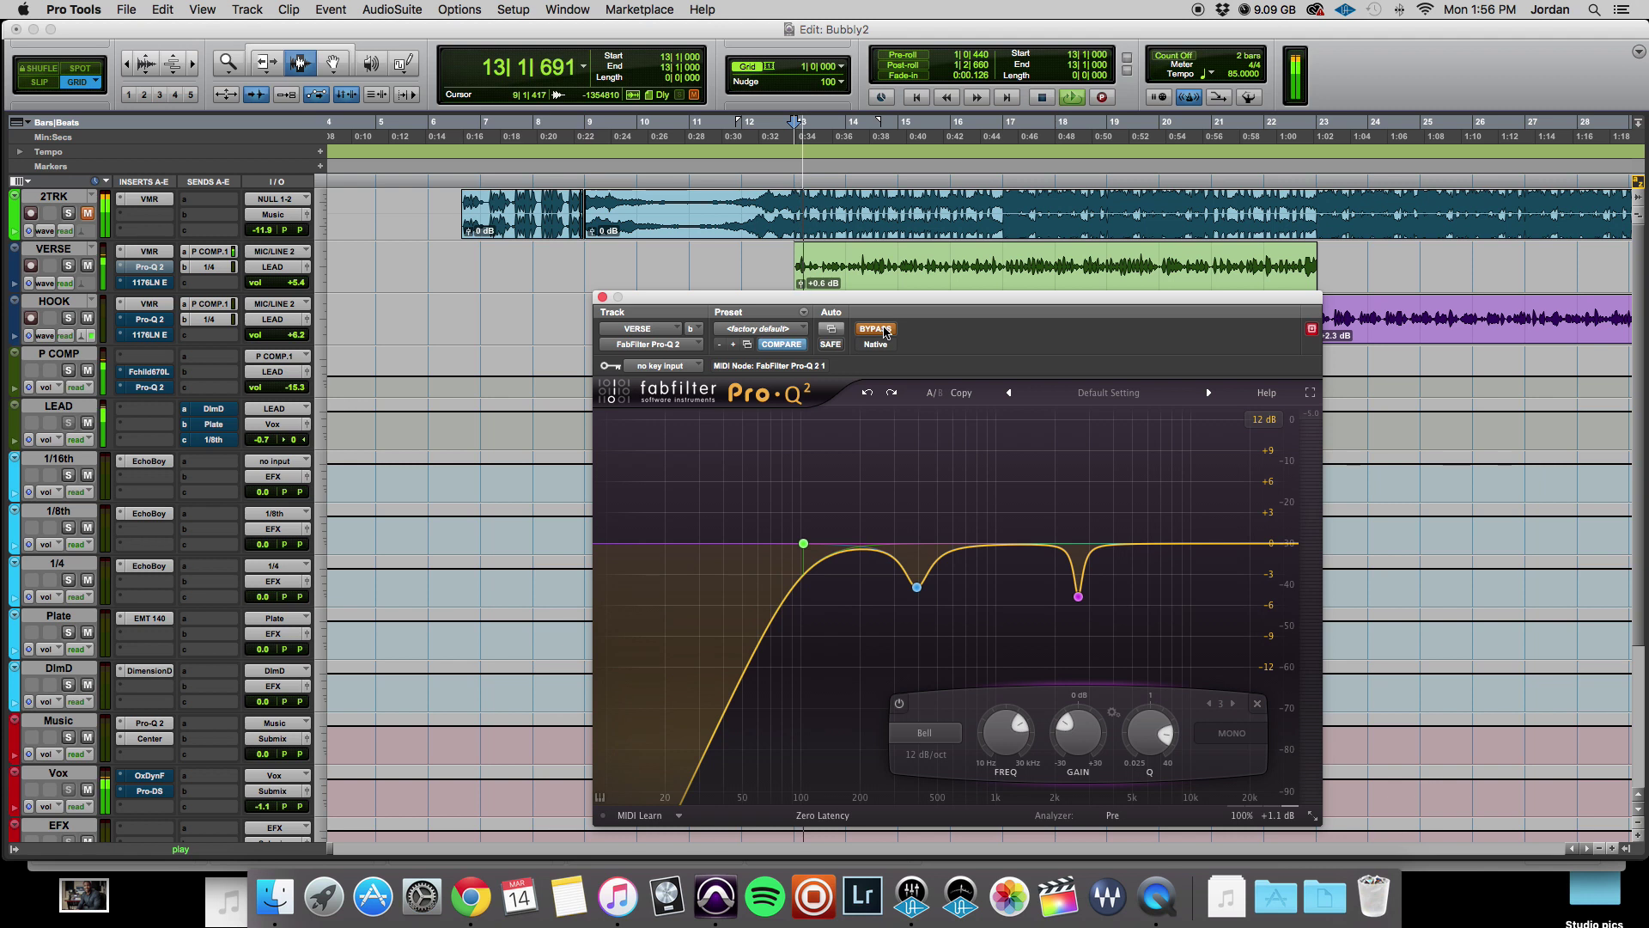
{"action": "key", "text": "space"}
Unmute 2TRK and compare playback from bar 13 with the VERSE Pro-Q 2 bypassed and active, leaving the EQ on
{"action": "left_click", "coordinate": [773, 457]}
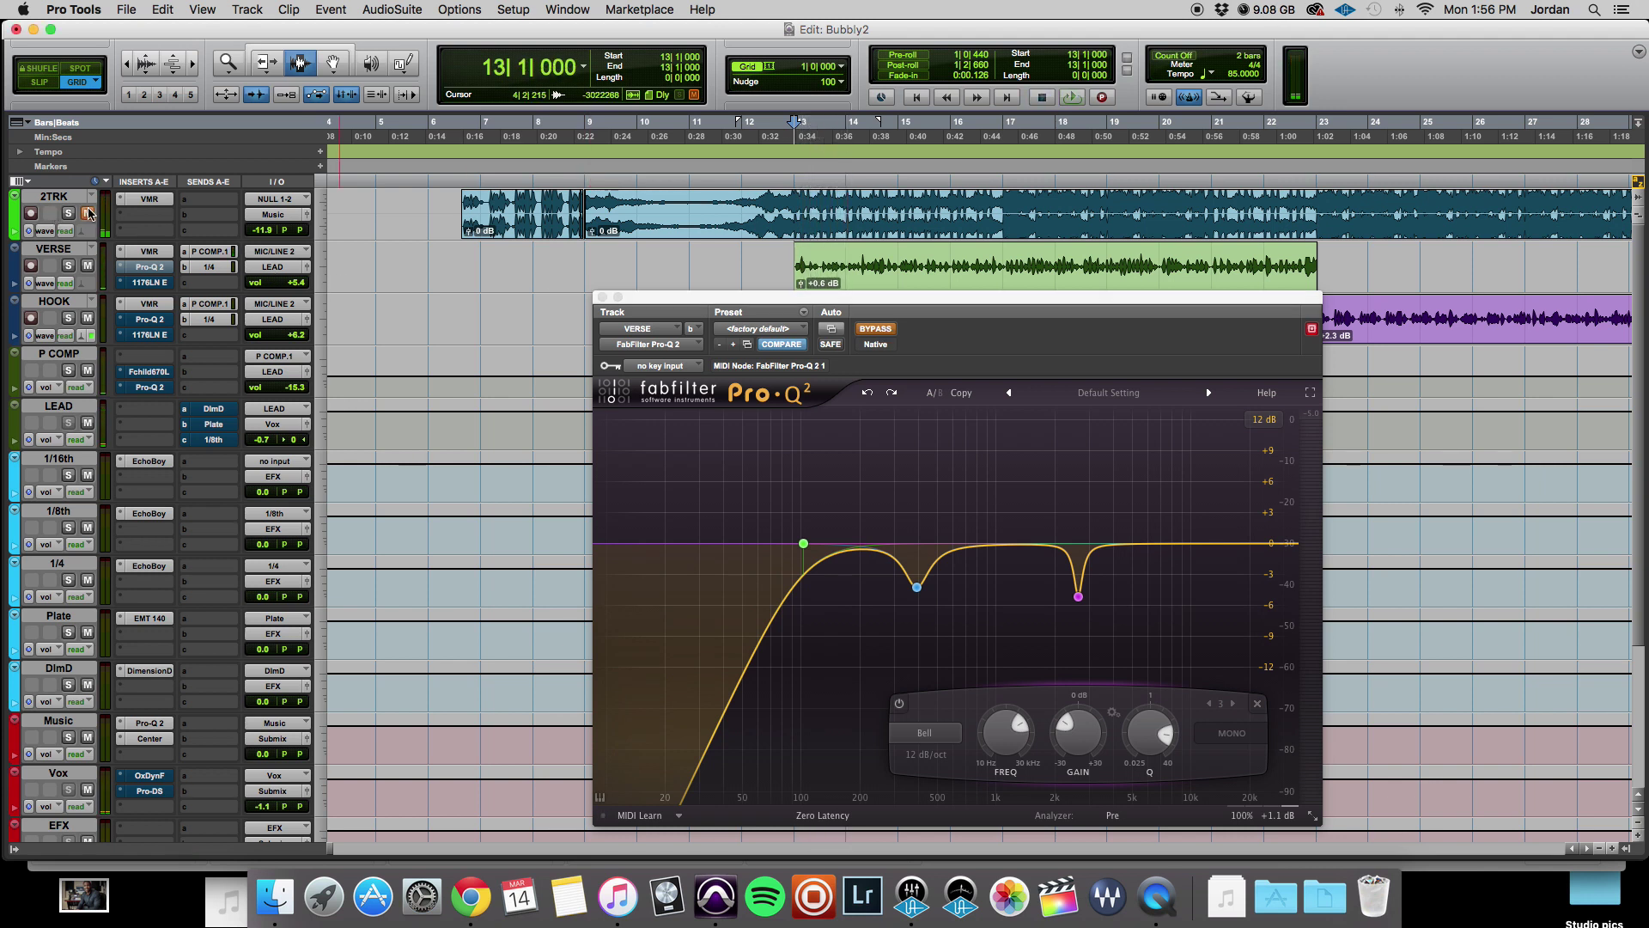
{"action": "key", "text": "space"}
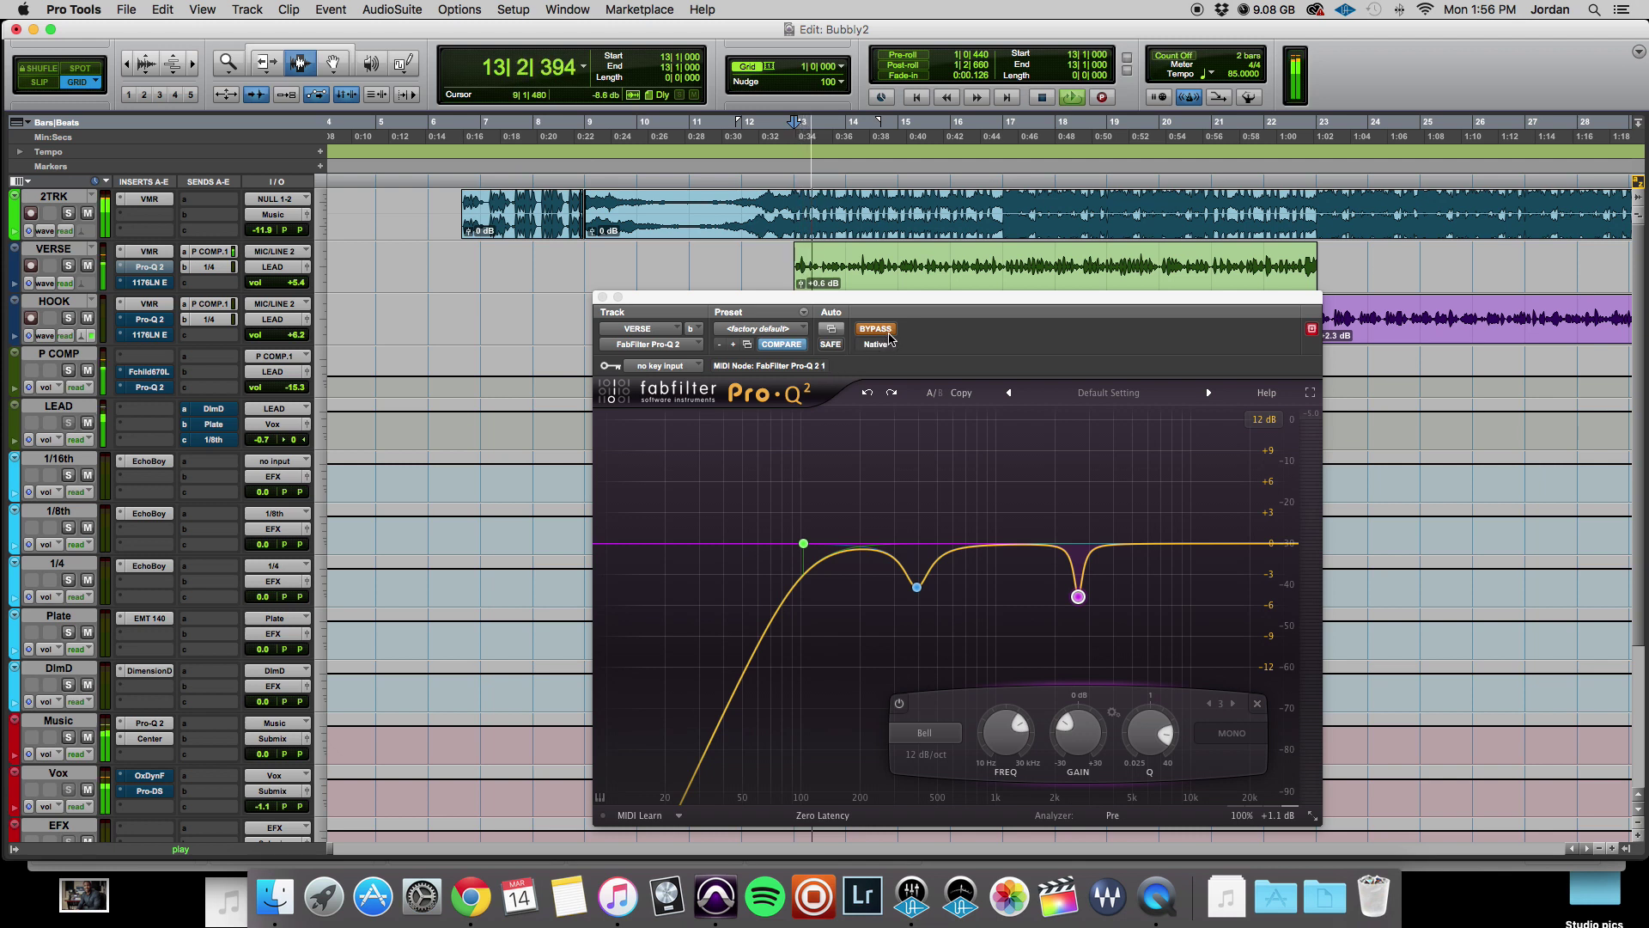
{"action": "key", "text": "space"}
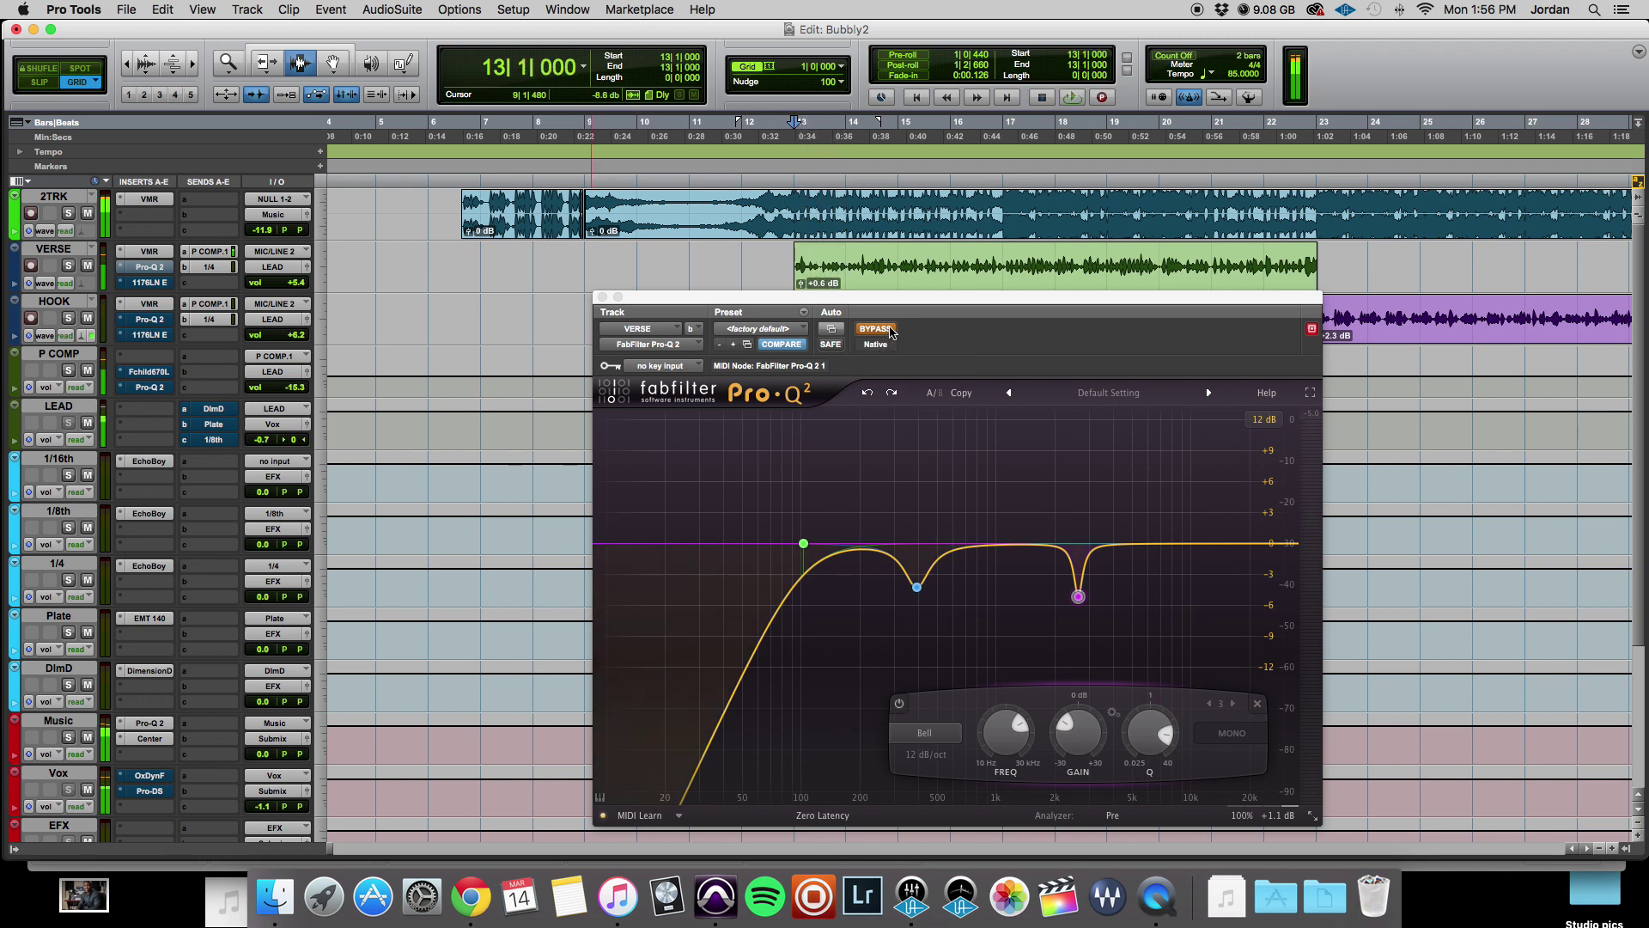
{"action": "left_click", "coordinate": [889, 334]}
{"action": "key", "text": "space"}
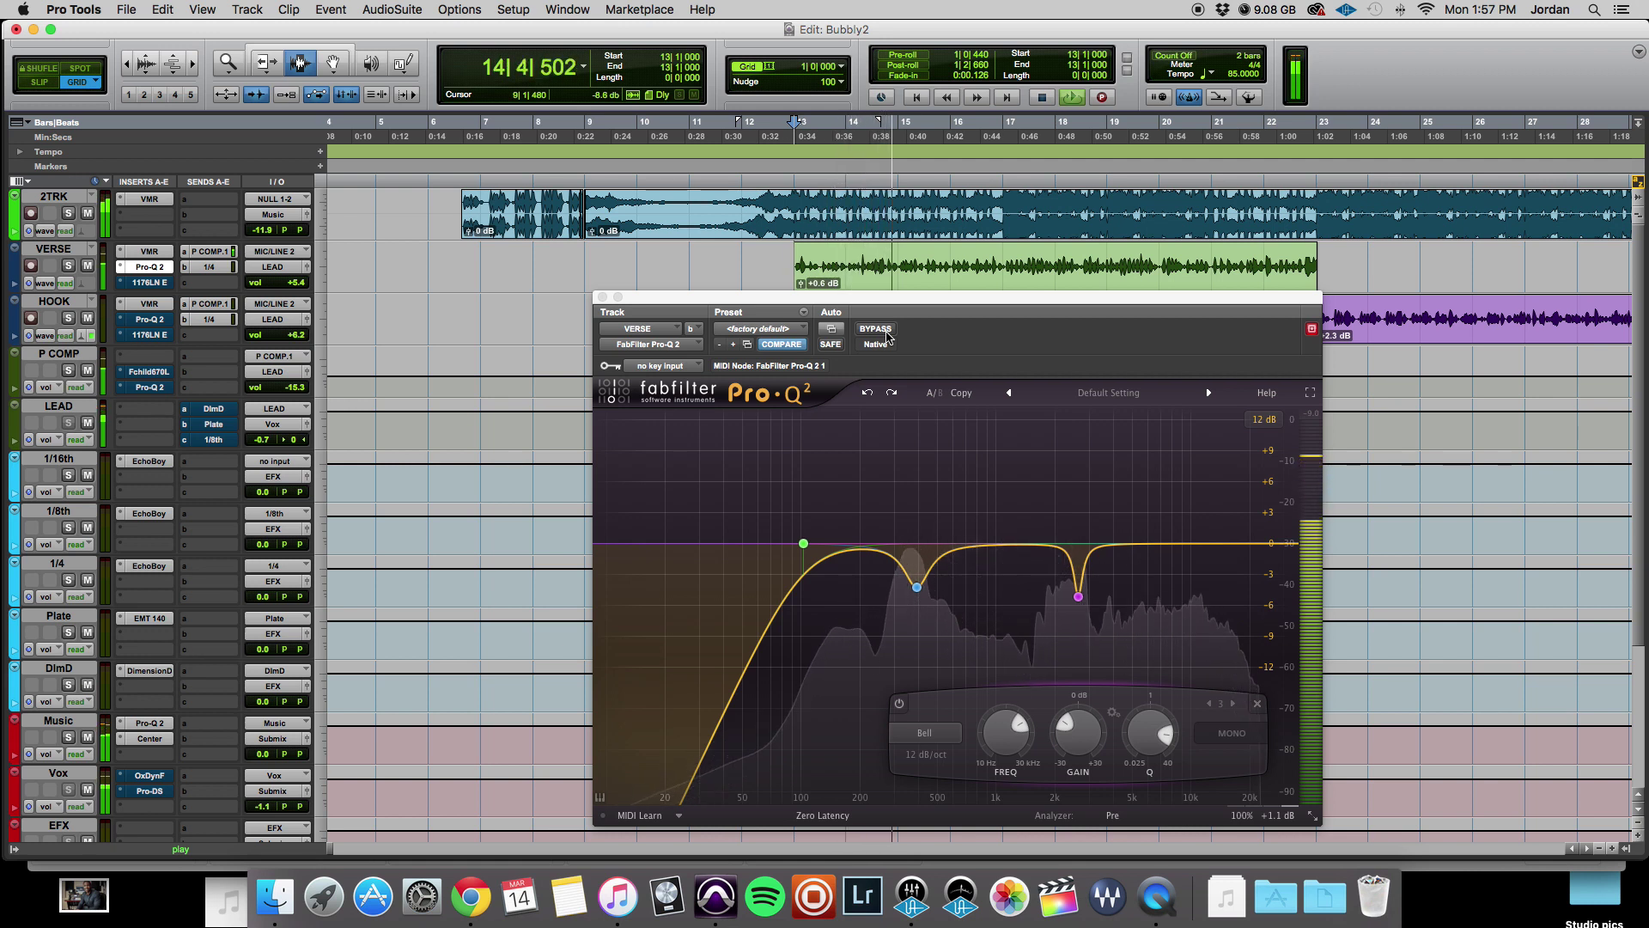
Open the VERSE 1176LN E compressor and compare playback from bar 13 with it bypassed and active, leaving it on and closing its window
{"action": "key", "text": "space"}
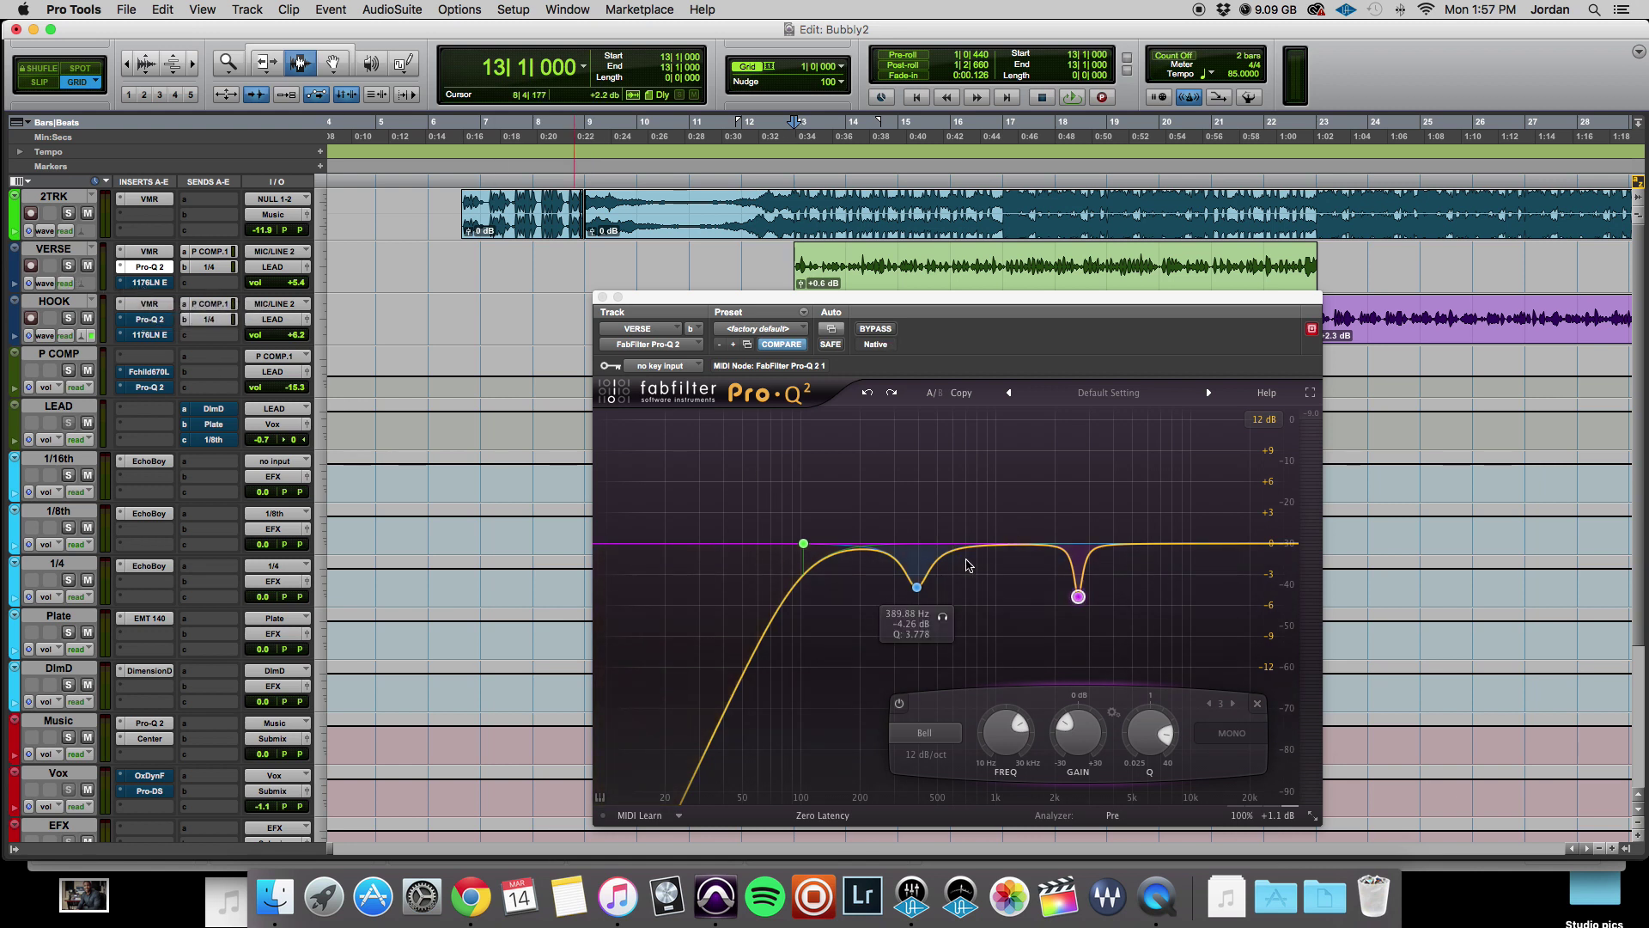
{"action": "left_click", "coordinate": [149, 284]}
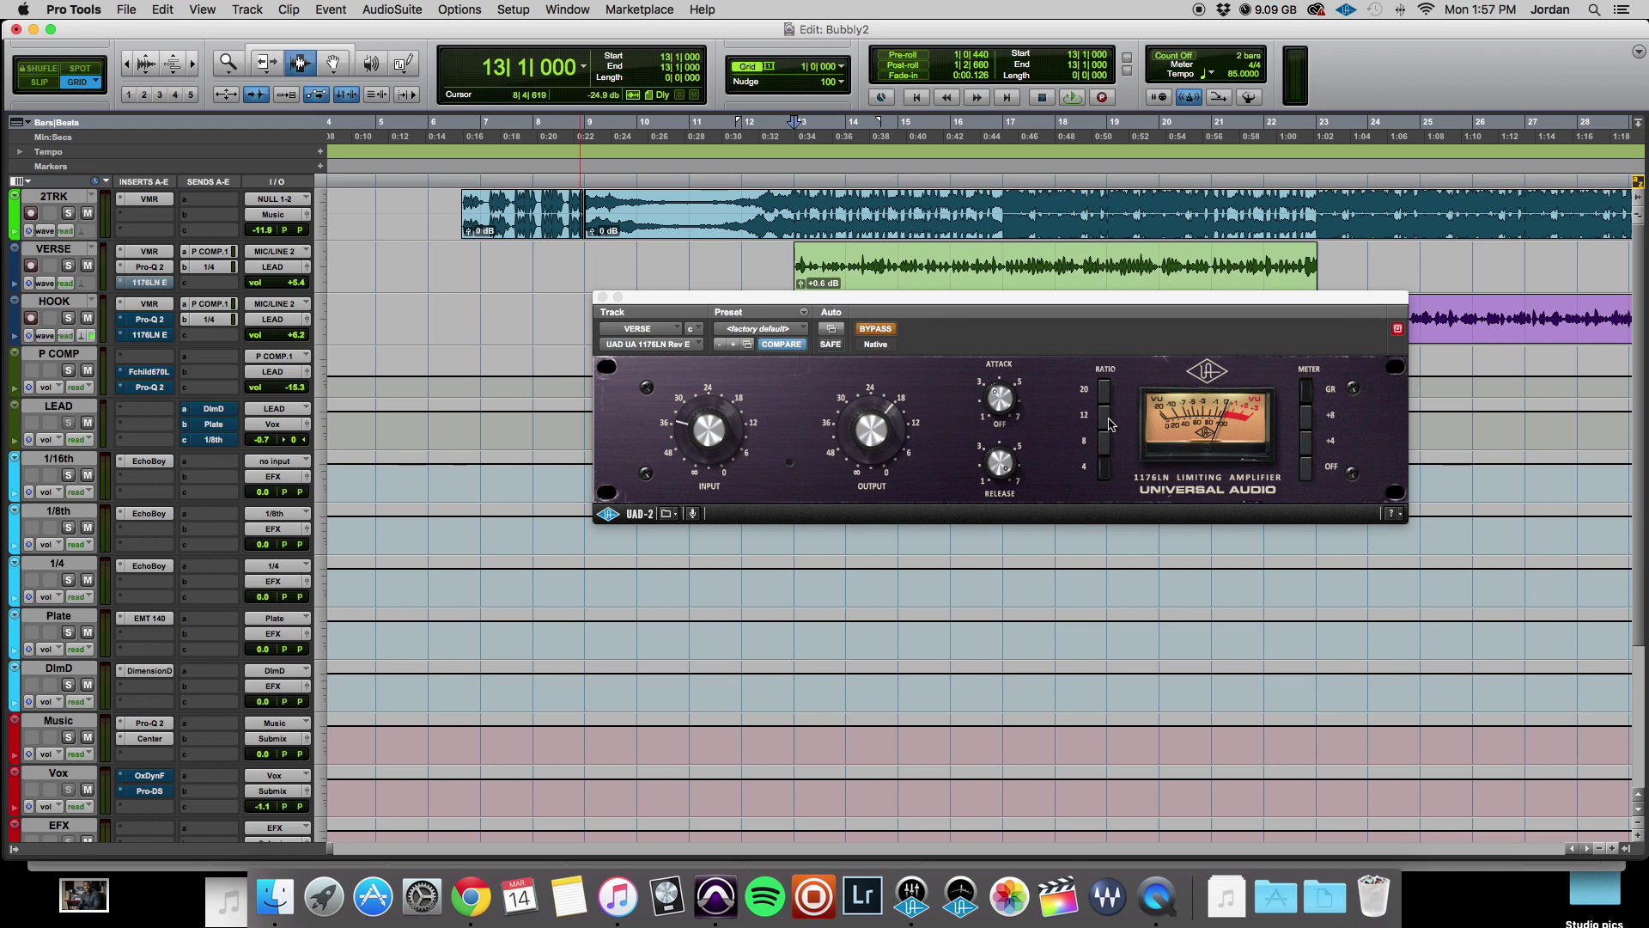
{"action": "left_click_drag", "start_coordinate": [963, 299], "coordinate": [910, 321]}
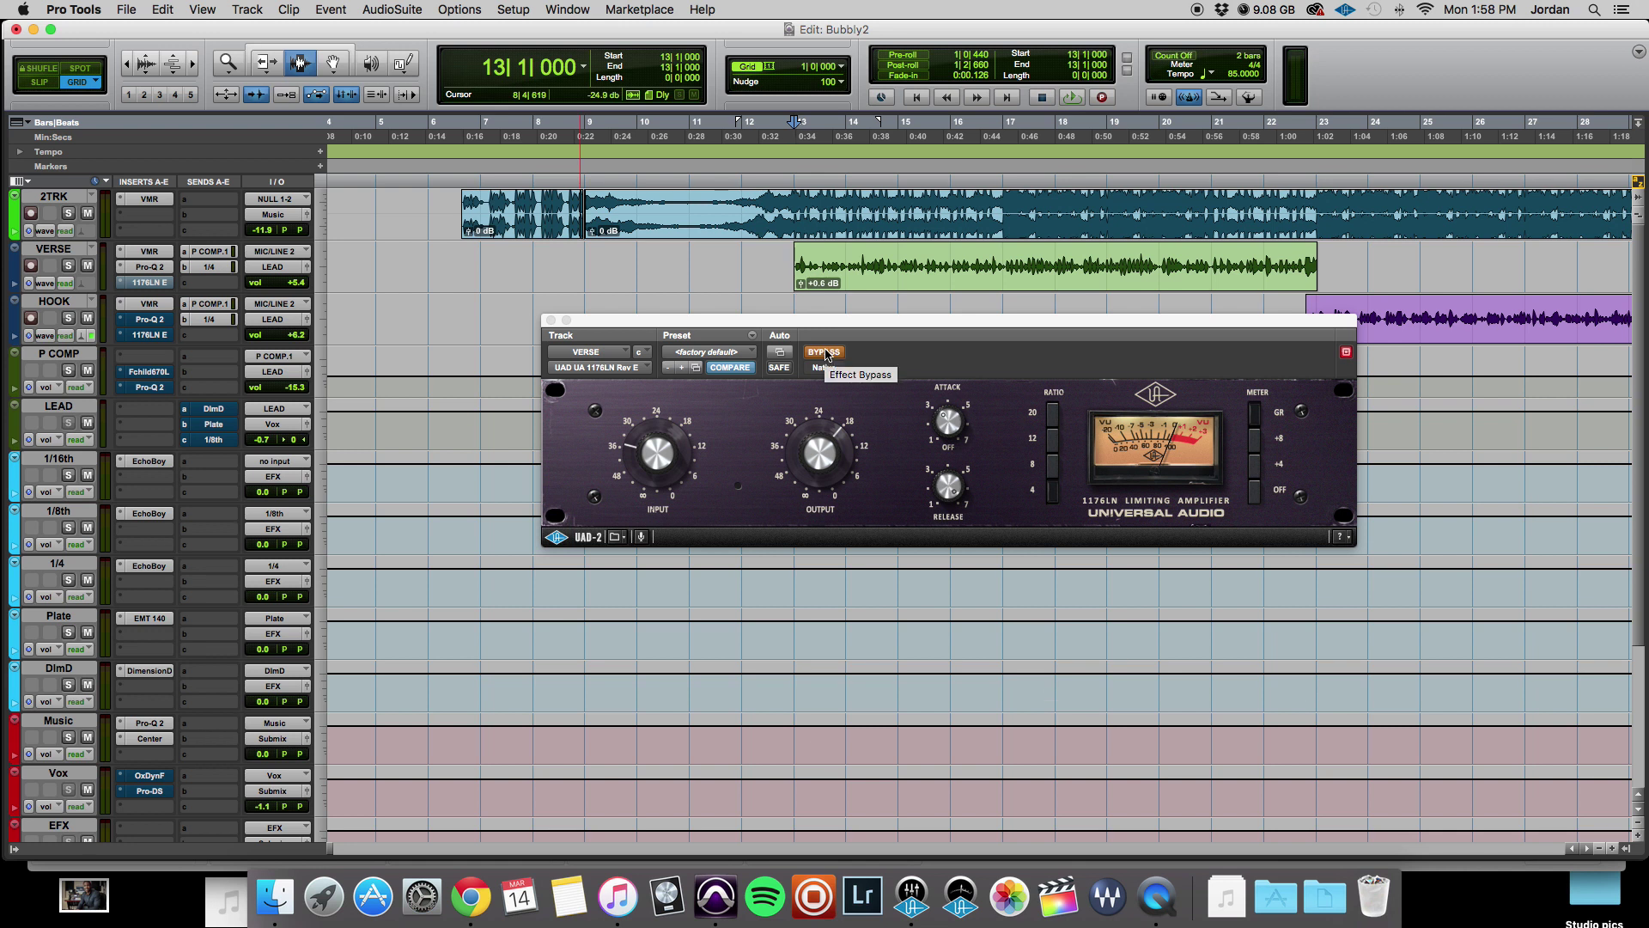
{"action": "key", "text": "space"}
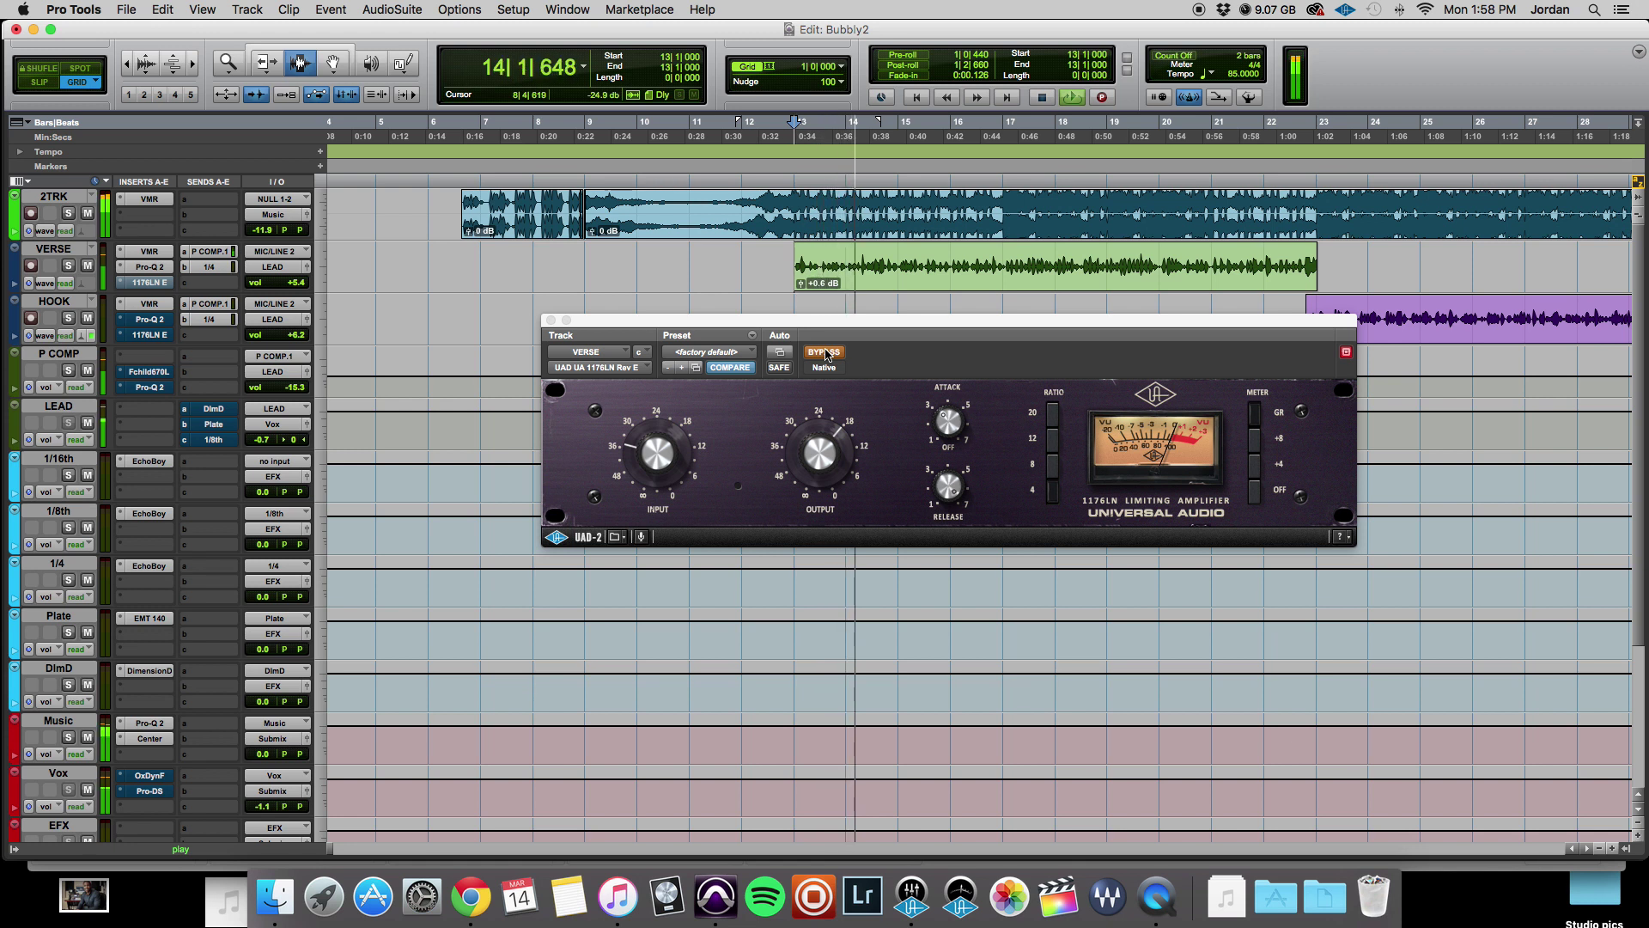
{"action": "key", "text": "space"}
{"action": "left_click", "coordinate": [825, 352]}
{"action": "key", "text": "space"}
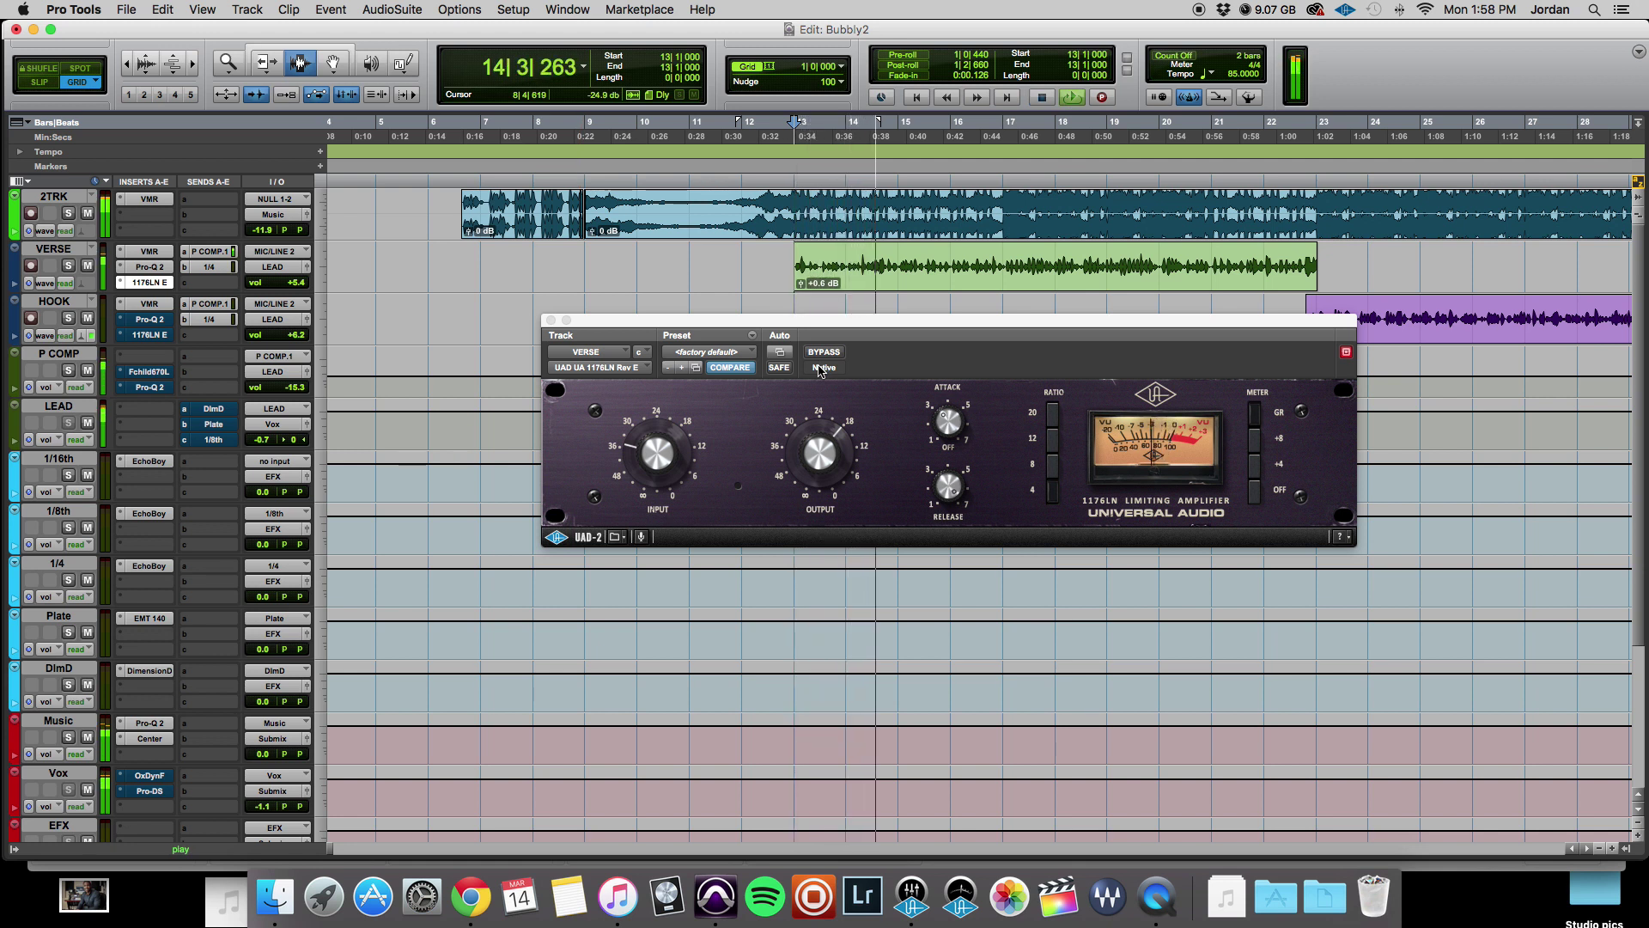
{"action": "key", "text": "space"}
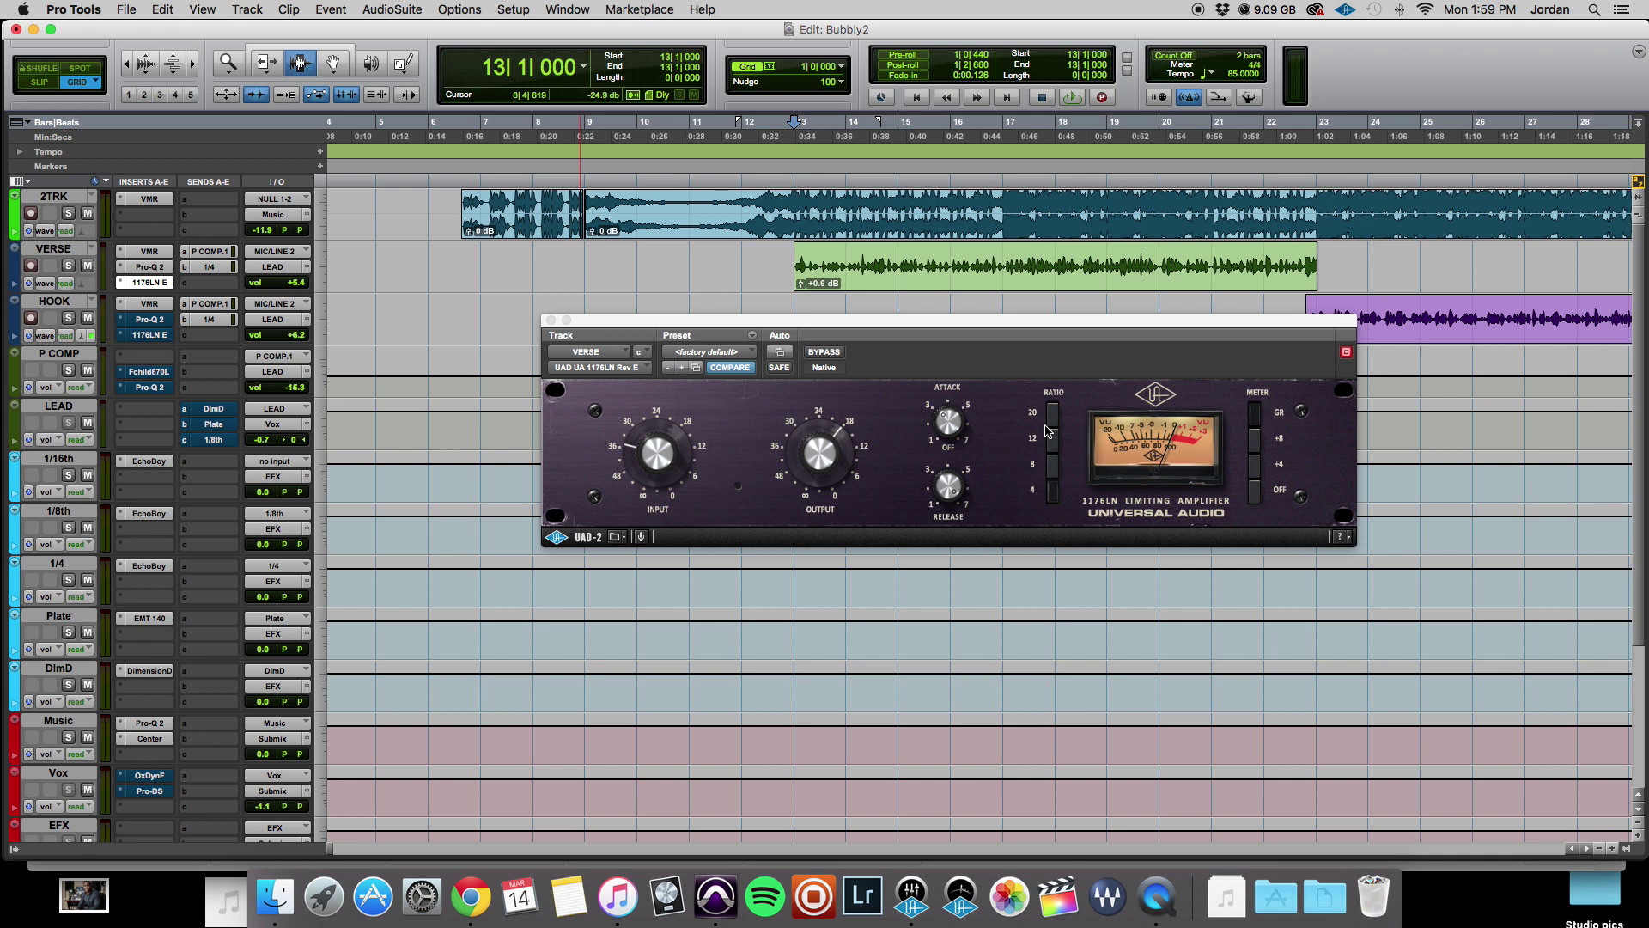
{"action": "left_click", "coordinate": [551, 321]}
Open the second Pro-Q 2 on VERSE from the mixer and examine its upper-mid, high and low boost bands in the Edit window
{"action": "key", "text": "super+equal"}
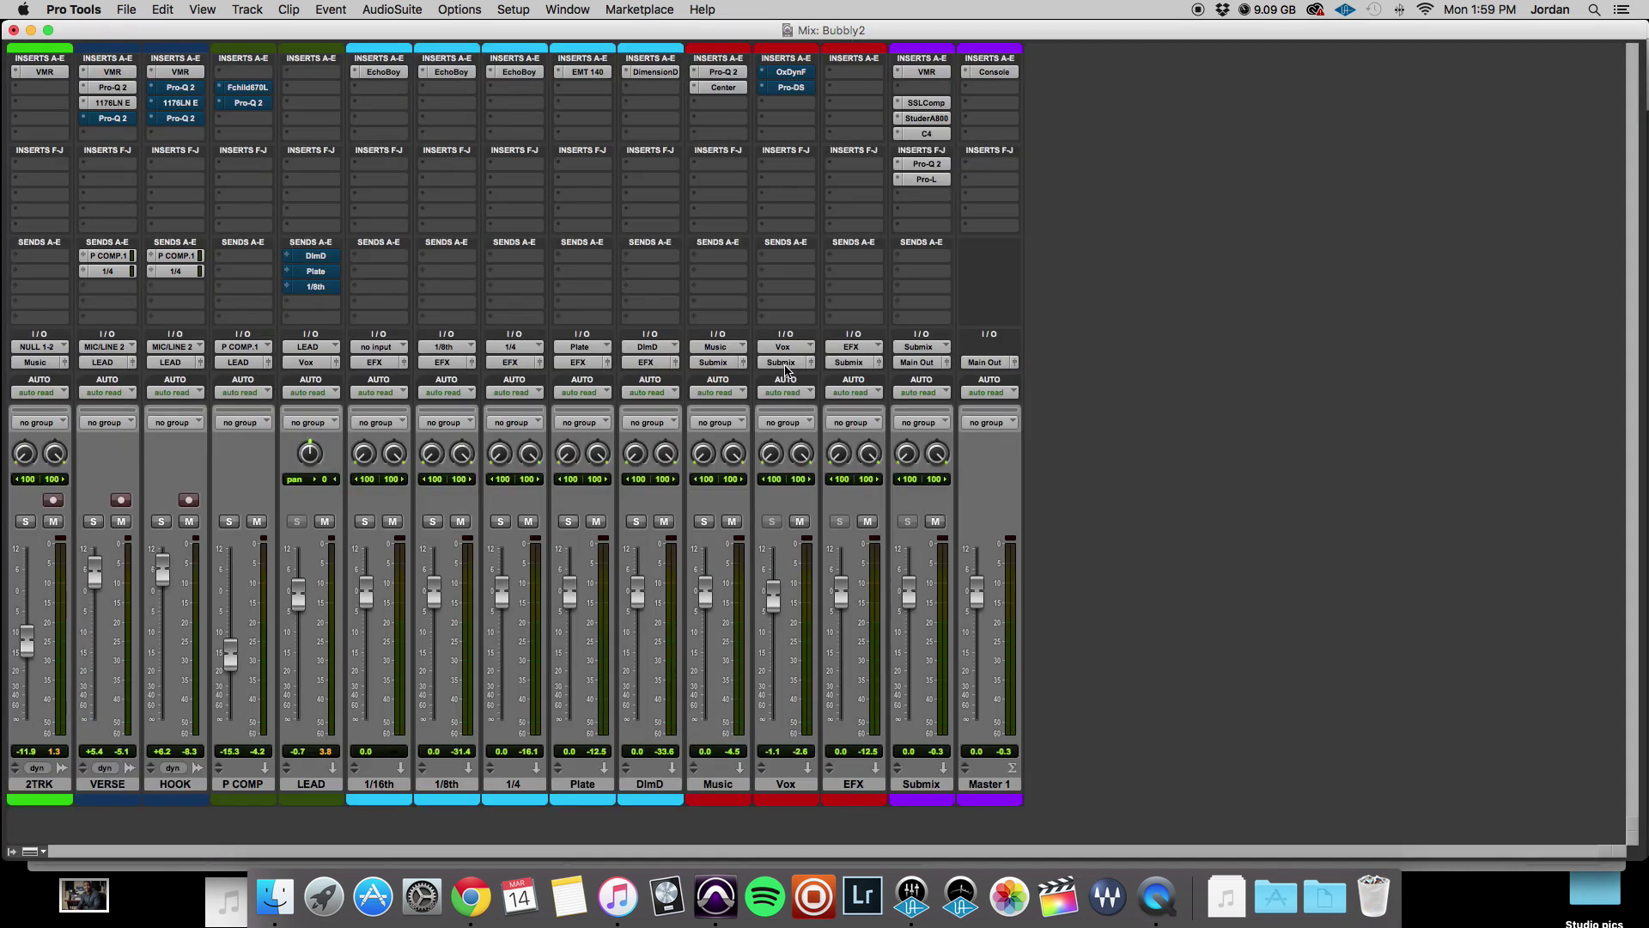
{"action": "left_click", "coordinate": [112, 118]}
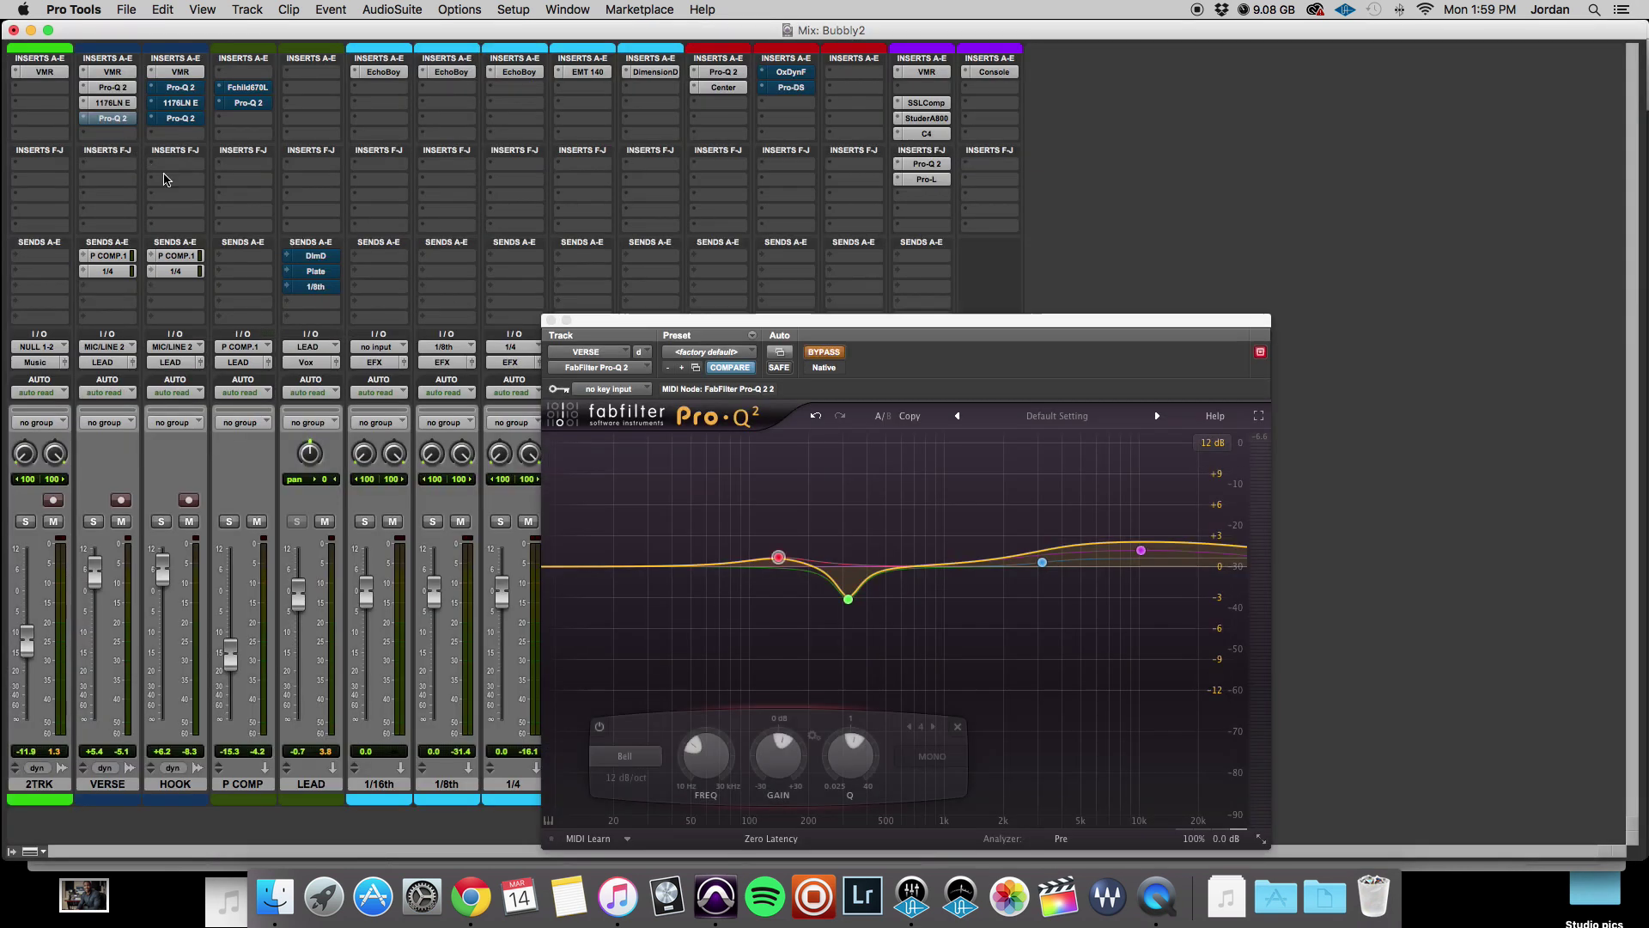
{"action": "key", "text": "super+equal"}
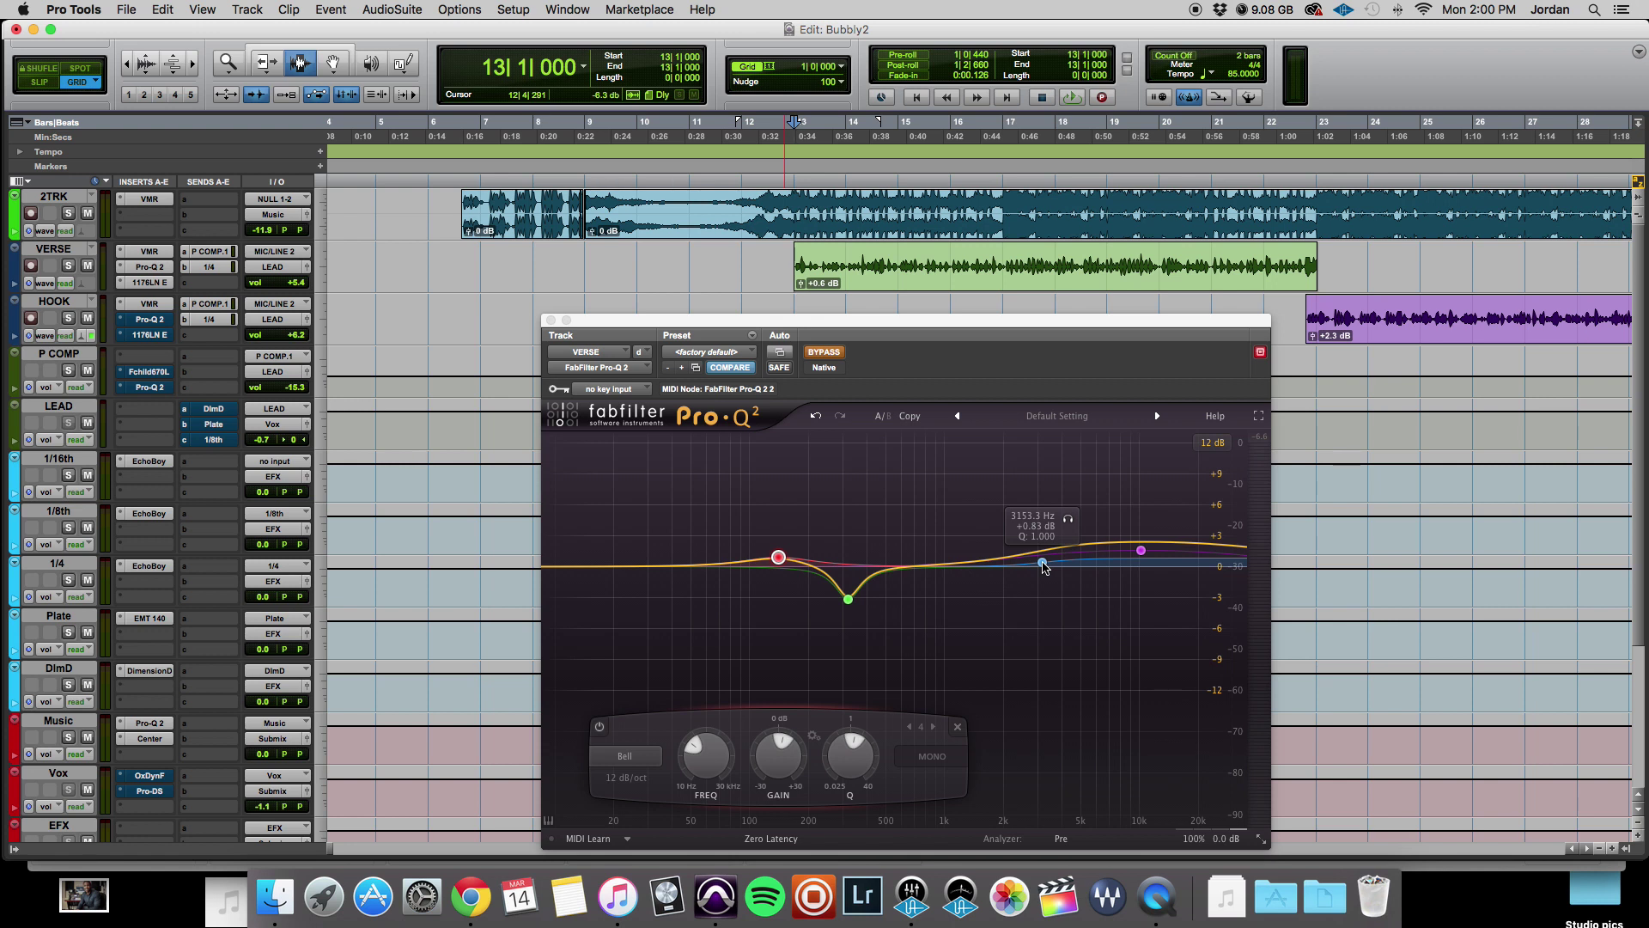
{"action": "mouse_move", "coordinate": [1141, 556]}
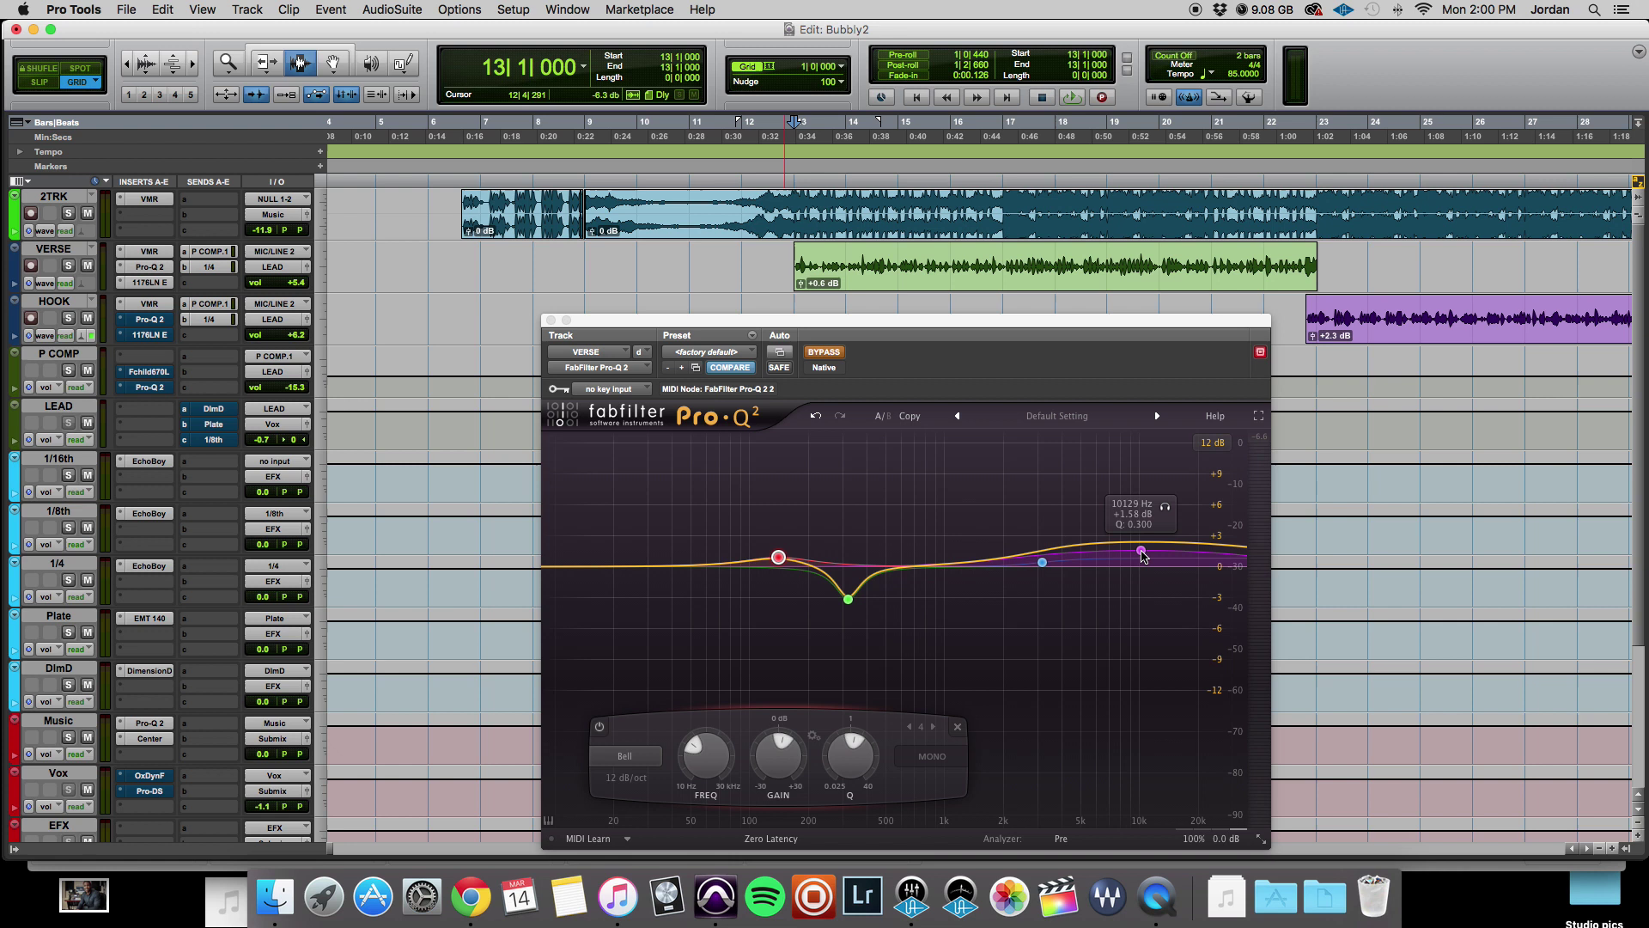
{"action": "mouse_move", "coordinate": [776, 560]}
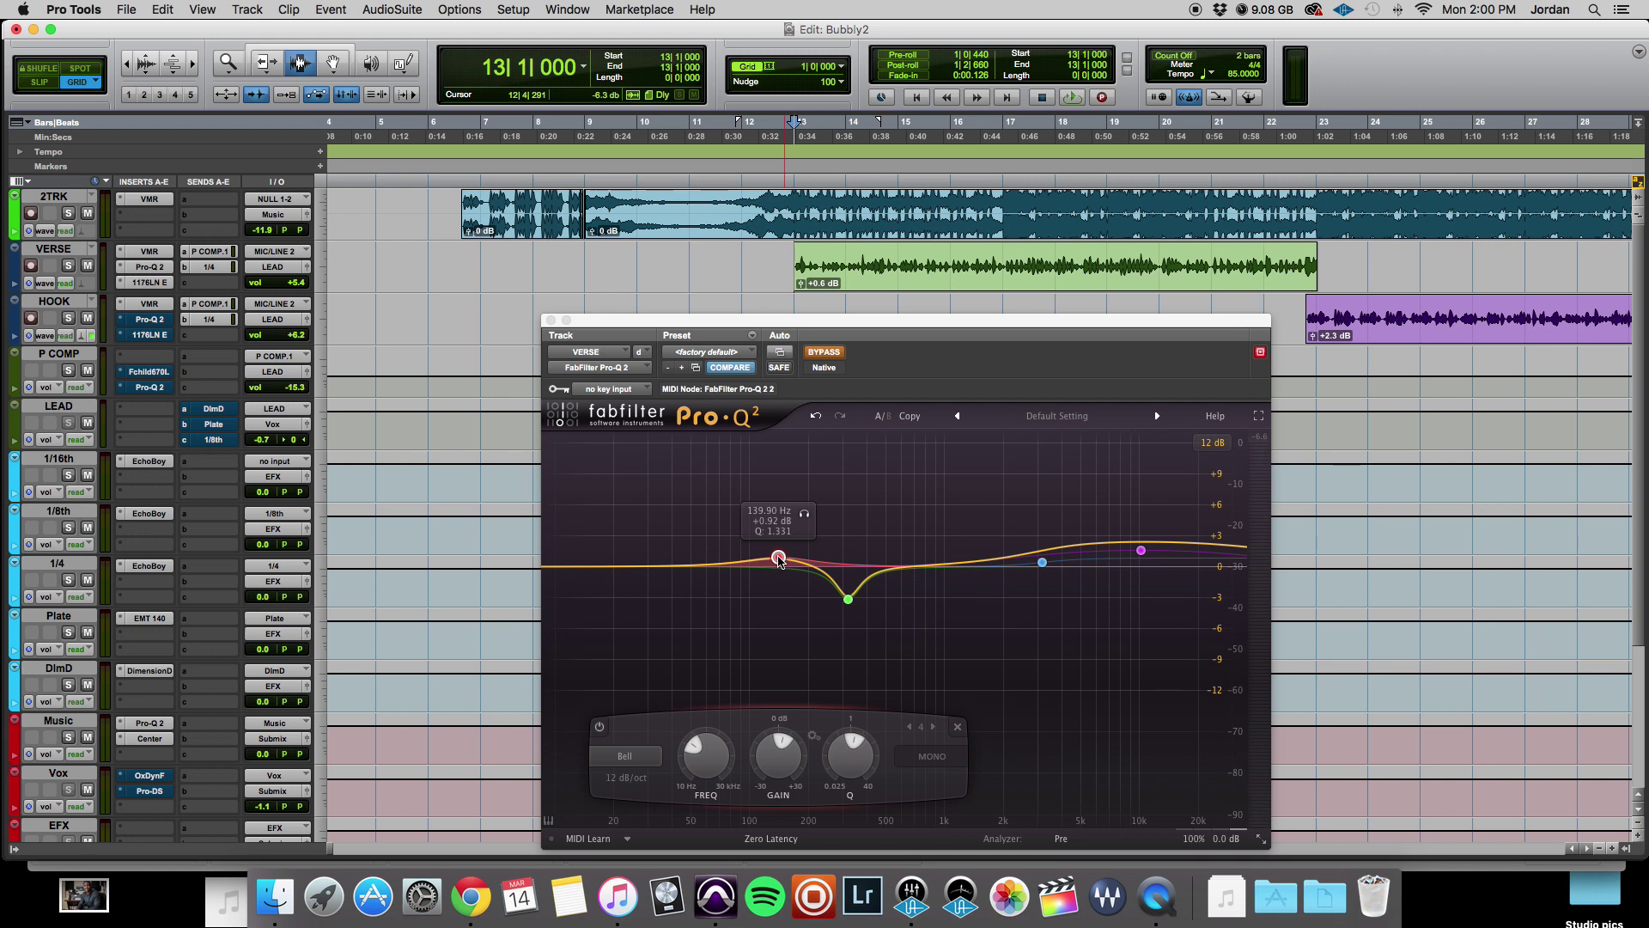
Compare playback from bar 13 with the second VERSE Pro-Q 2 bypassed and active, leaving the EQ on and closing its window
{"action": "key", "text": "space"}
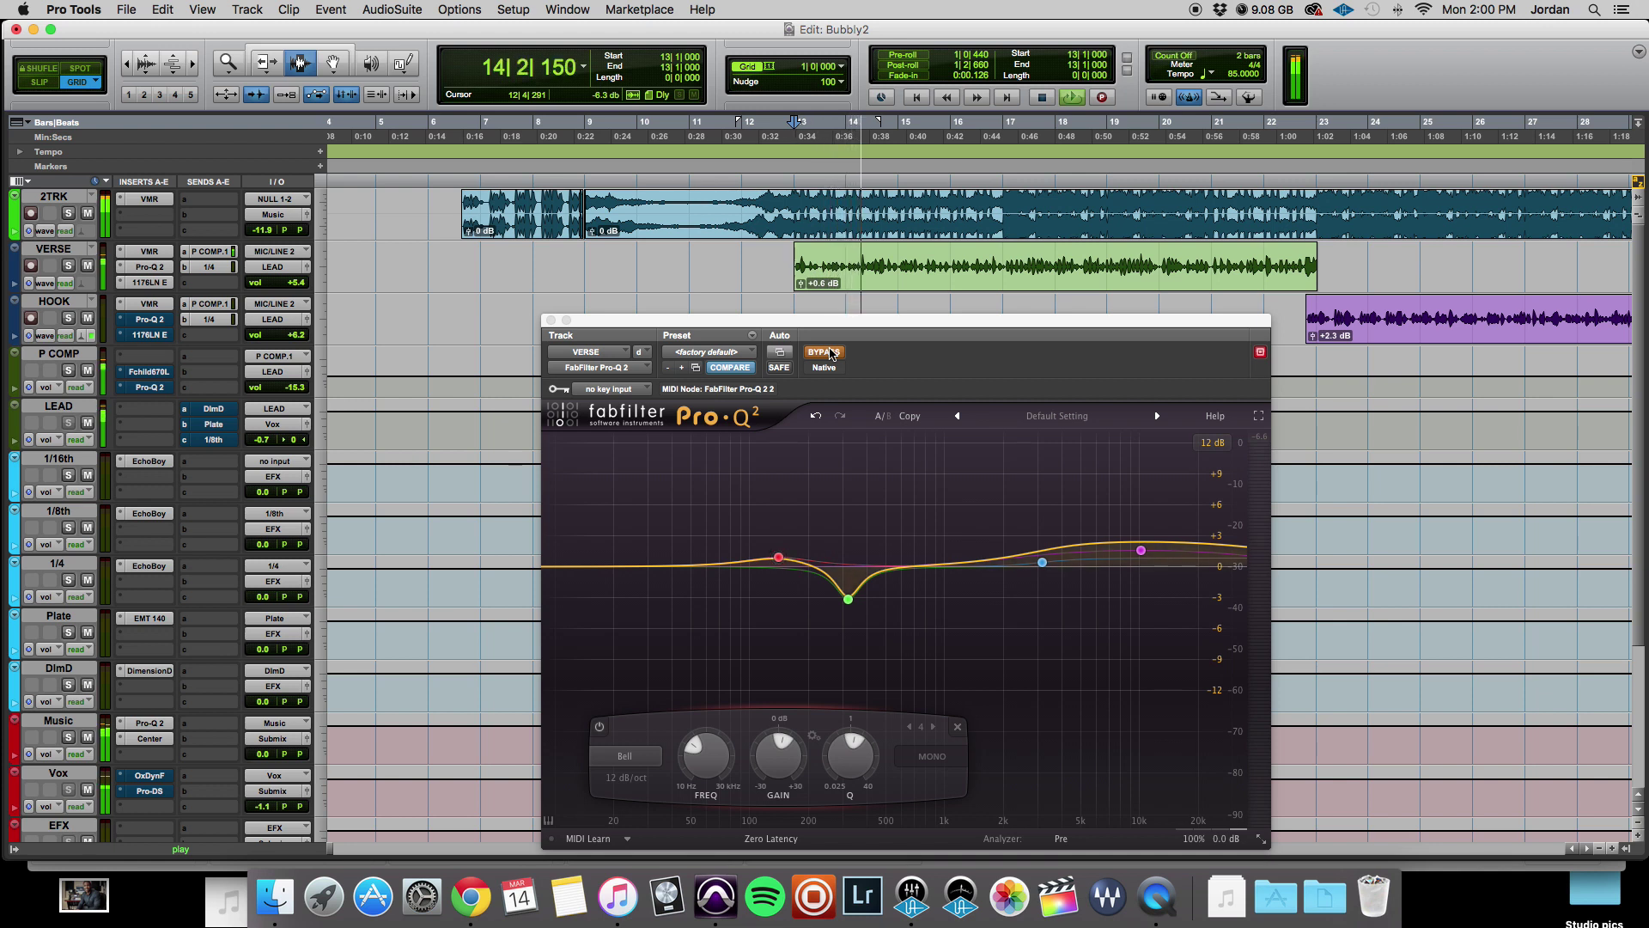
{"action": "key", "text": "space"}
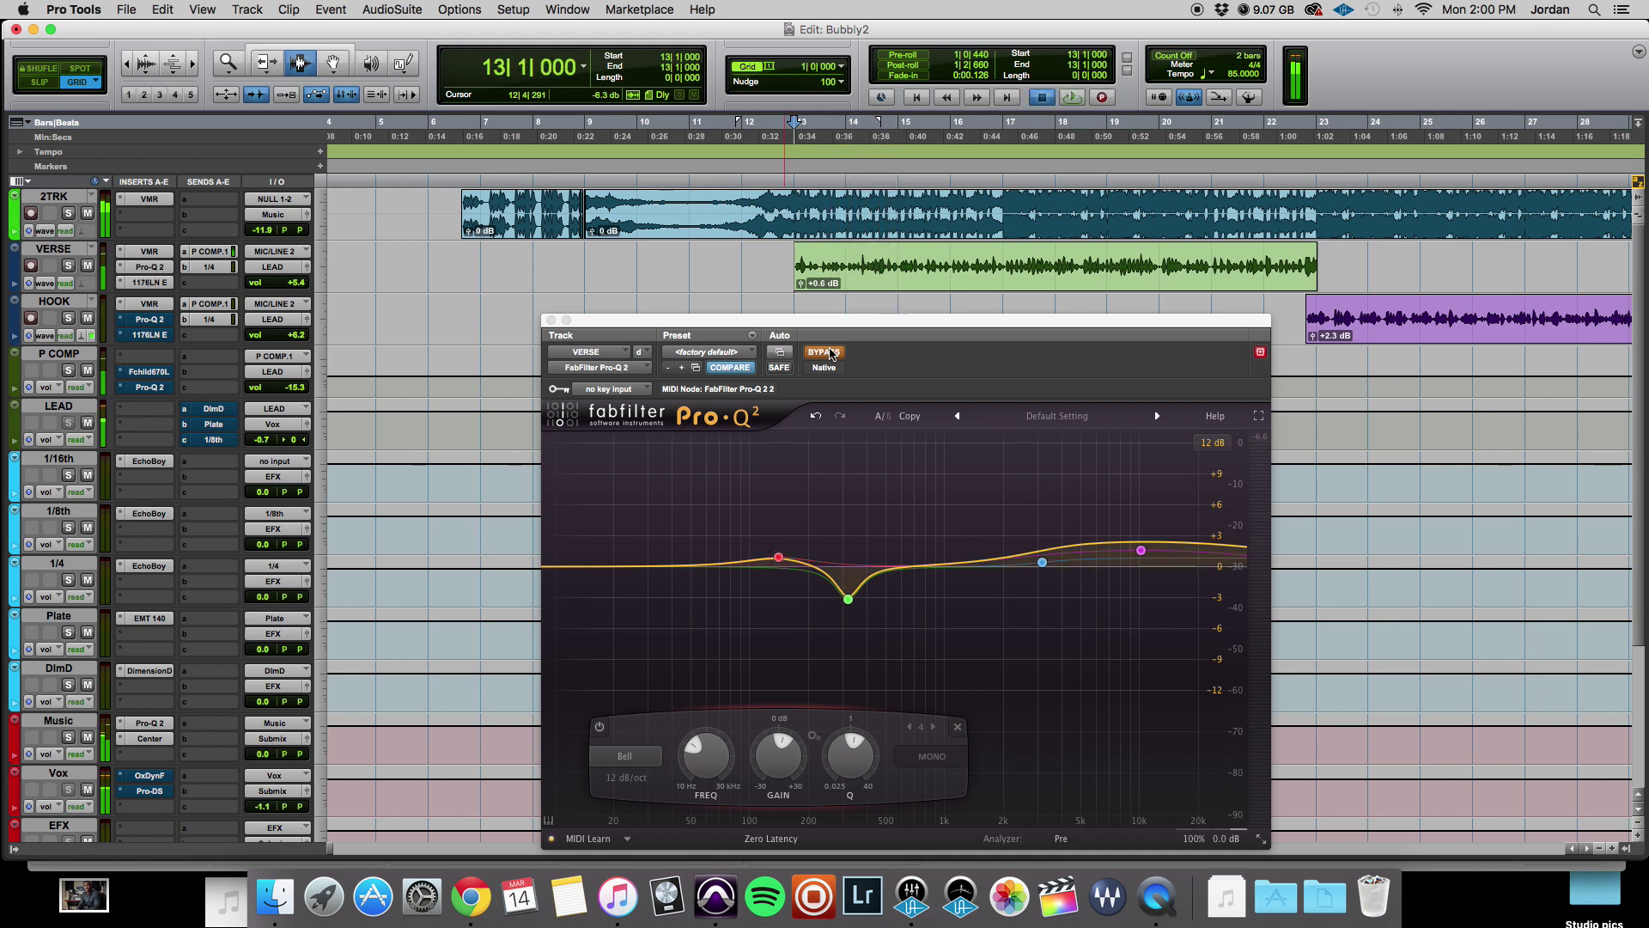
{"action": "left_click", "coordinate": [831, 353]}
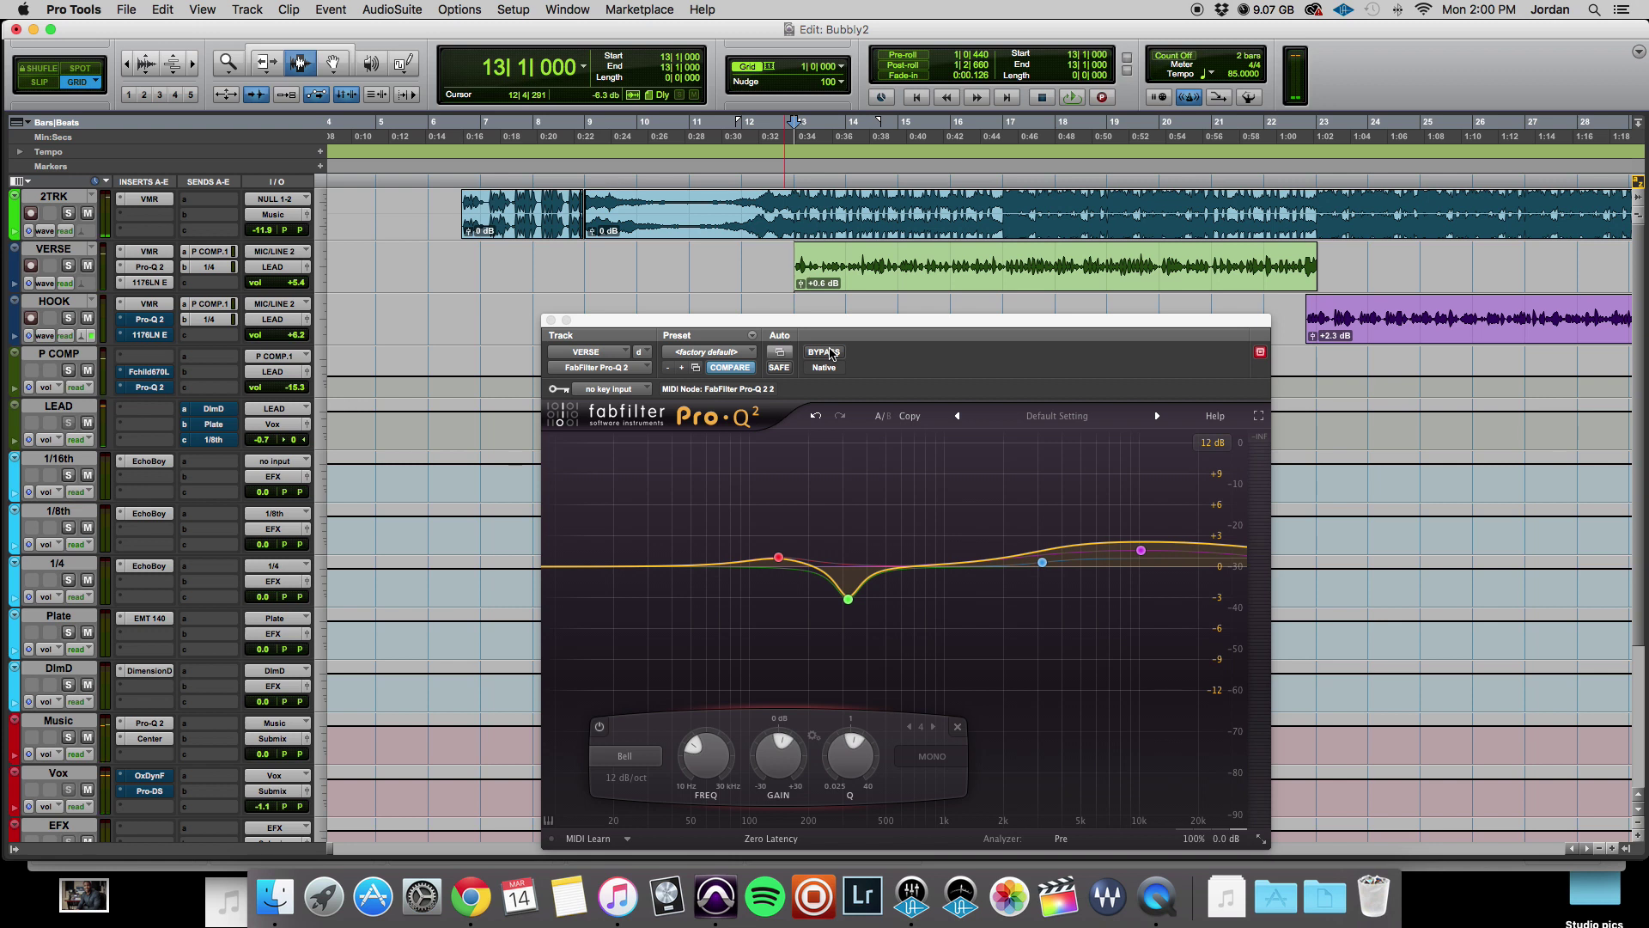
{"action": "key", "text": "space"}
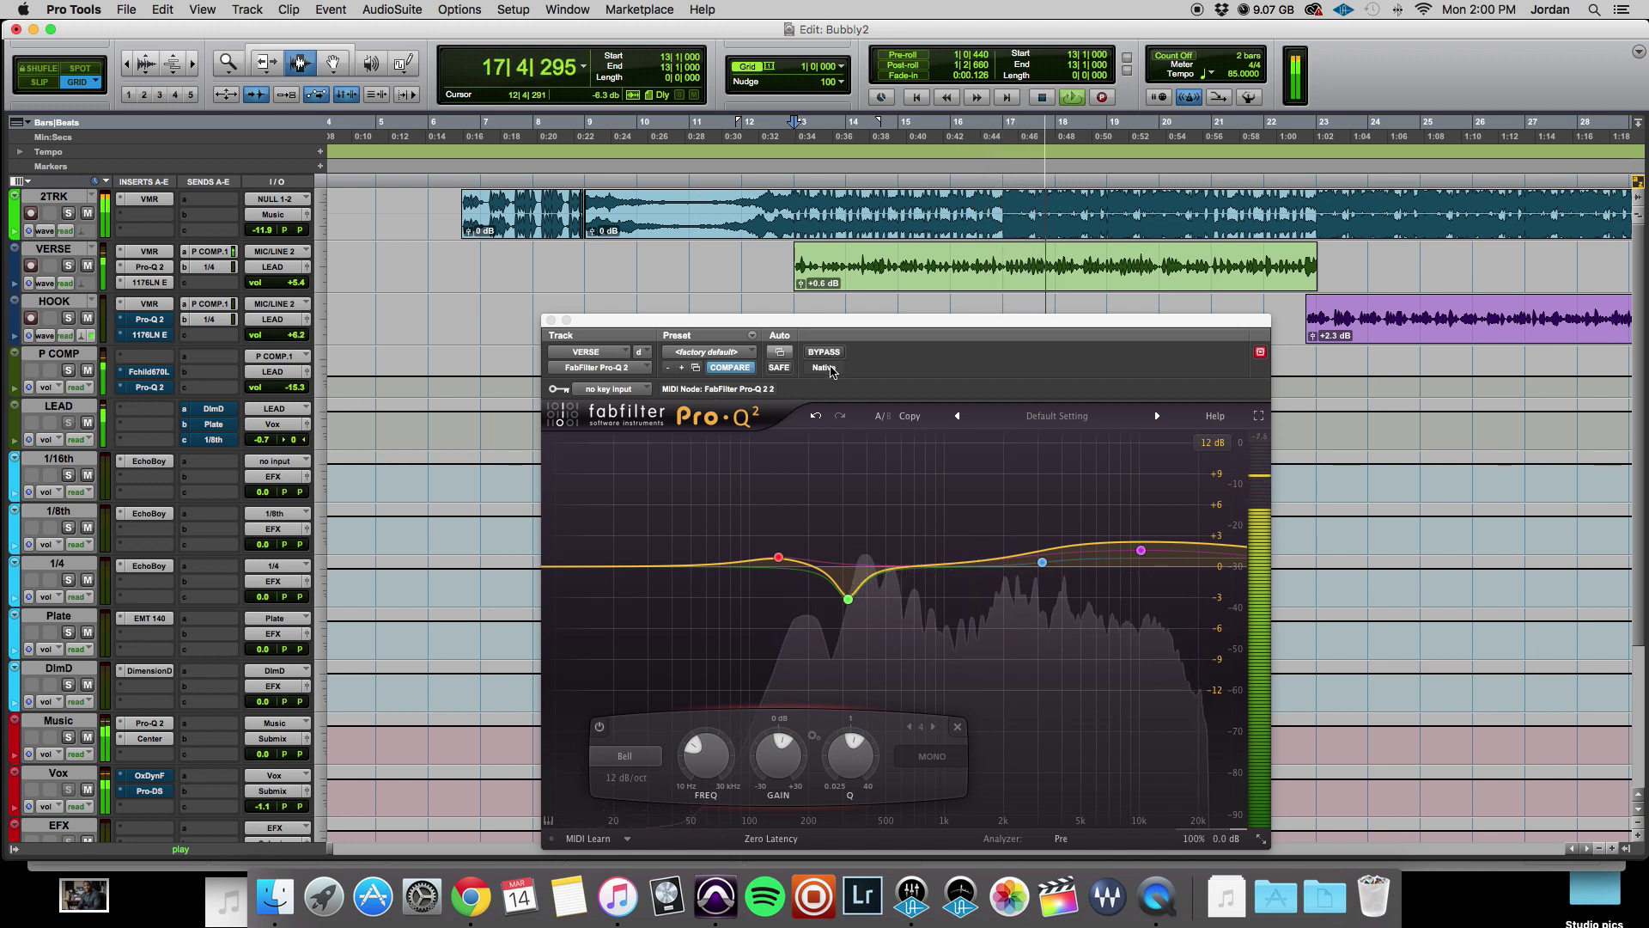
{"action": "key", "text": "space"}
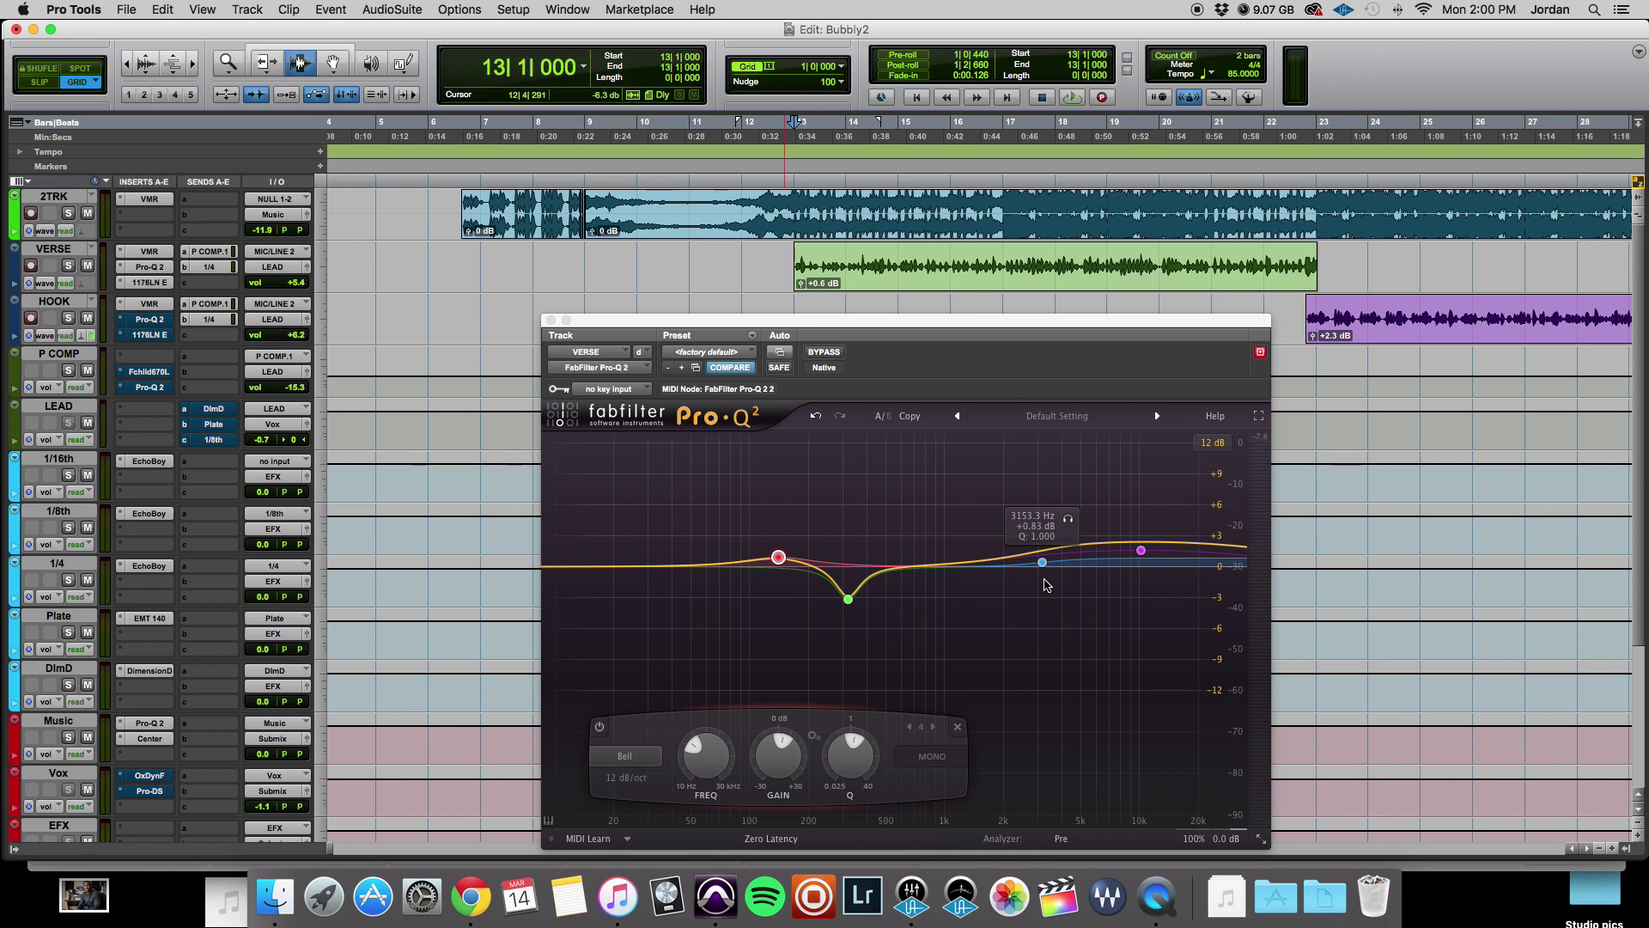
{"action": "left_click", "coordinate": [551, 320]}
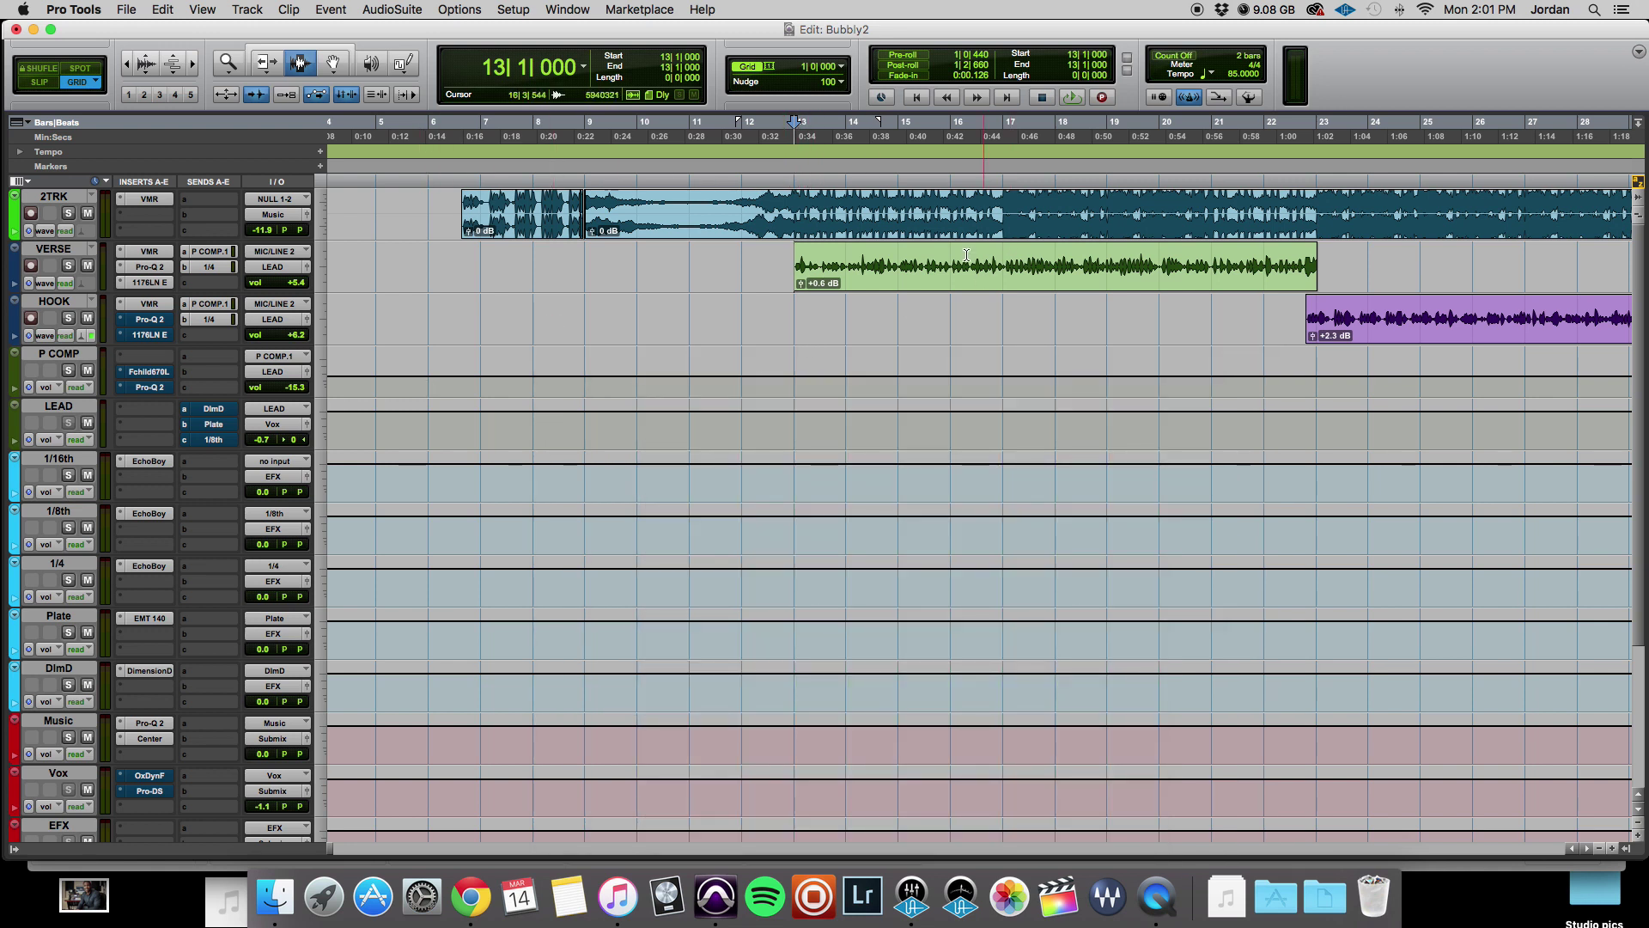
{"action": "mouse_move", "coordinate": [817, 318]}
{"action": "left_mouse_down"}
{"action": "mouse_move", "coordinate": [1264, 310]}
{"action": "mouse_move", "coordinate": [791, 314]}
{"action": "left_mouse_up"}
{"action": "left_click_drag", "start_coordinate": [796, 283], "coordinate": [826, 284]}
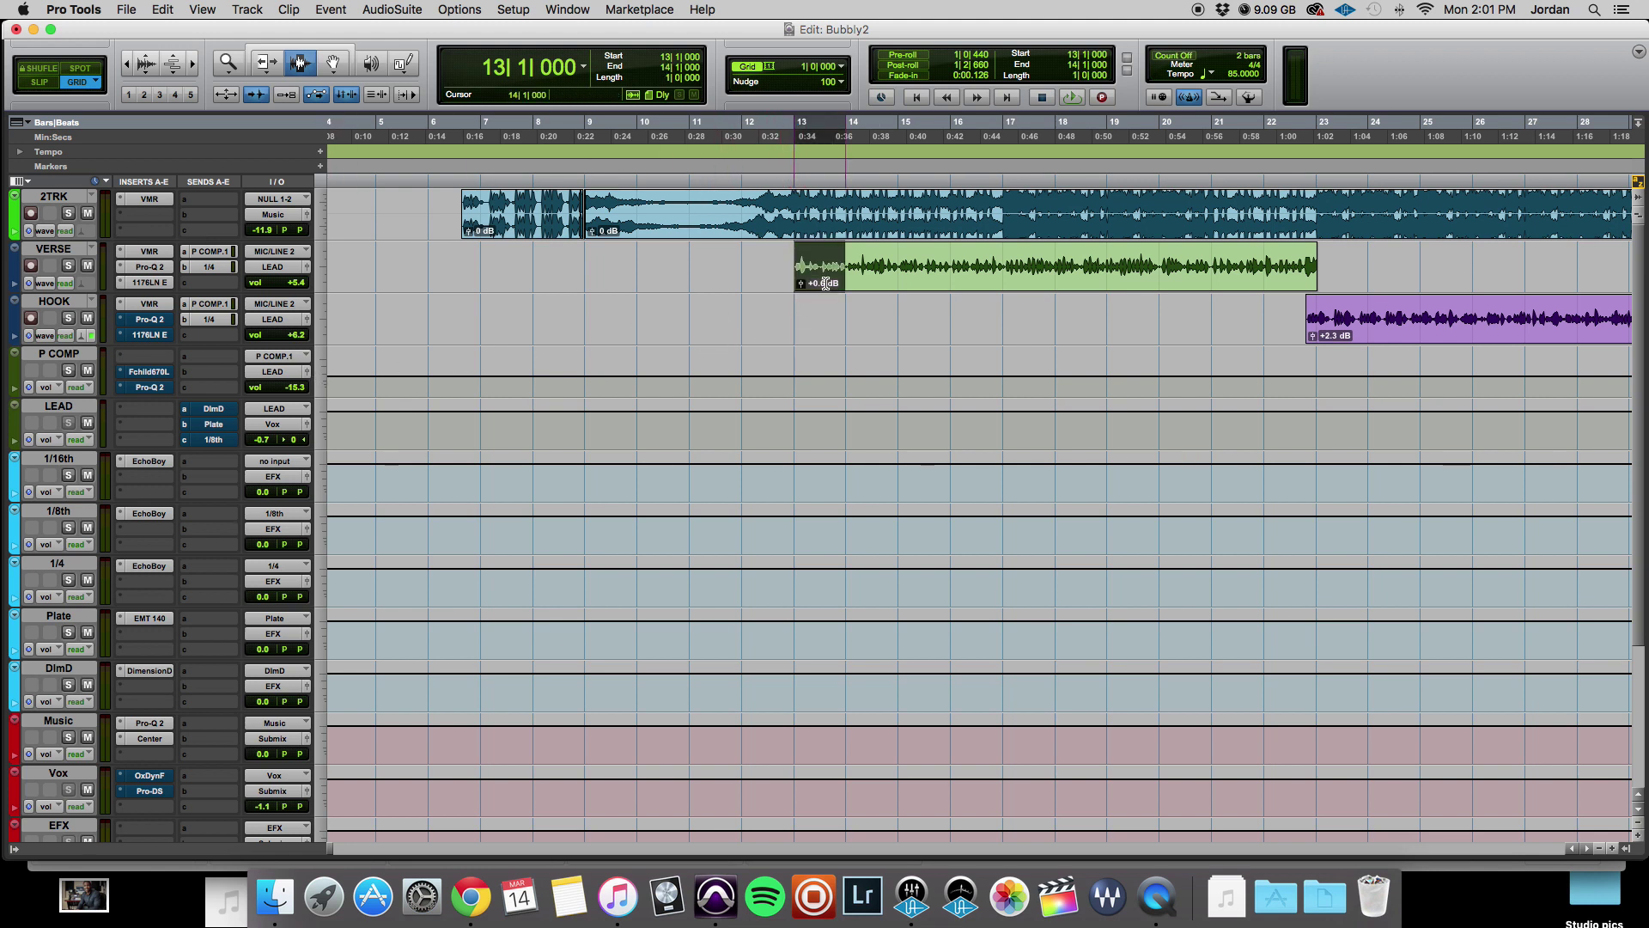
{"action": "left_click", "coordinate": [799, 315]}
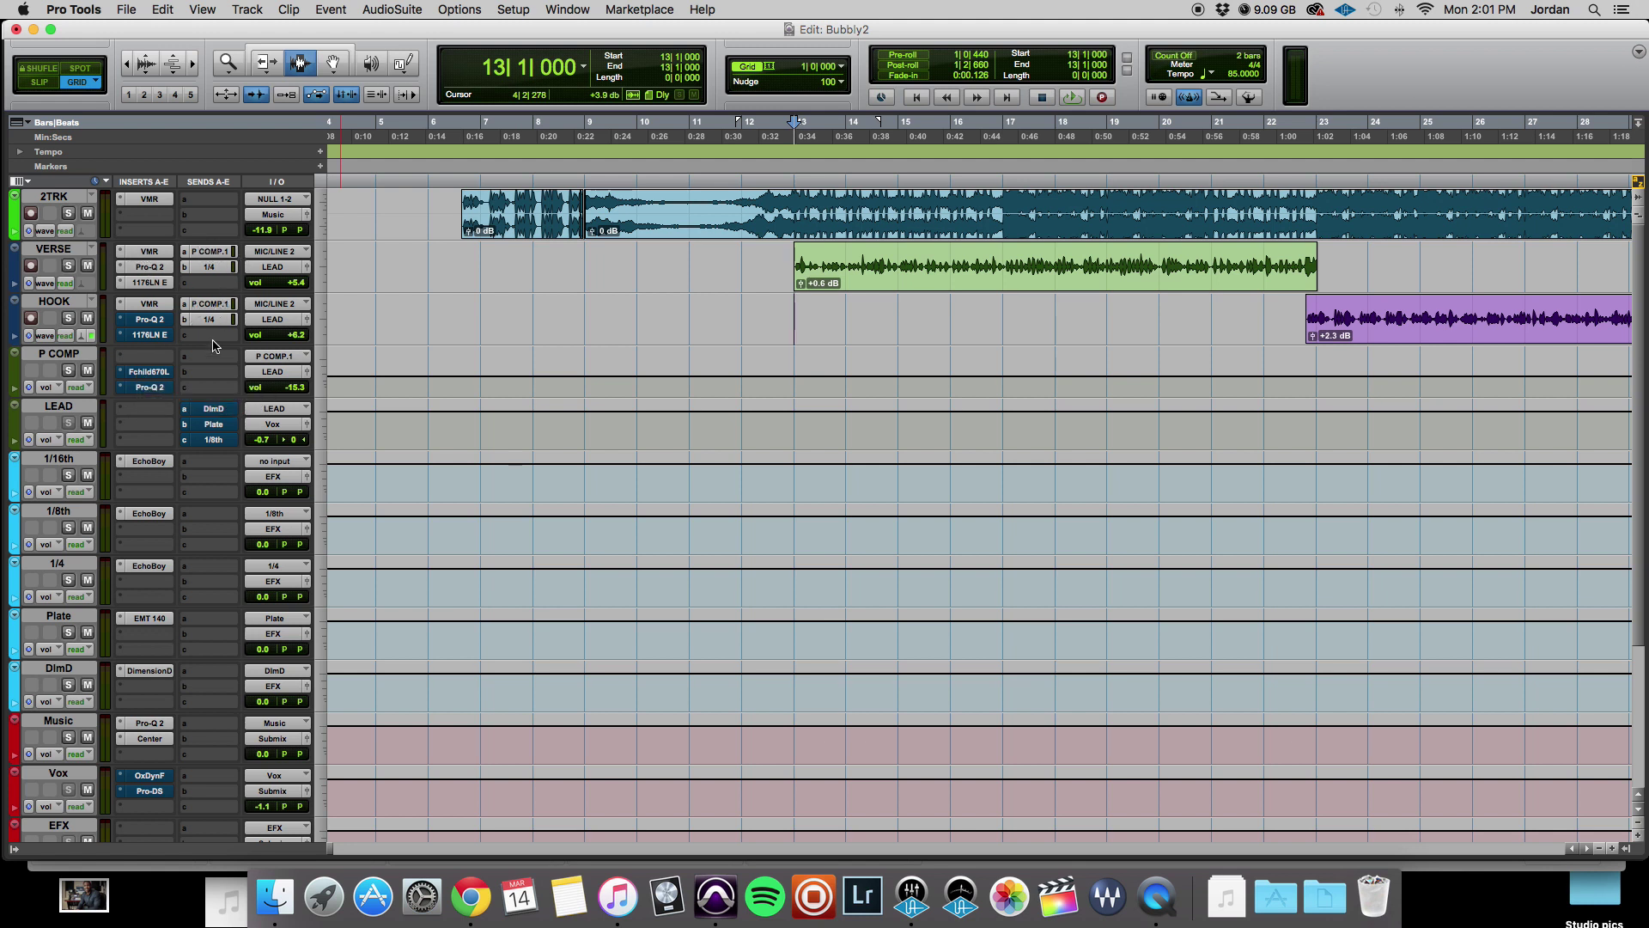
{"action": "double_click", "coordinate": [39, 357]}
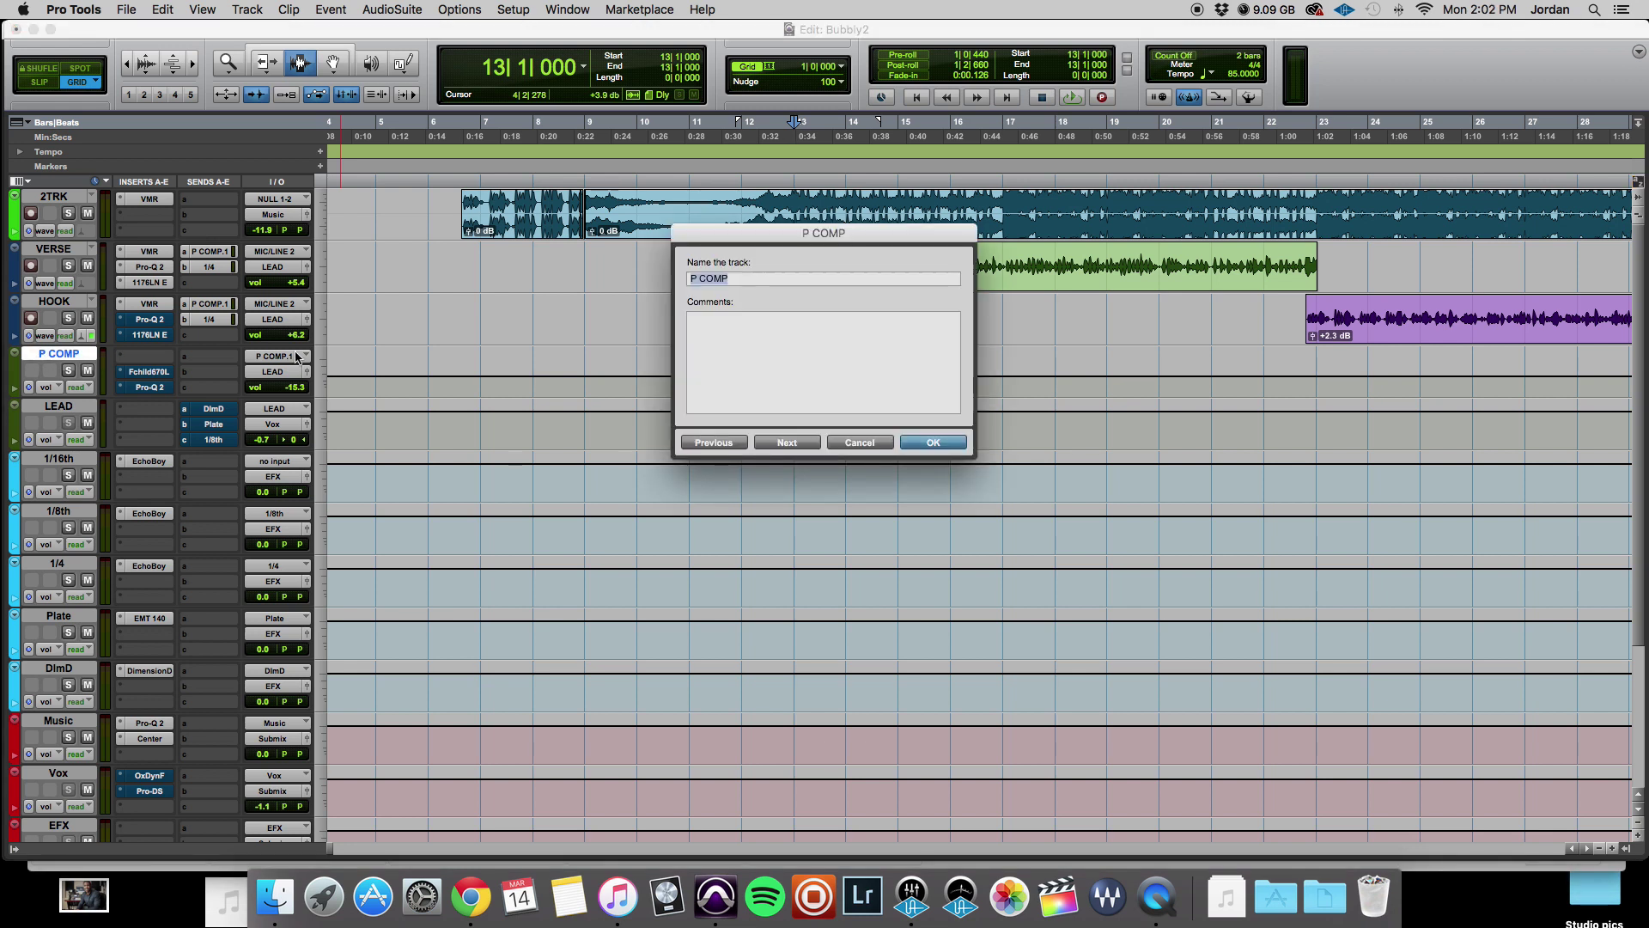
{"action": "left_click", "coordinate": [856, 443]}
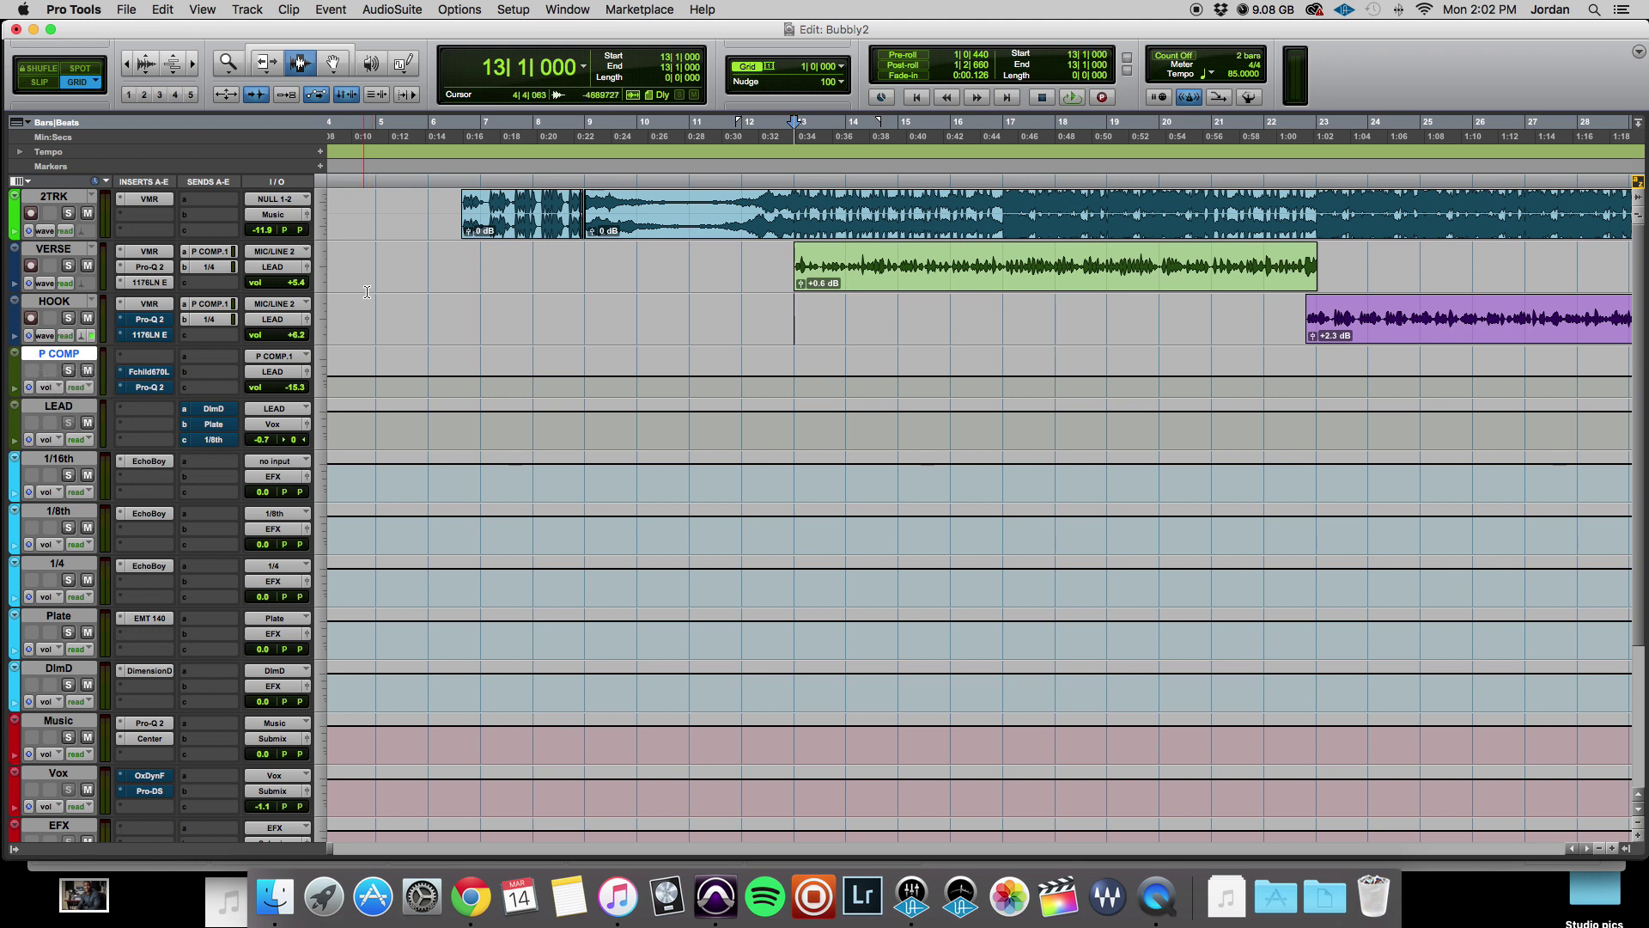
Solo the P COMP track, select the VERSE clip from bar 17 to bar 20, and play it briefly
{"action": "left_click", "coordinate": [69, 372]}
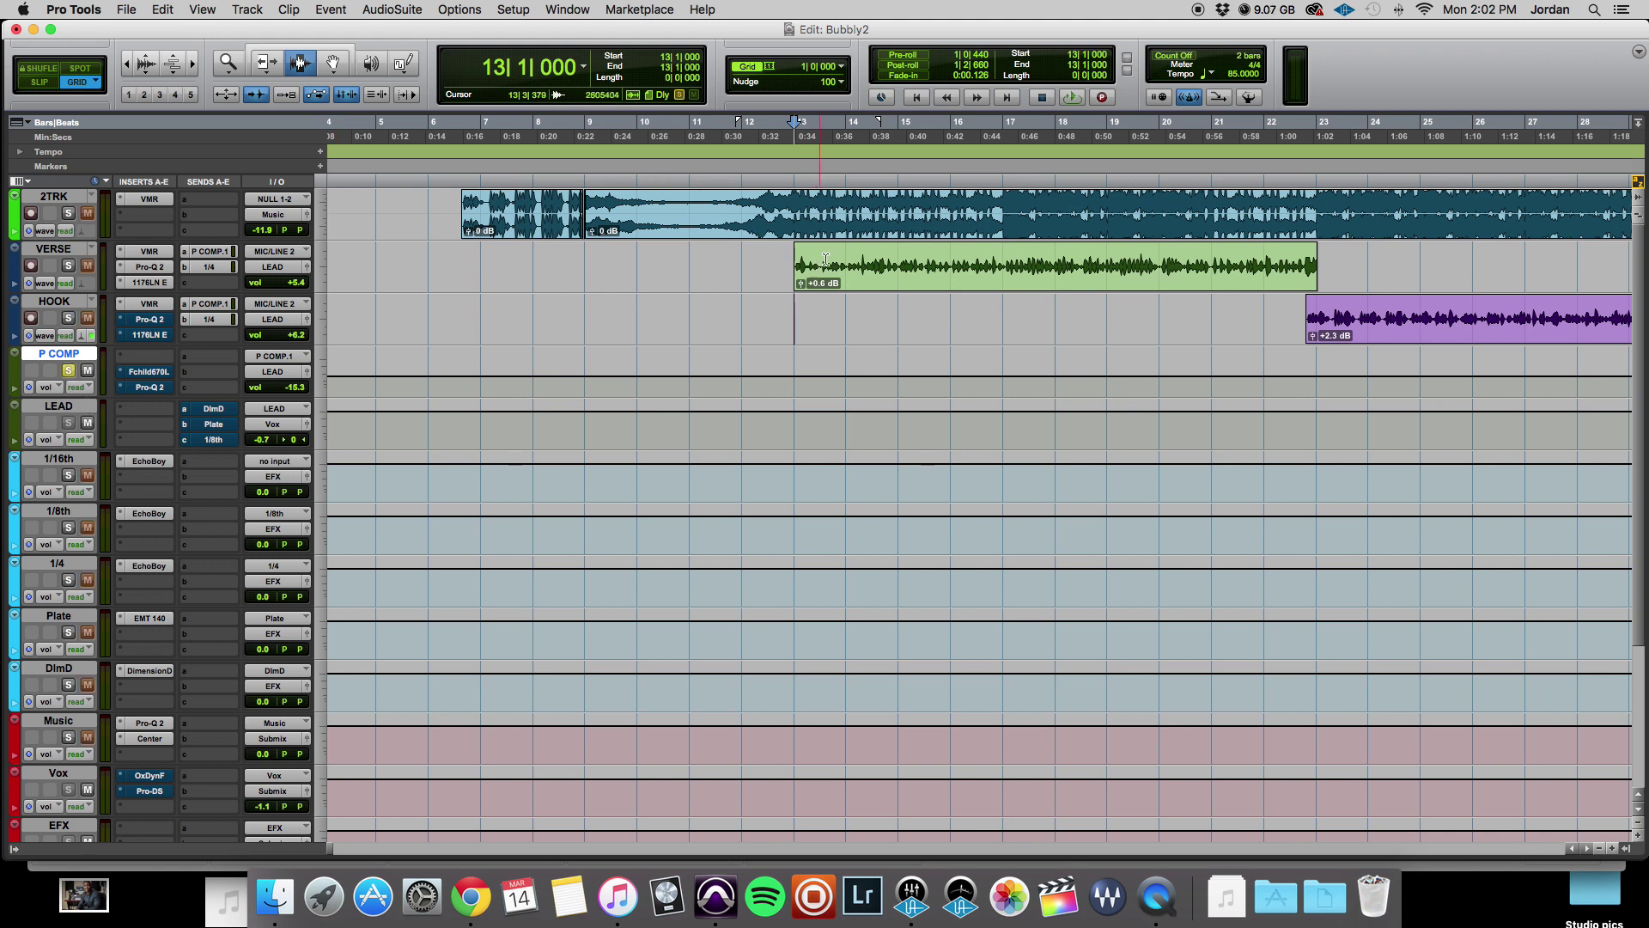
{"action": "left_click_drag", "start_coordinate": [1005, 273], "coordinate": [1184, 275]}
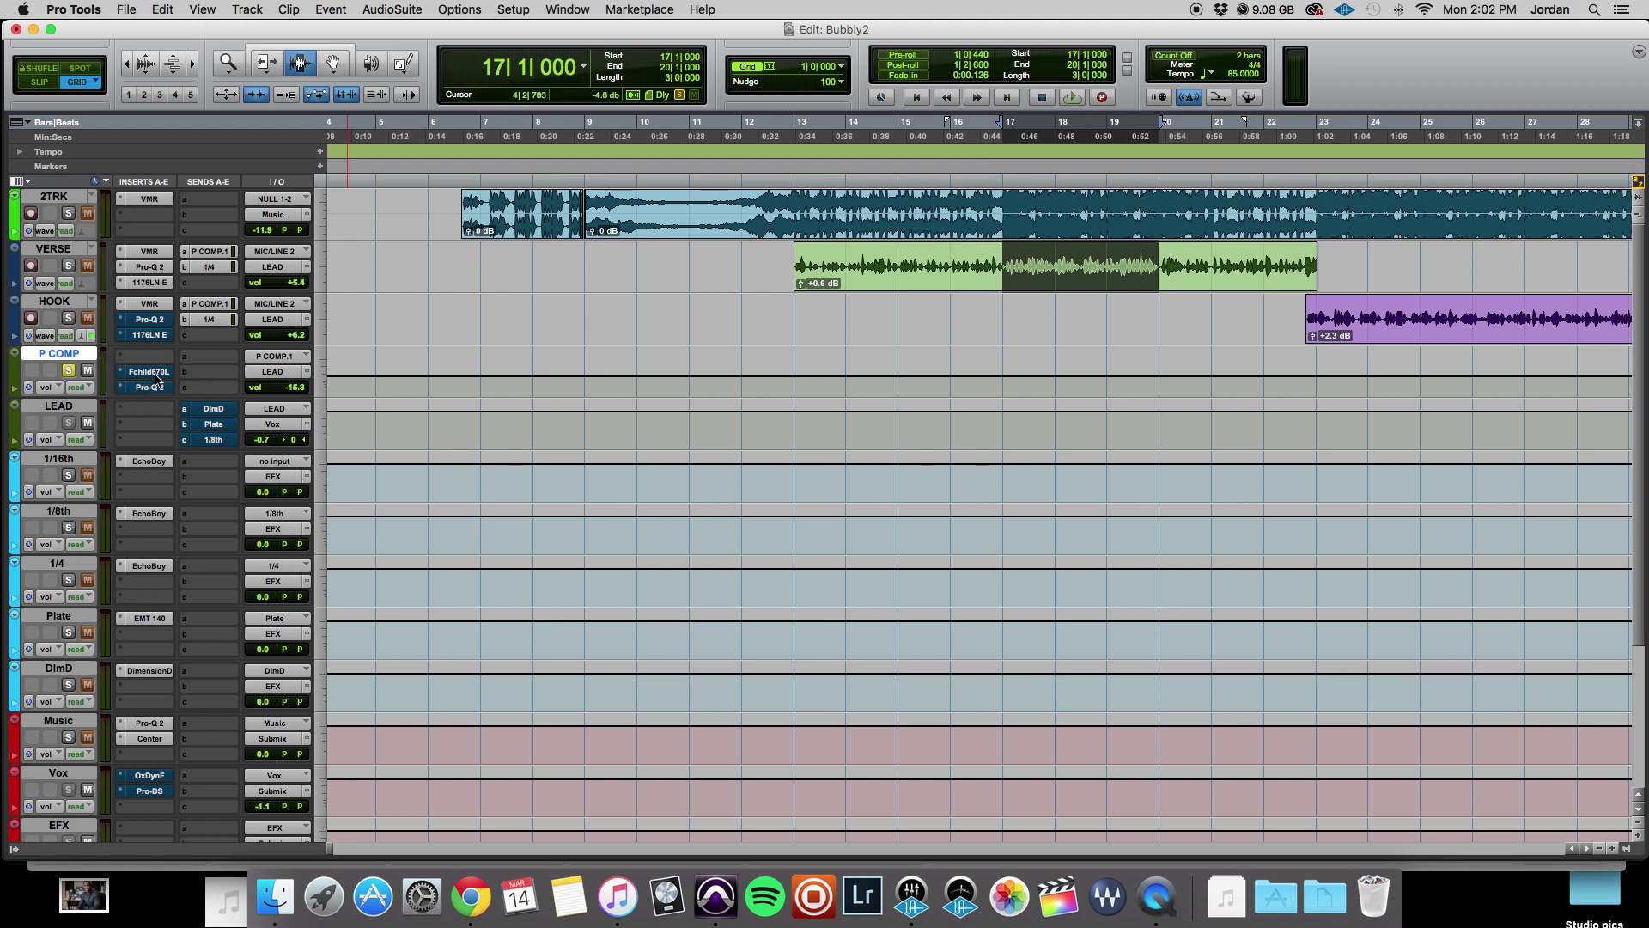
{"action": "key", "text": "space"}
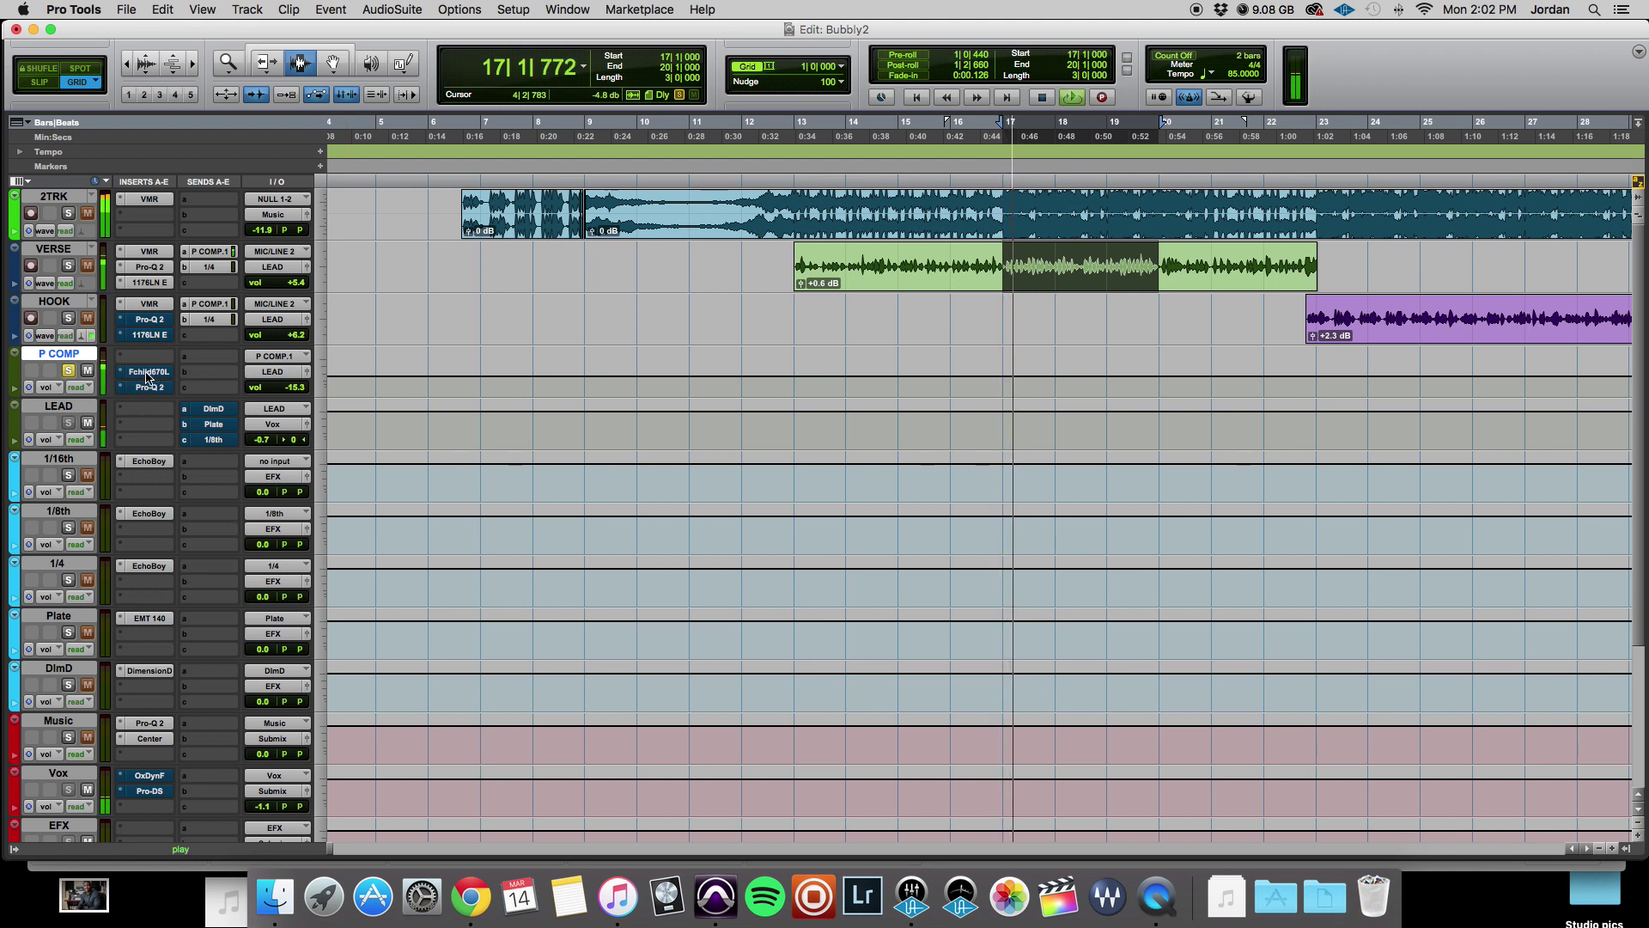
{"action": "key", "text": "space"}
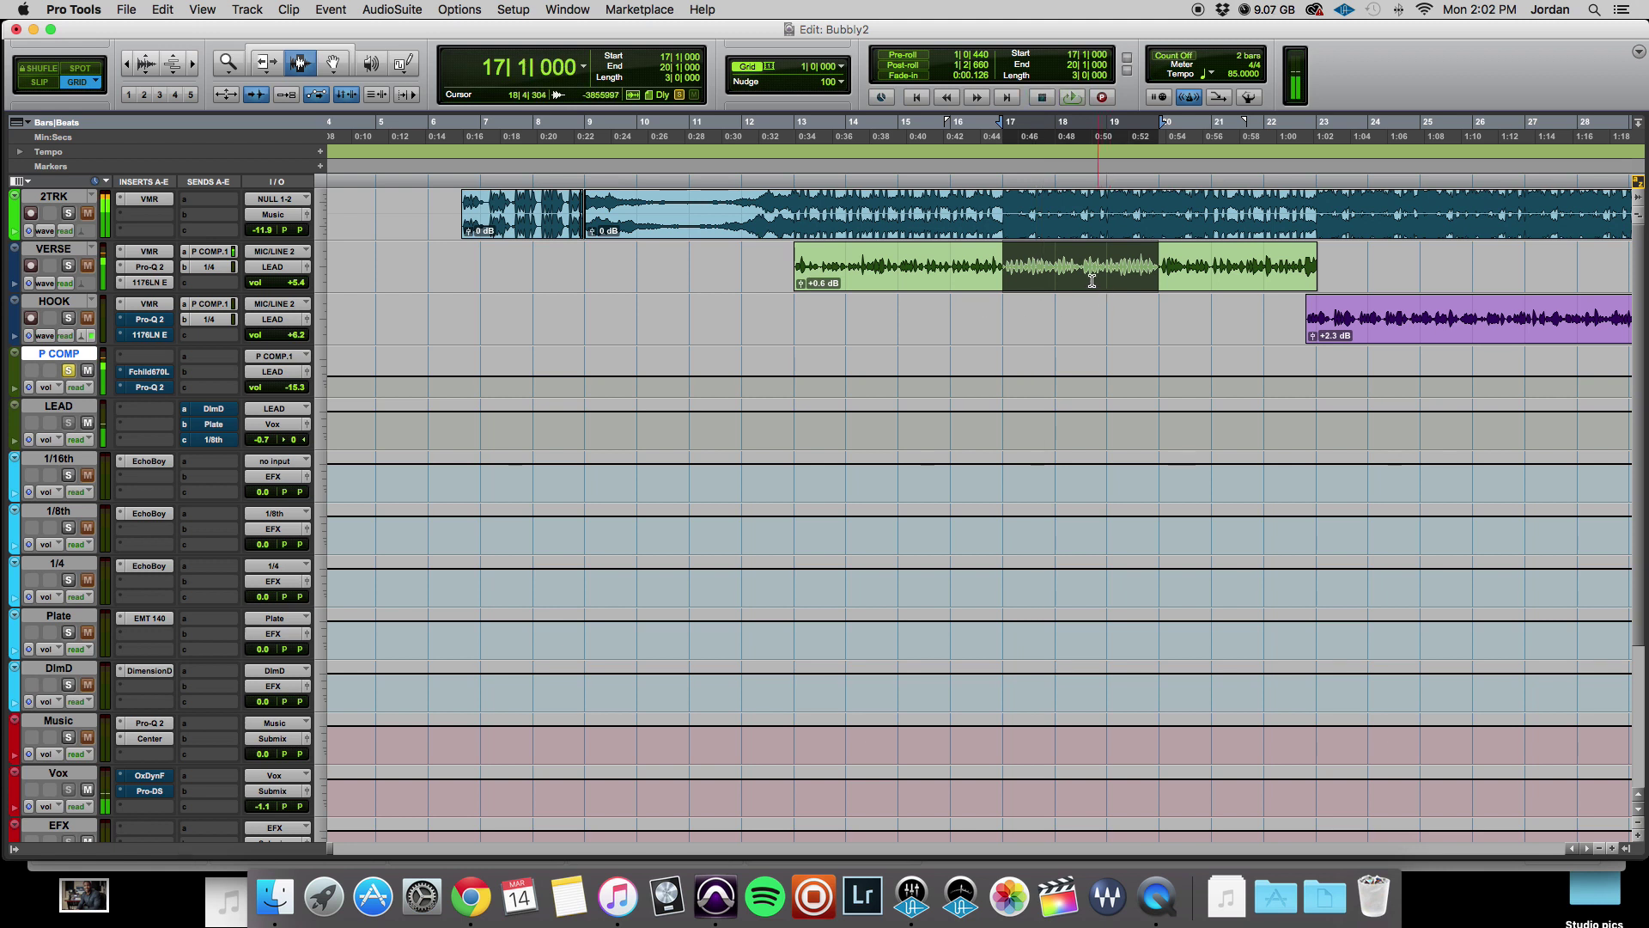
Select the VERSE clip from bar 18 to bar 21 and play it with the P COMP Fairchild 670 open and still bypassed
{"action": "left_click_drag", "start_coordinate": [1056, 275], "coordinate": [1193, 275]}
{"action": "key", "text": "space"}
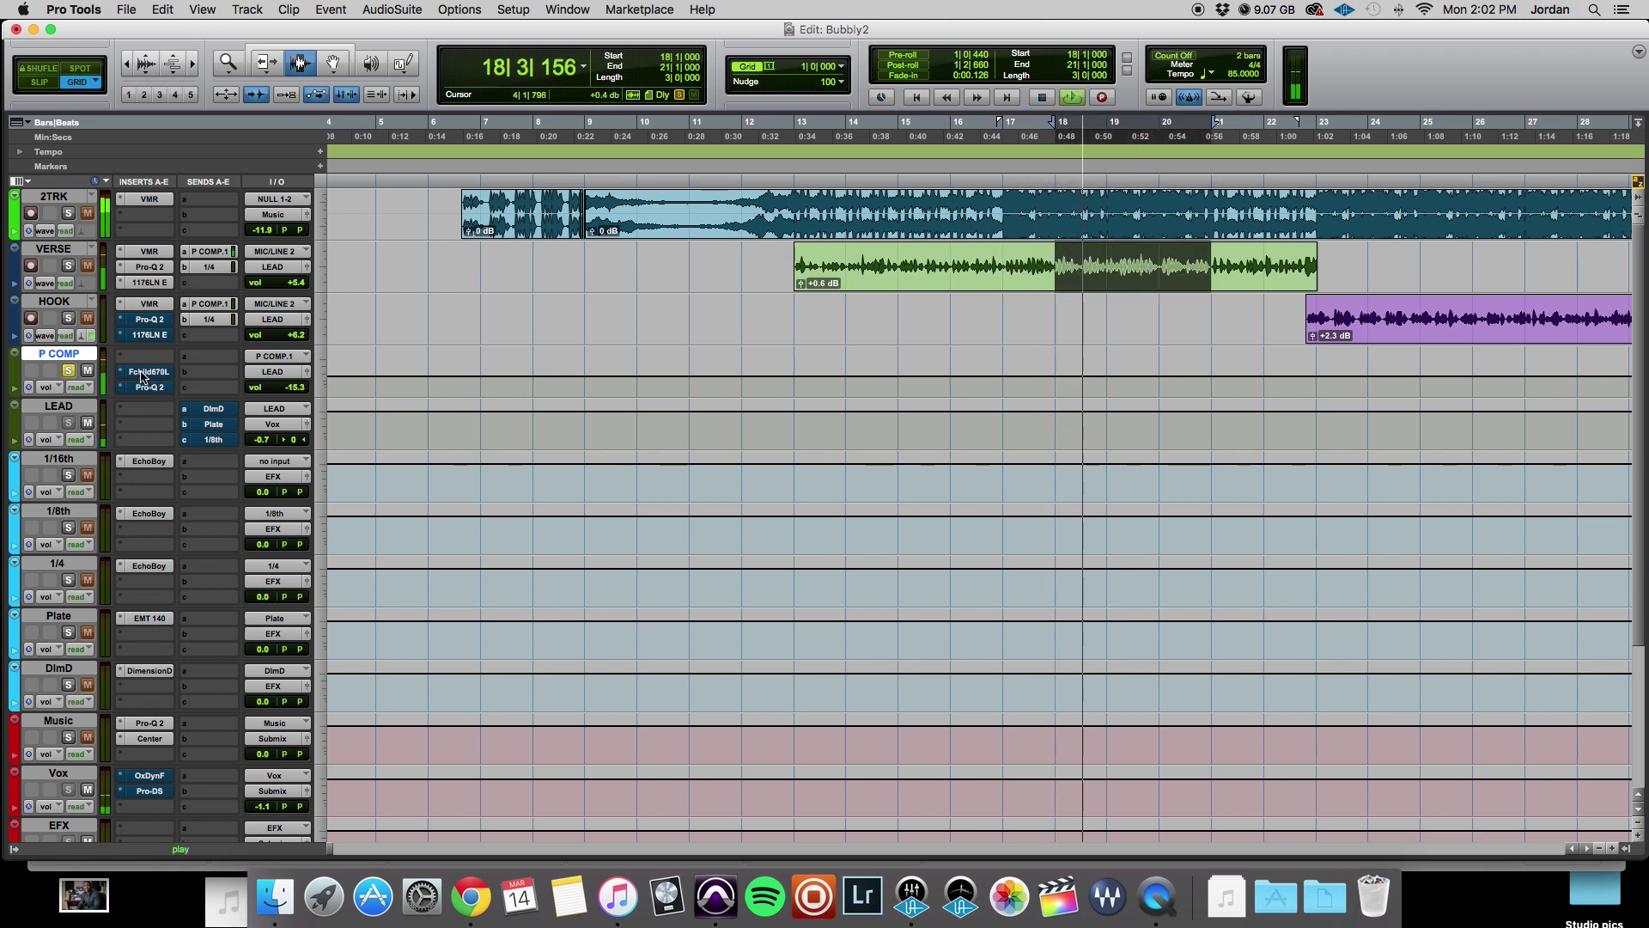
{"action": "left_click", "coordinate": [143, 375]}
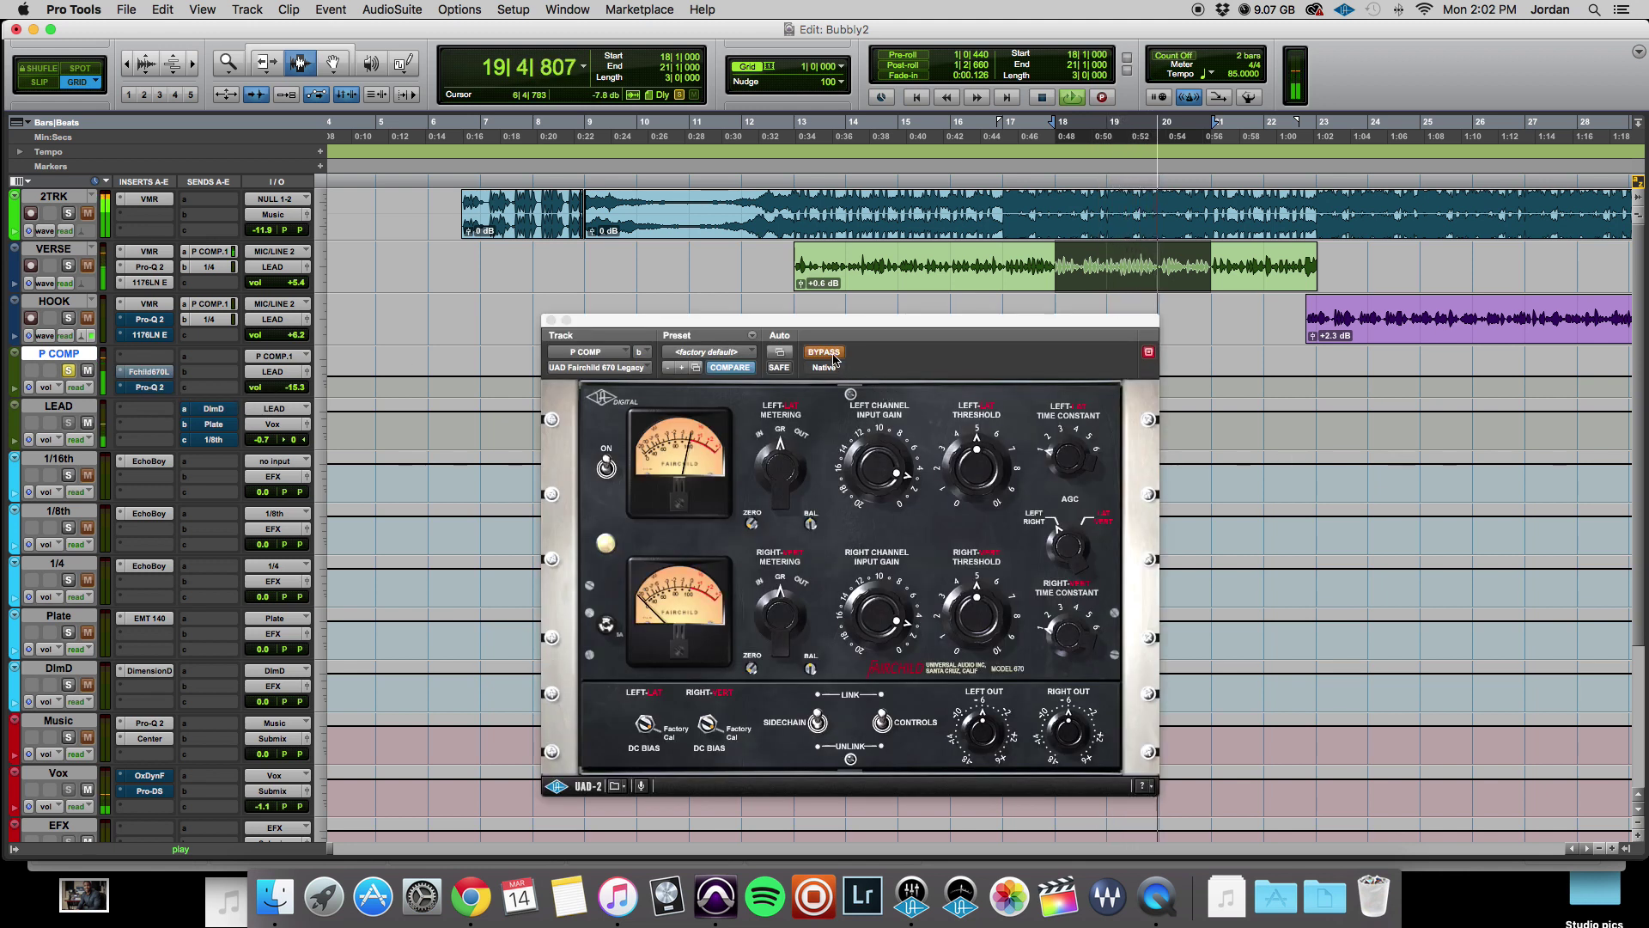
{"action": "key", "text": "space"}
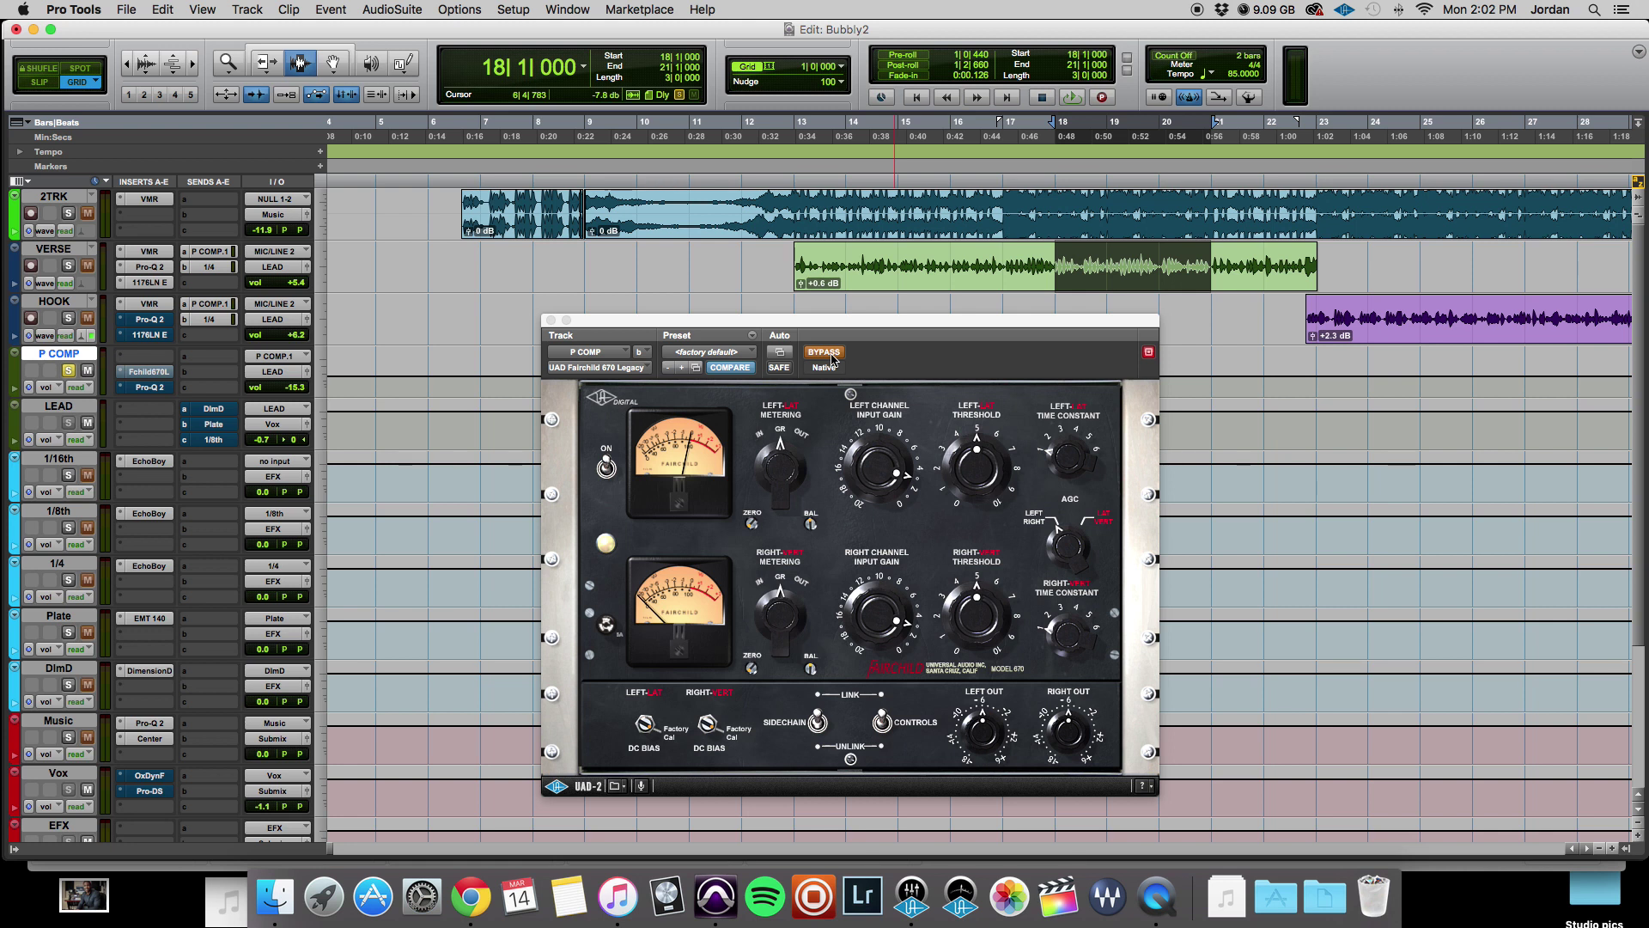
Activate the P COMP Fairchild 670 and compare it active and bypassed during playback from bar 18, leaving the compressor on
{"action": "left_click", "coordinate": [830, 356]}
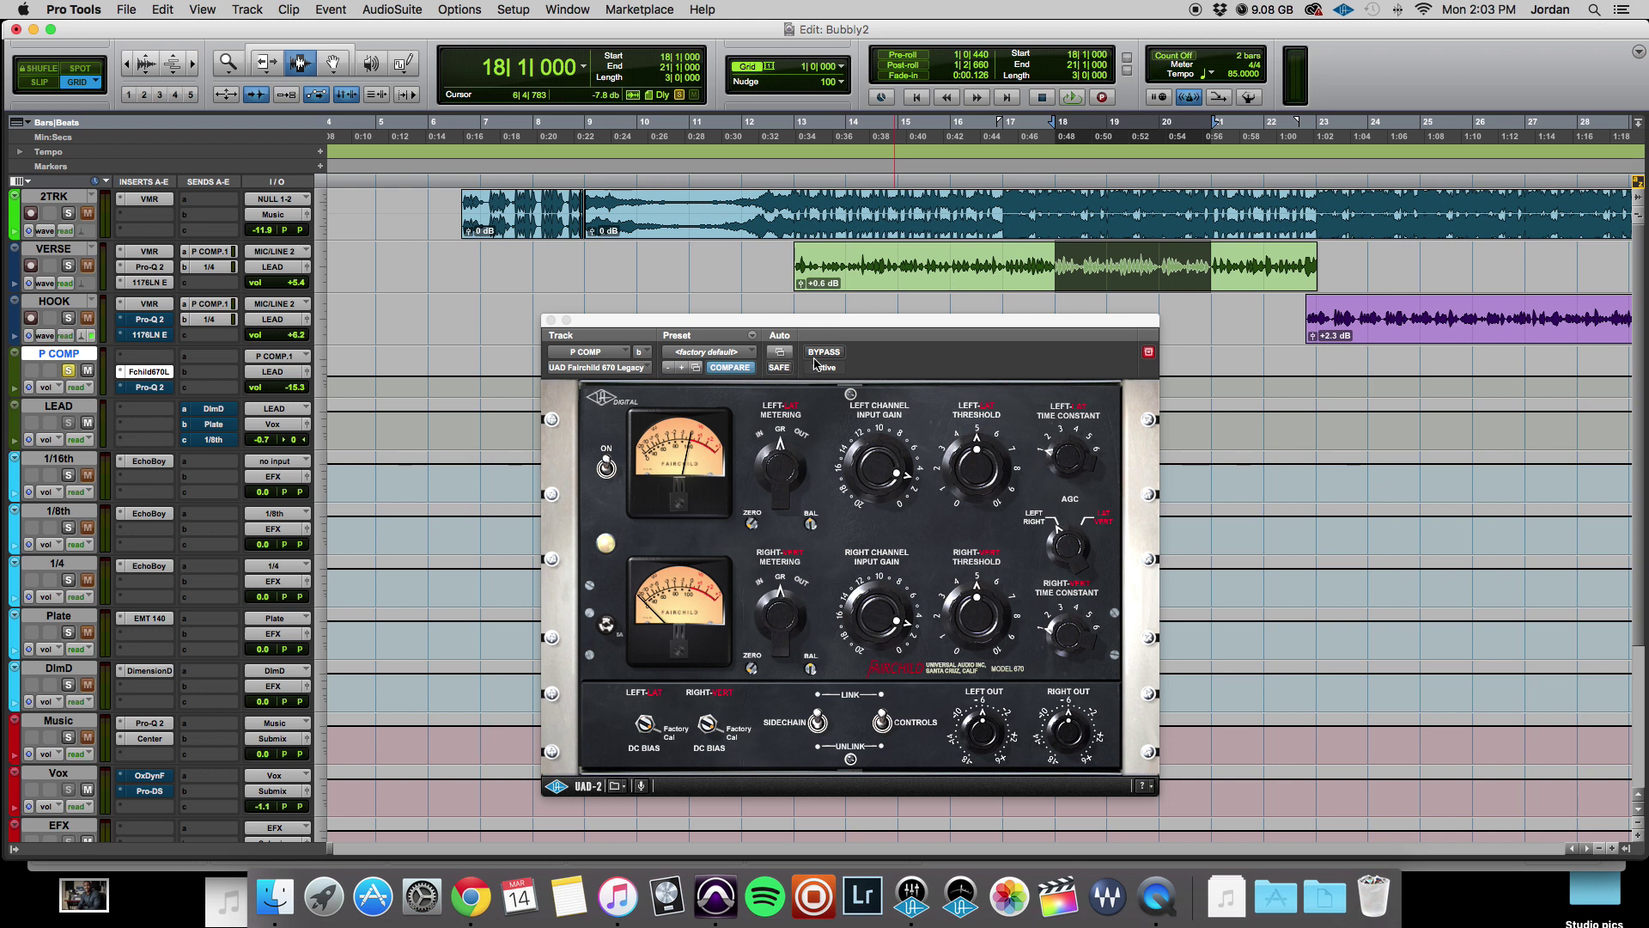
{"action": "key", "text": "space"}
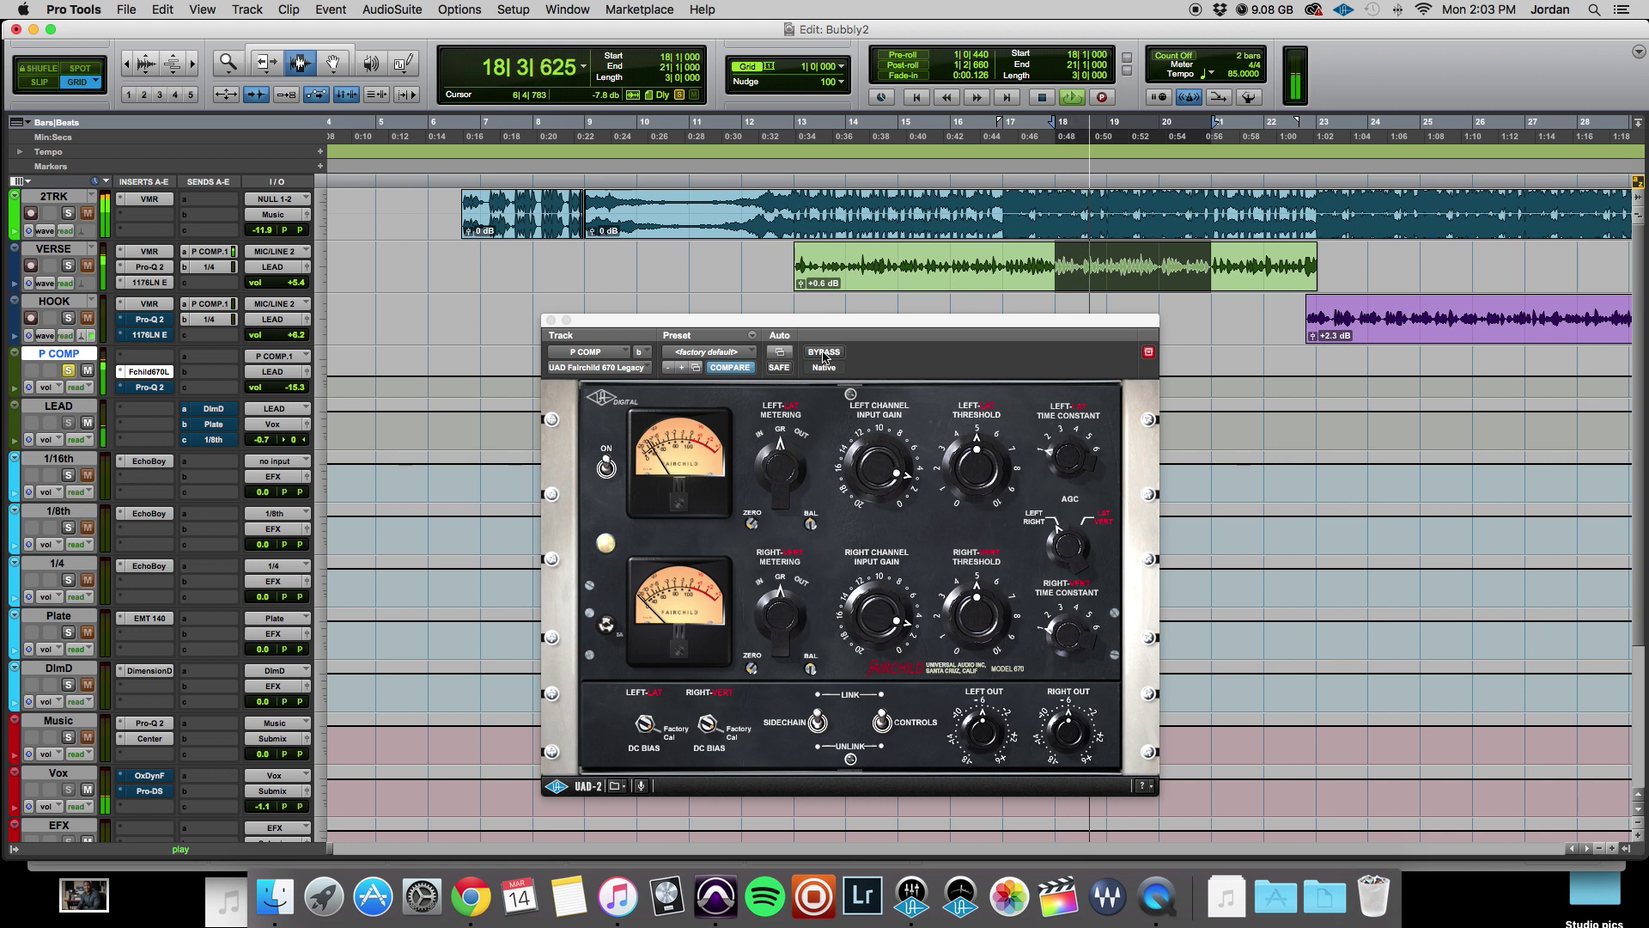
{"action": "left_click", "coordinate": [823, 352]}
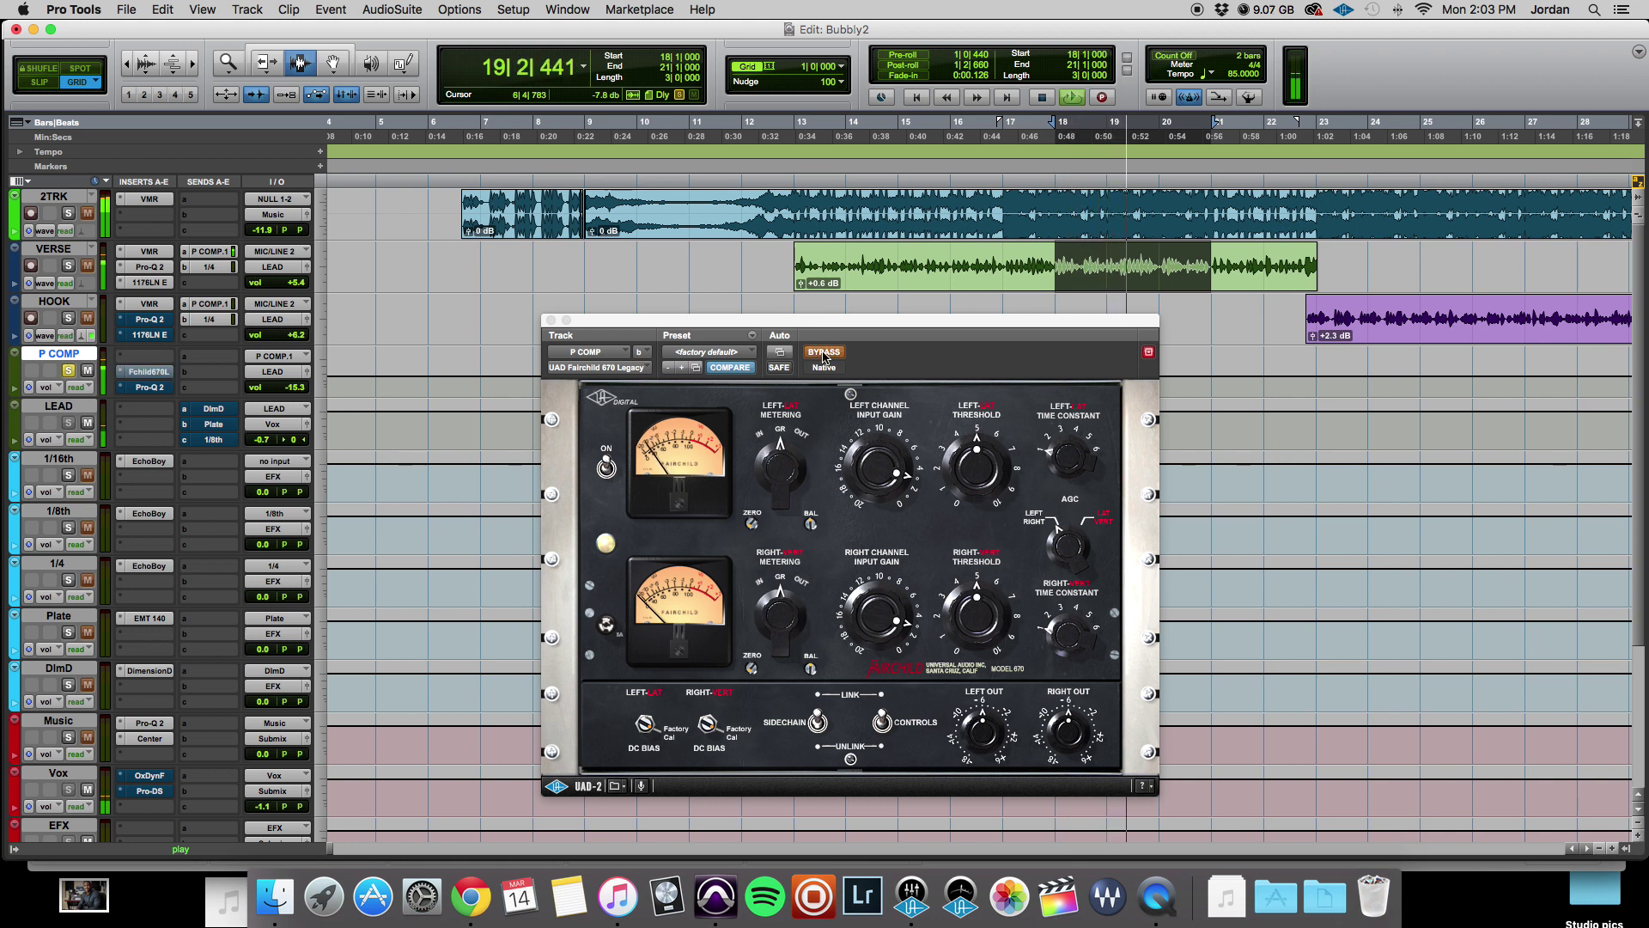
{"action": "left_click", "coordinate": [823, 352]}
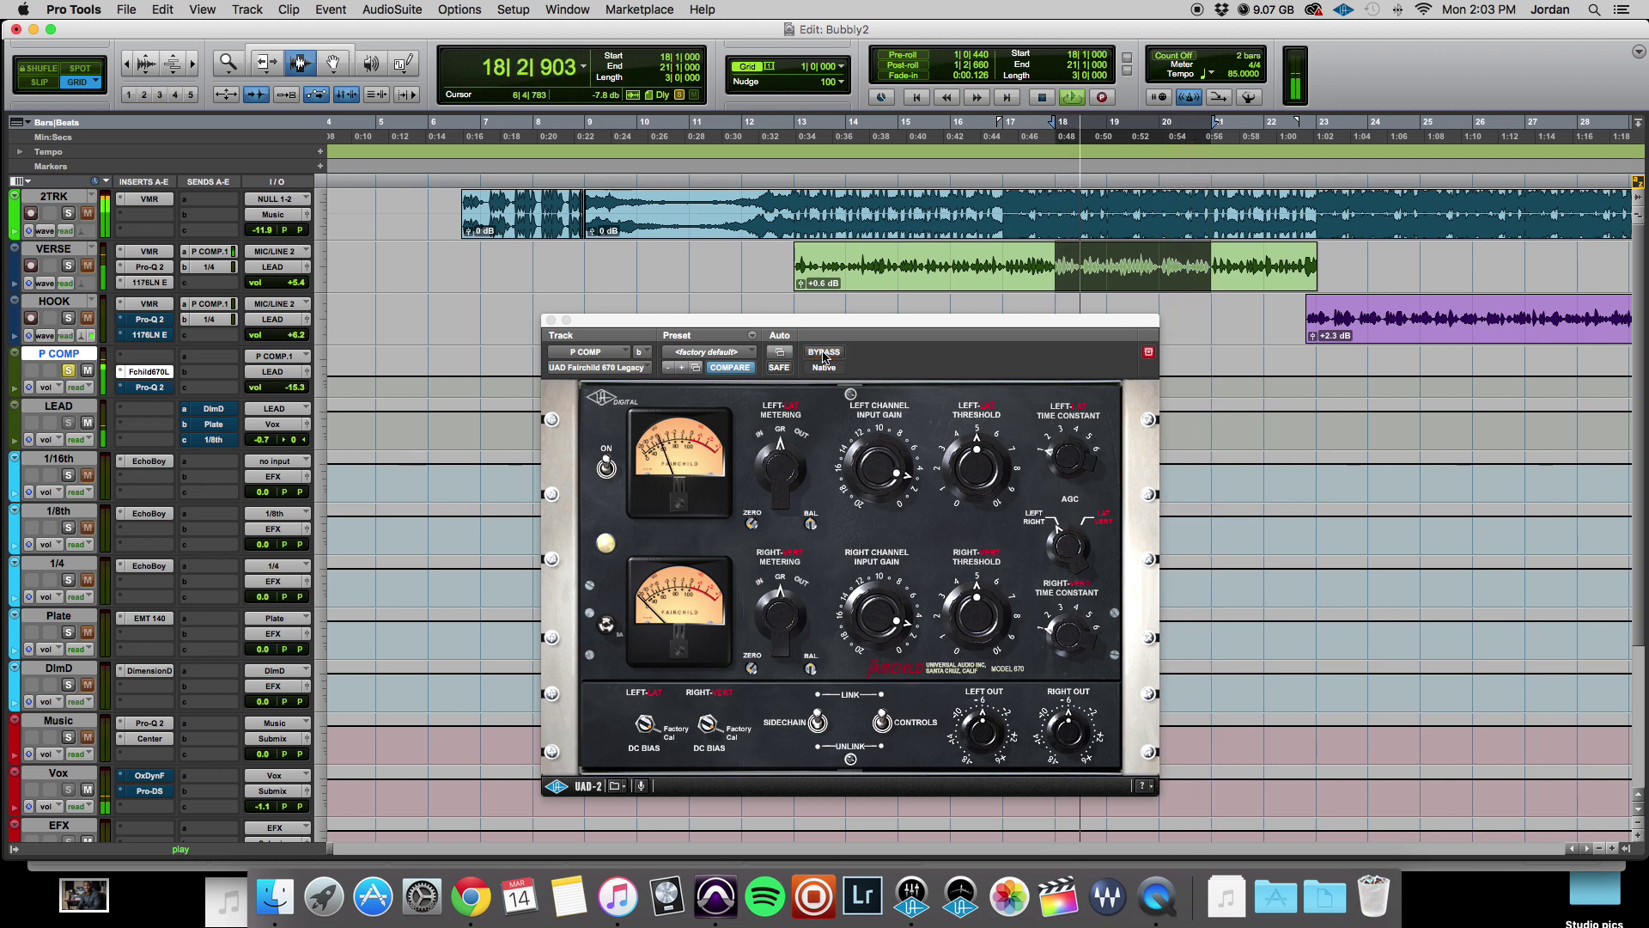
{"action": "key", "text": "space"}
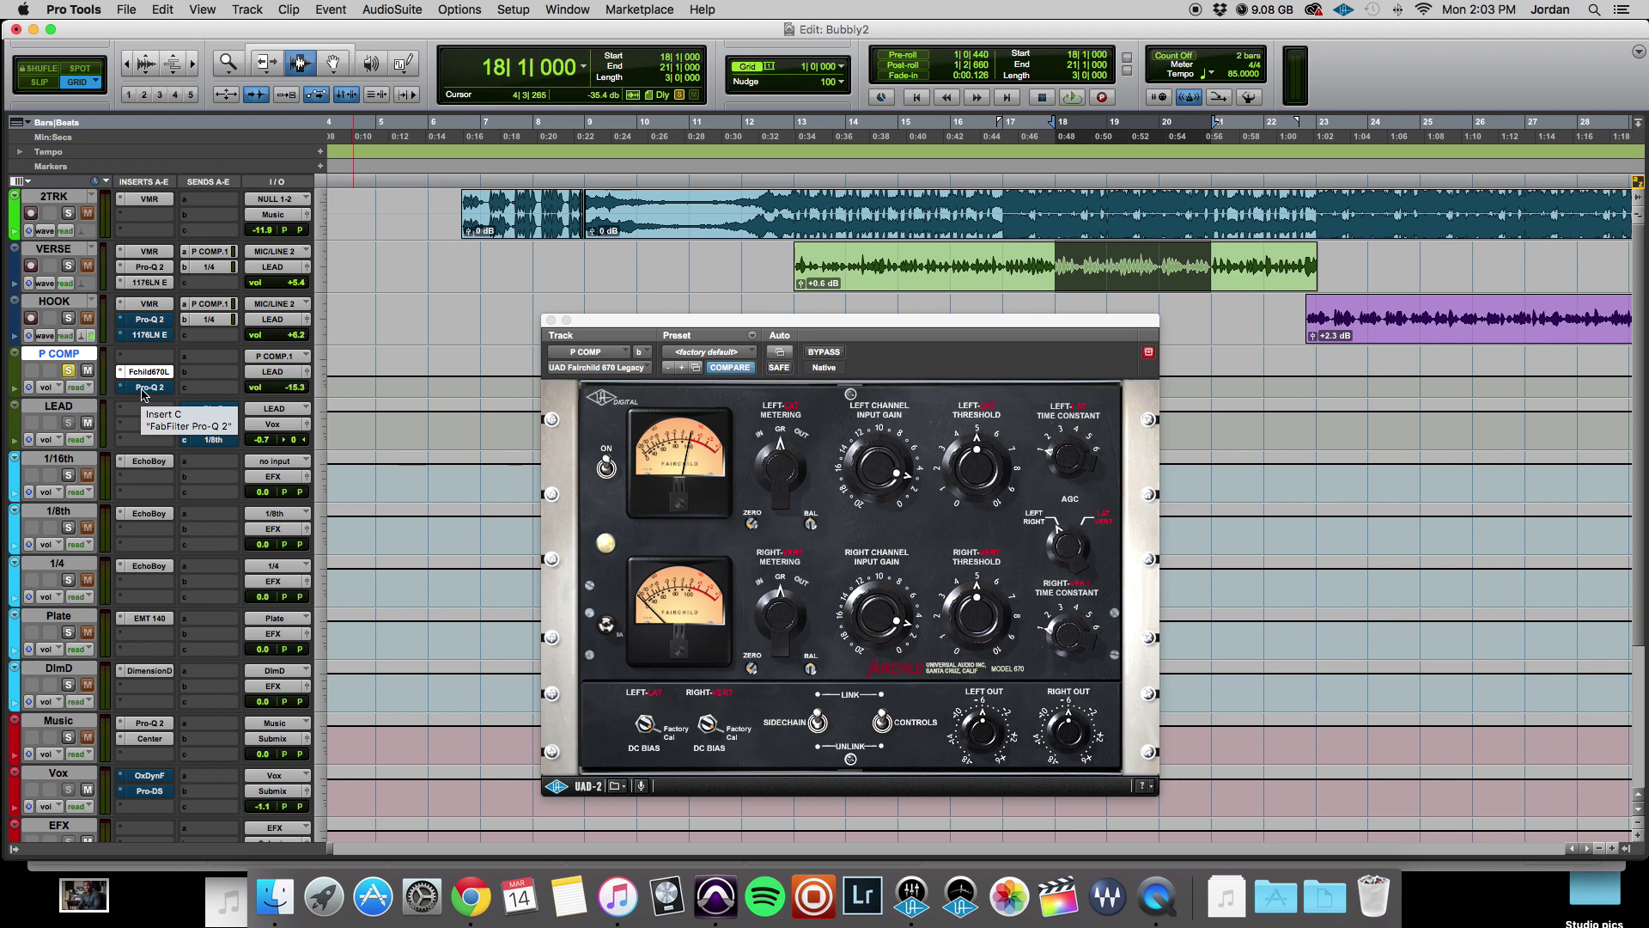
Open the Pro-Q 2 on P COMP and take it out of bypass
{"action": "left_click", "coordinate": [147, 386]}
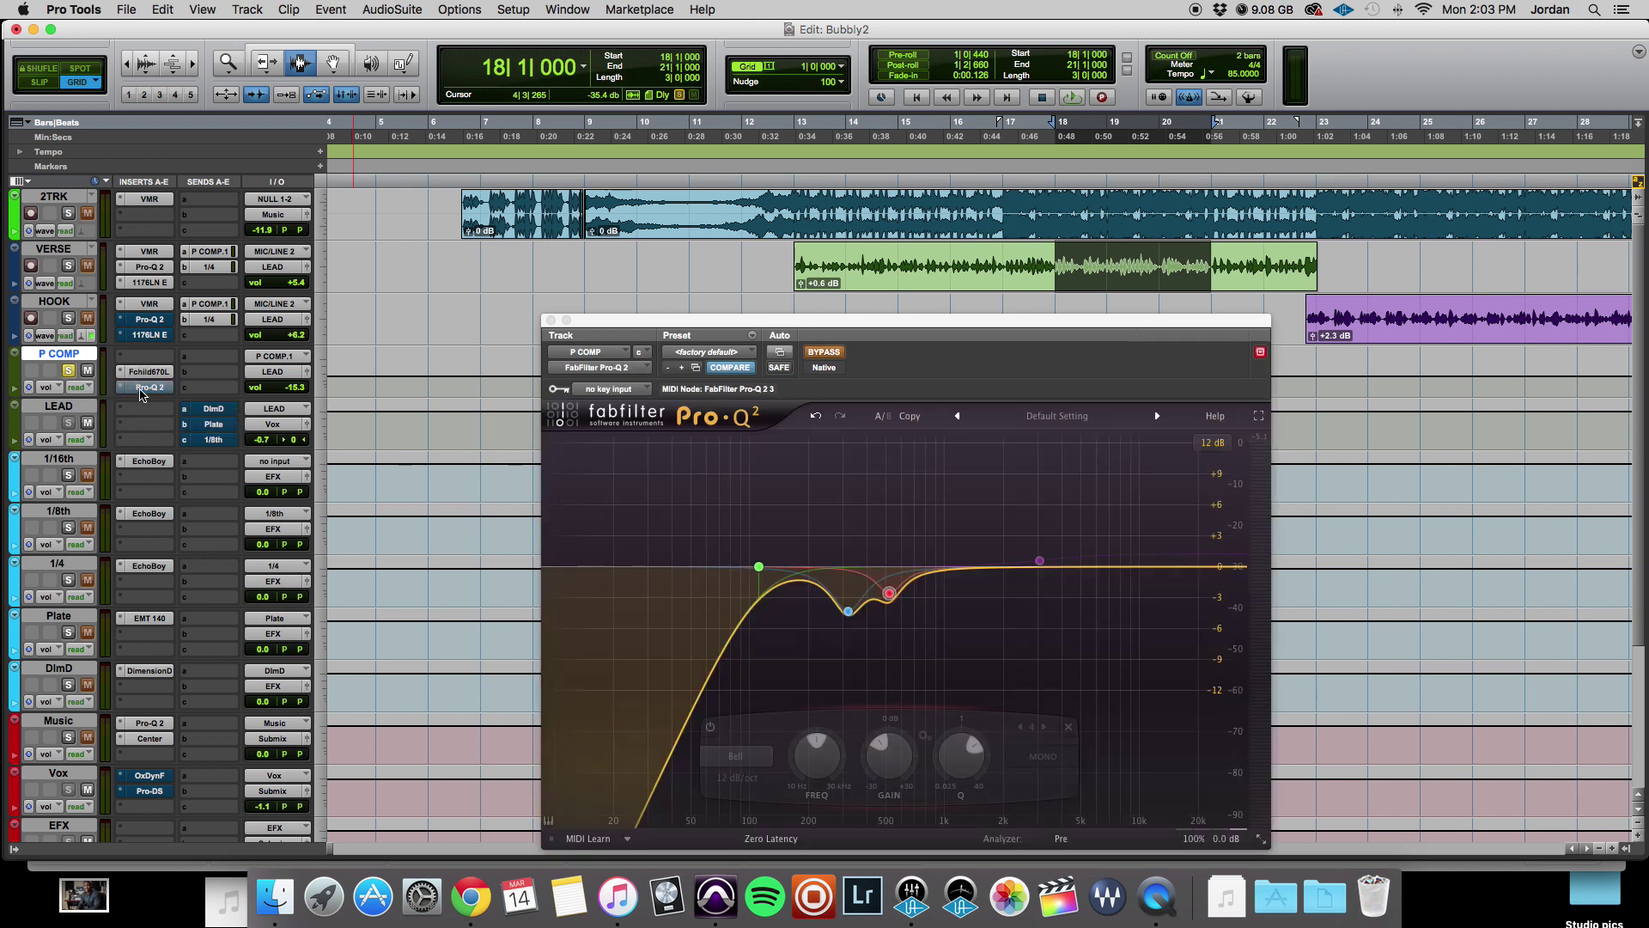
{"action": "left_click", "coordinate": [822, 353]}
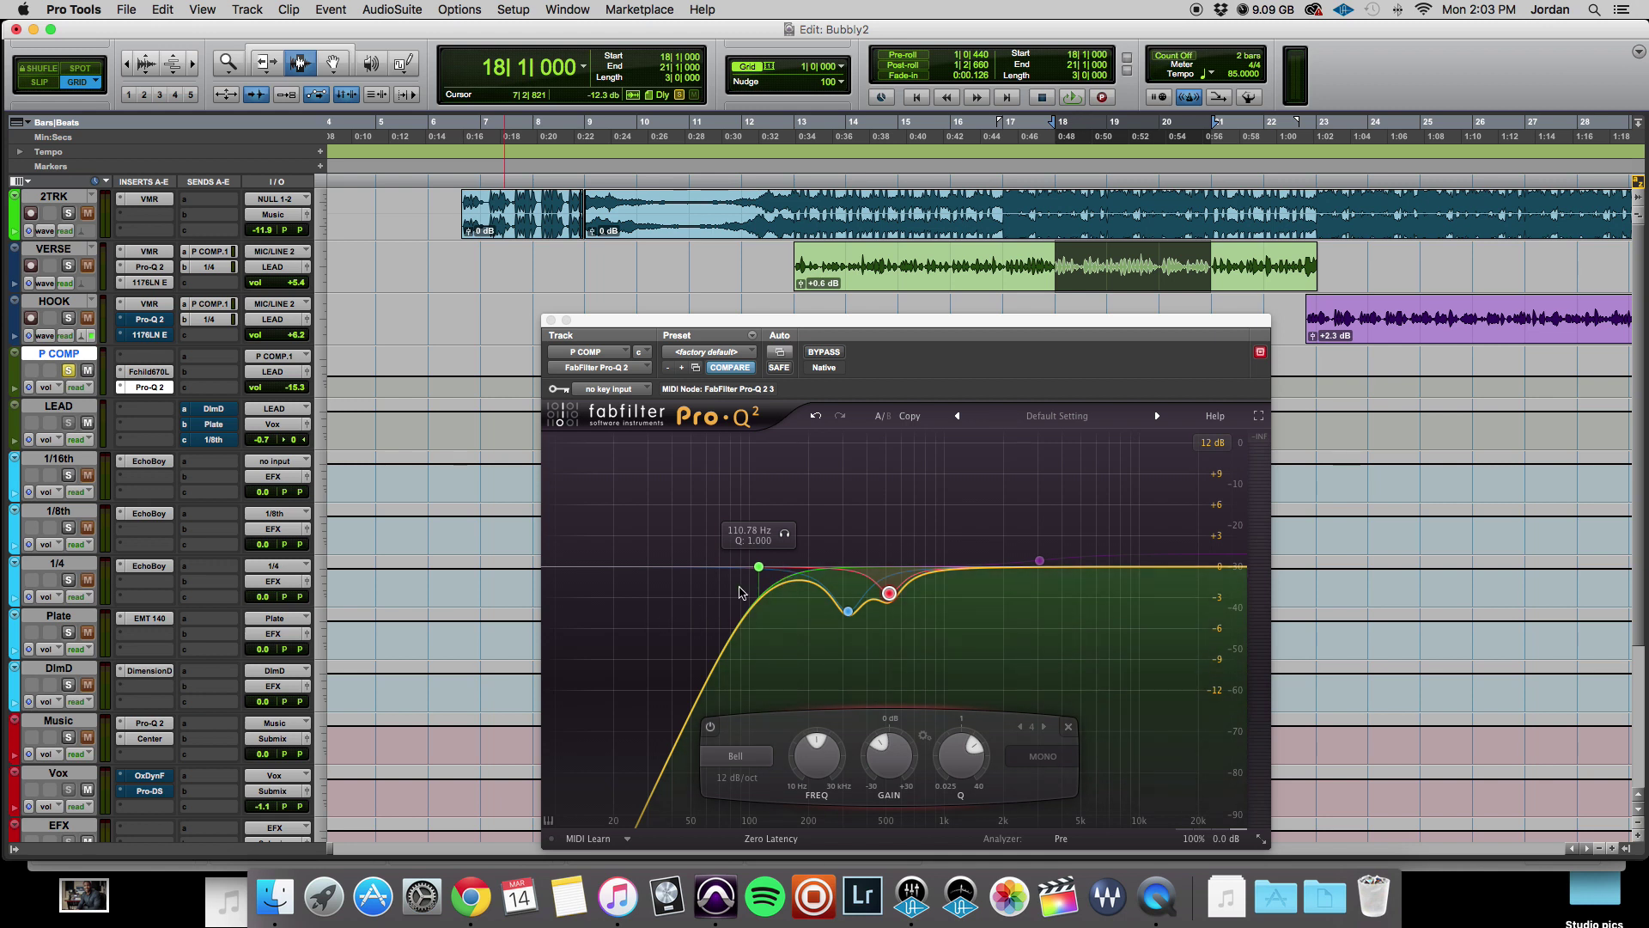
Select the LEAD and P COMP tracks in turn and review their routing and levels, leaving P COMP selected
{"action": "left_click", "coordinate": [60, 407]}
{"action": "left_click", "coordinate": [60, 355]}
{"action": "left_click", "coordinate": [70, 411]}
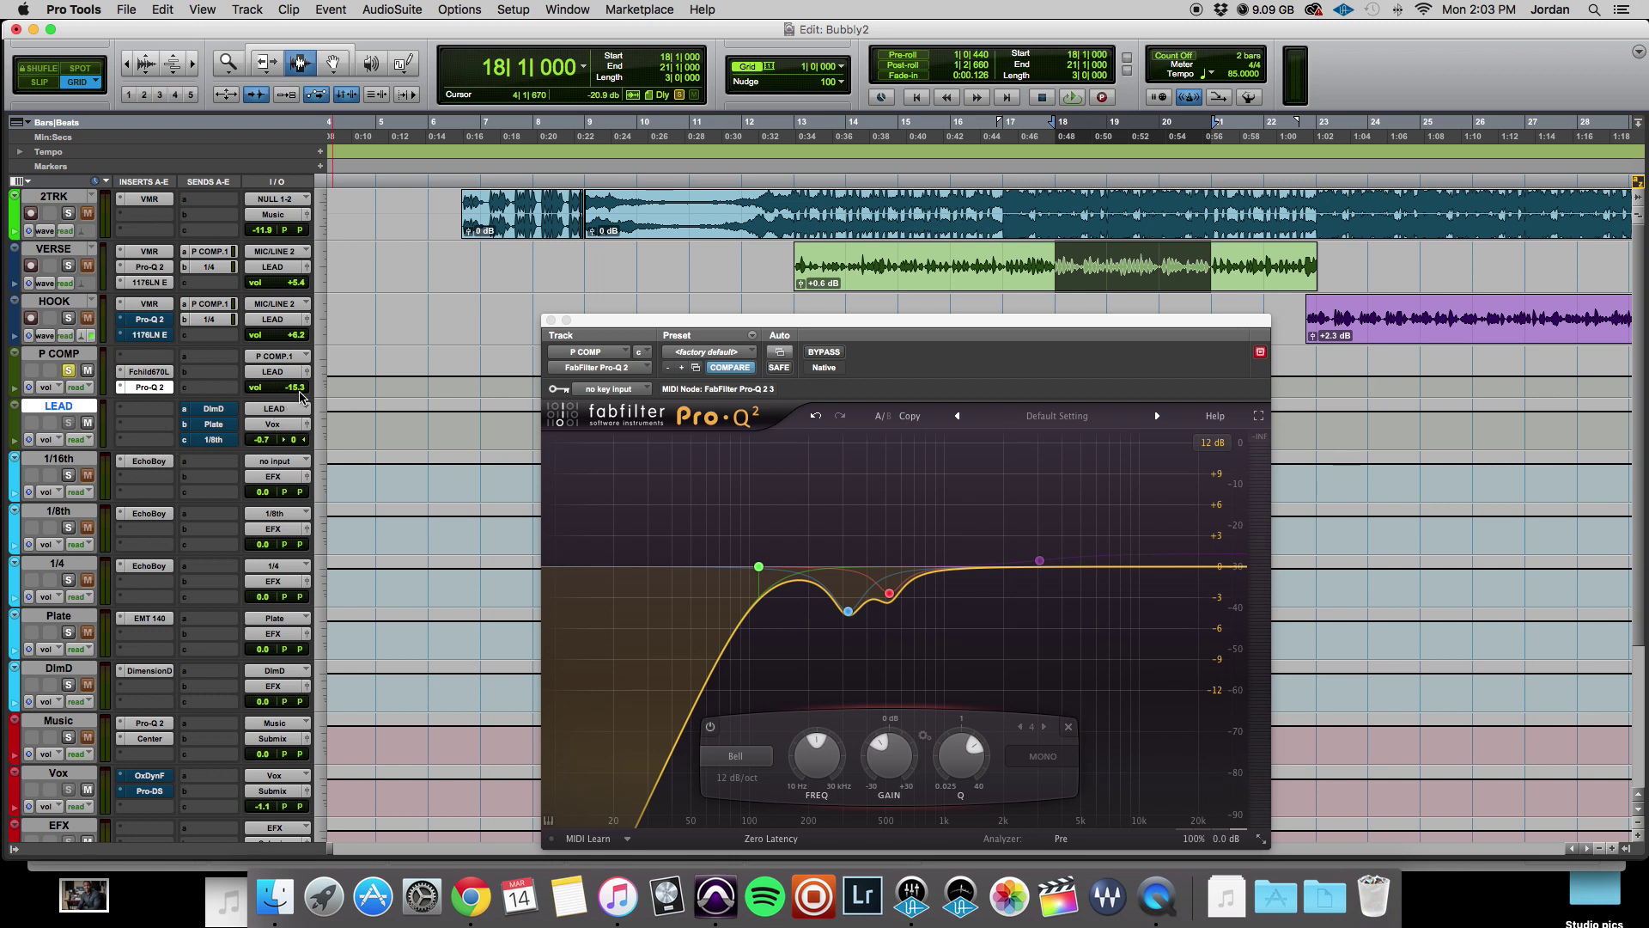
{"action": "left_click", "coordinate": [54, 355]}
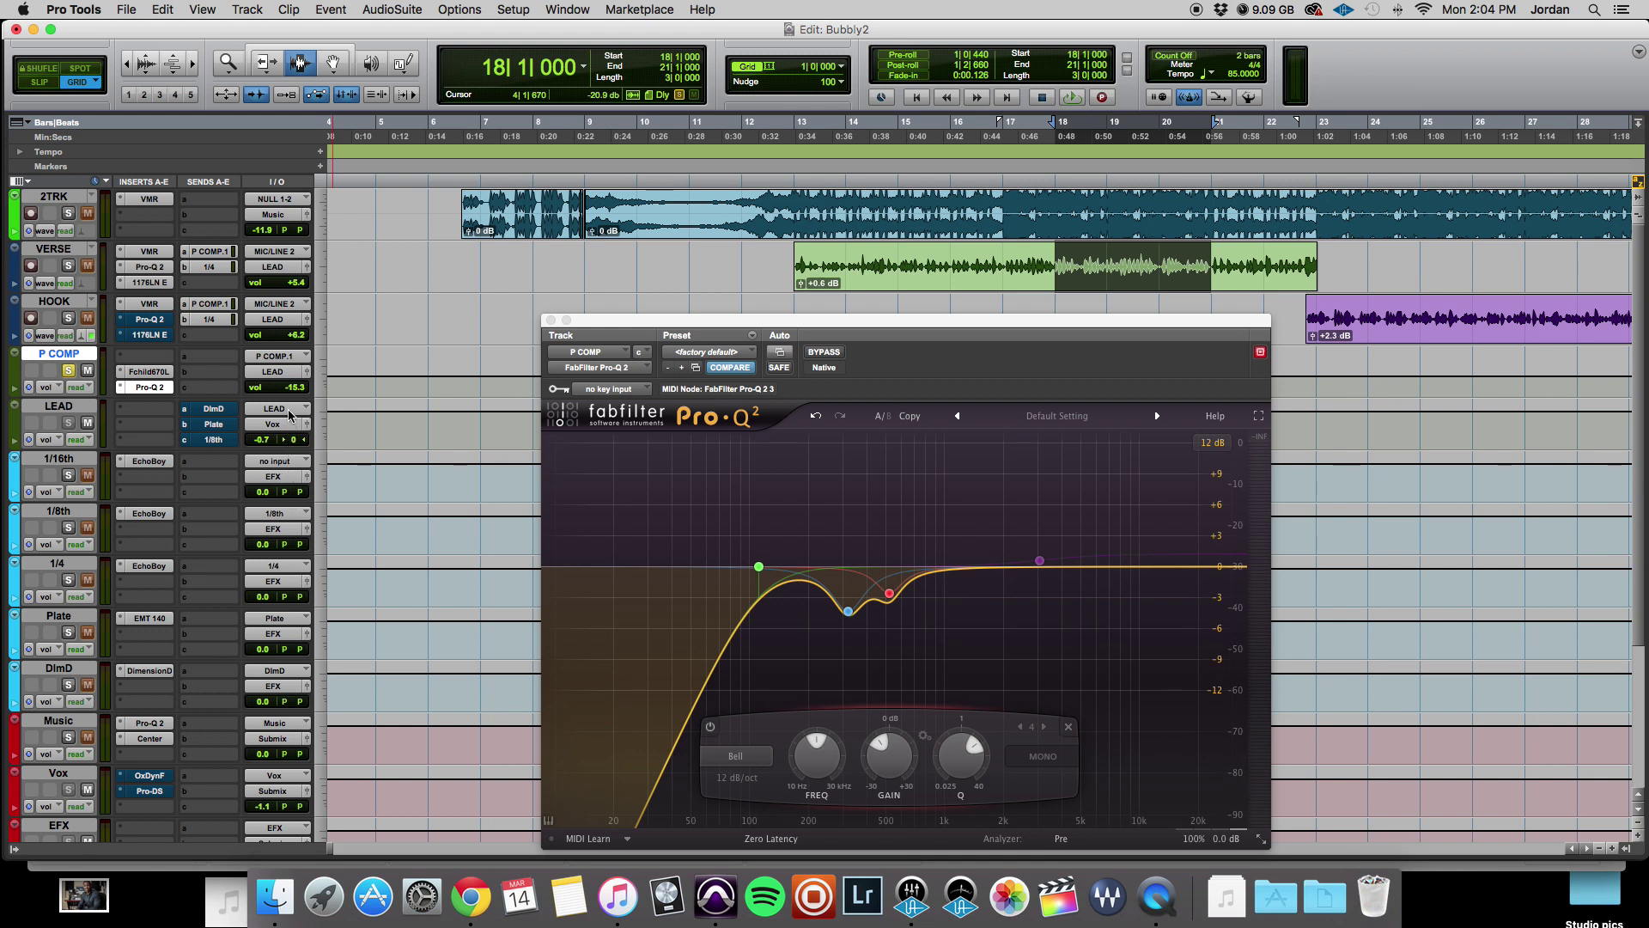
{"action": "scroll", "coordinate": [290, 411], "scroll_direction": "down", "scroll_amount": 1}
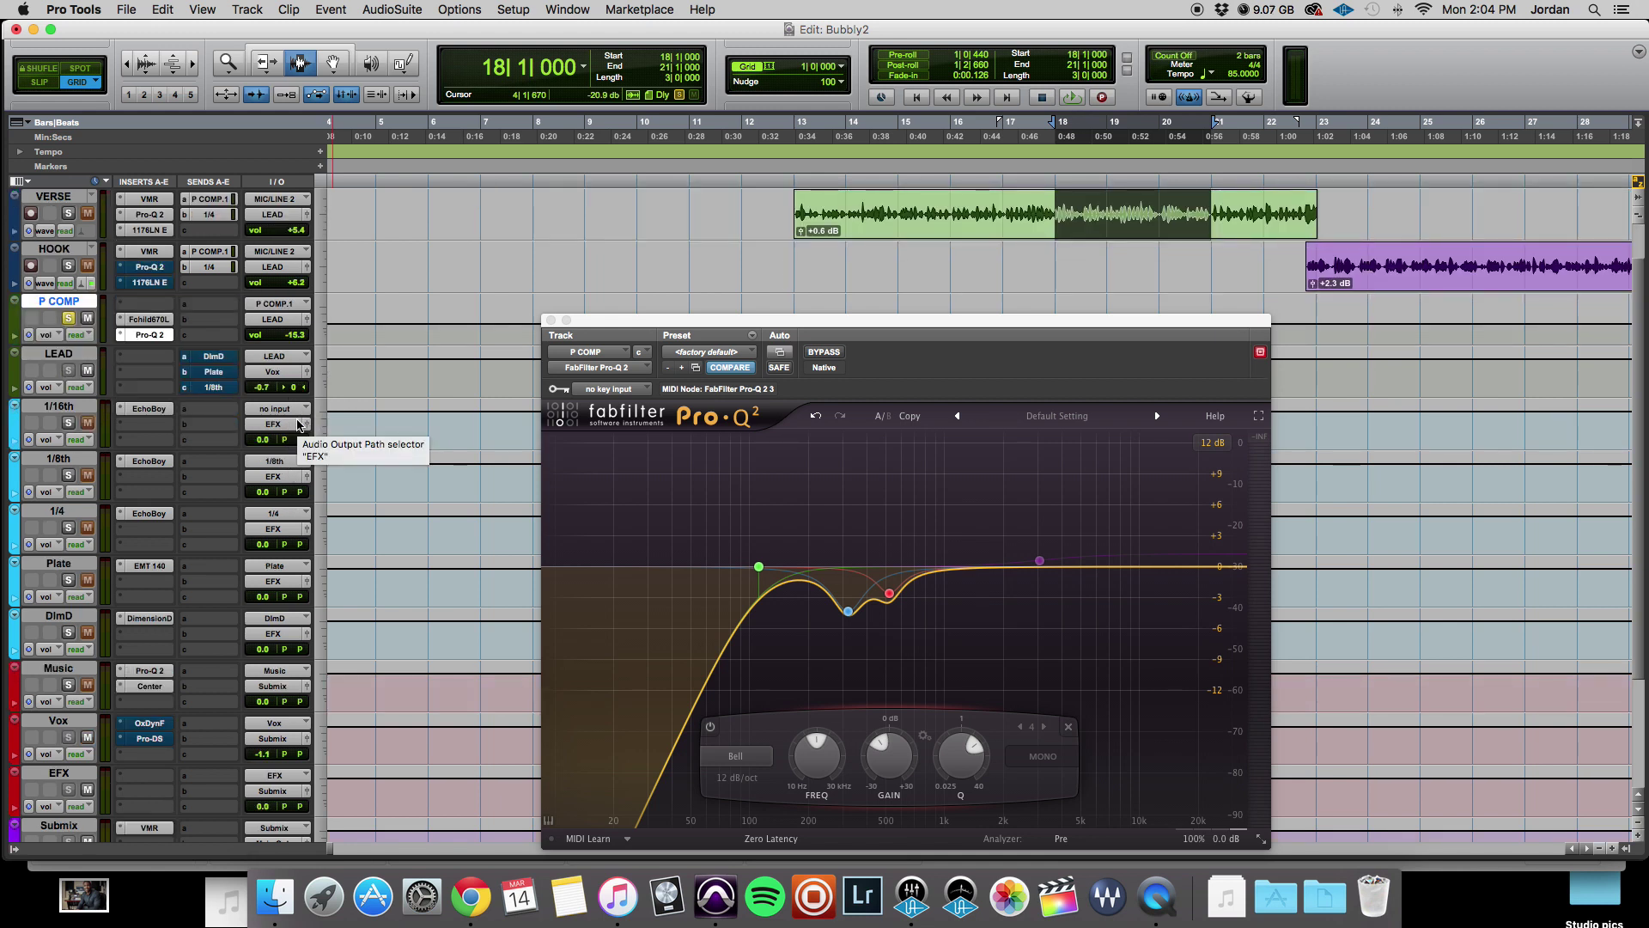
{"action": "scroll", "coordinate": [311, 418], "scroll_direction": "up", "scroll_amount": 1}
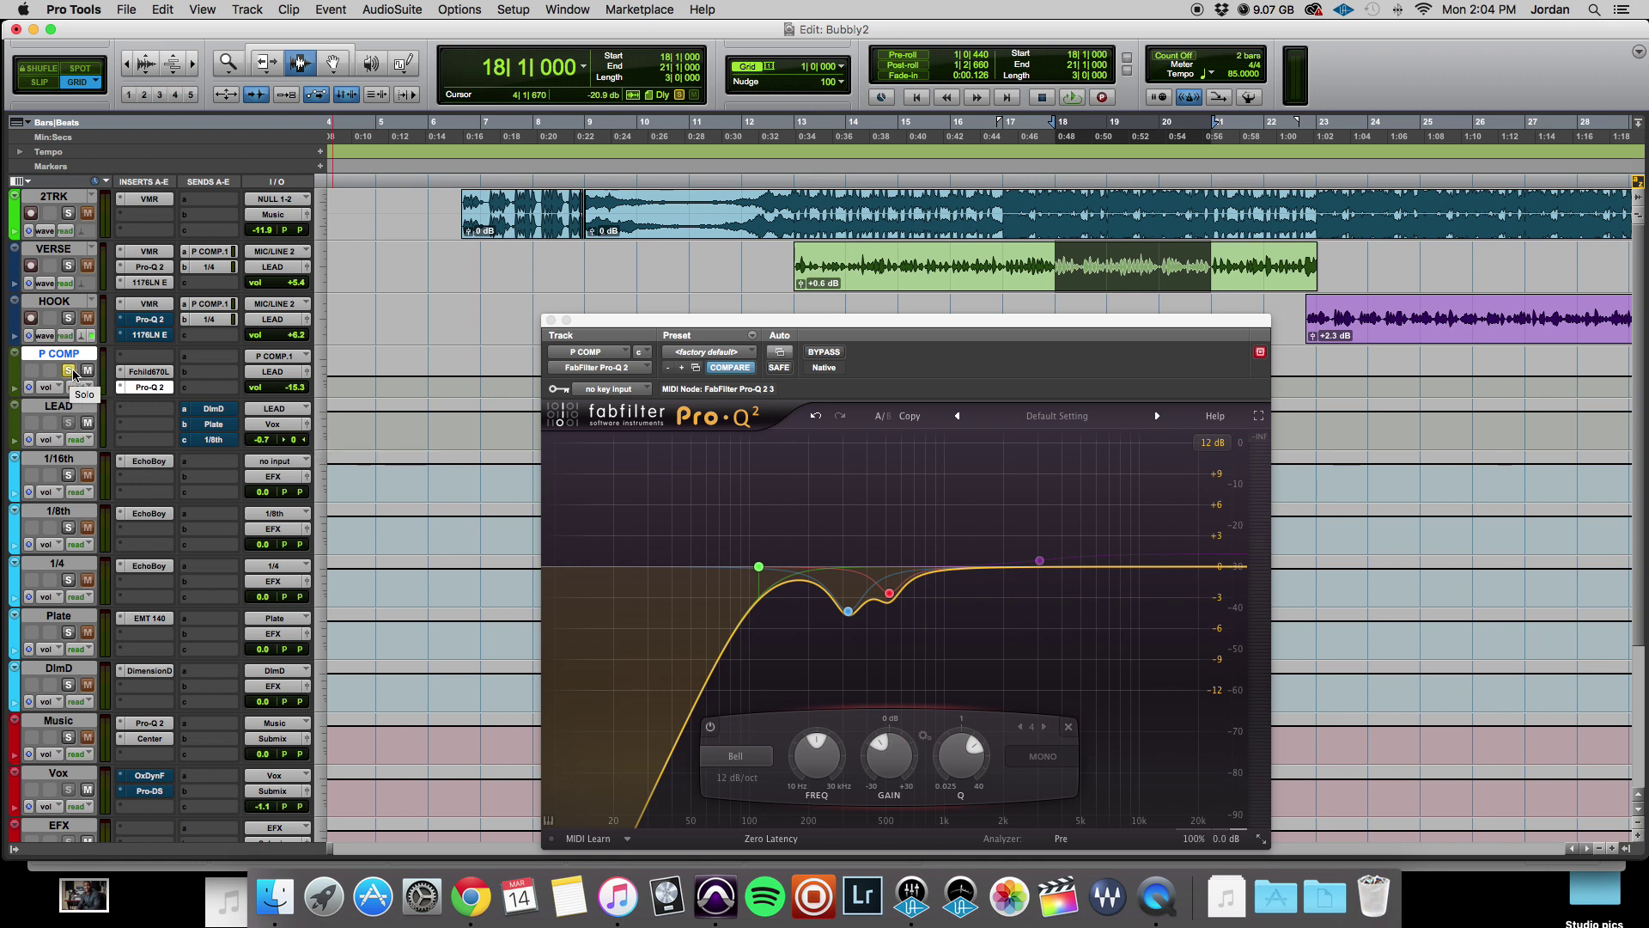
Unsolo P COMP and compare the full mix with it muted and unmuted during playback from bar 18, leaving it unmuted
{"action": "left_click", "coordinate": [69, 370]}
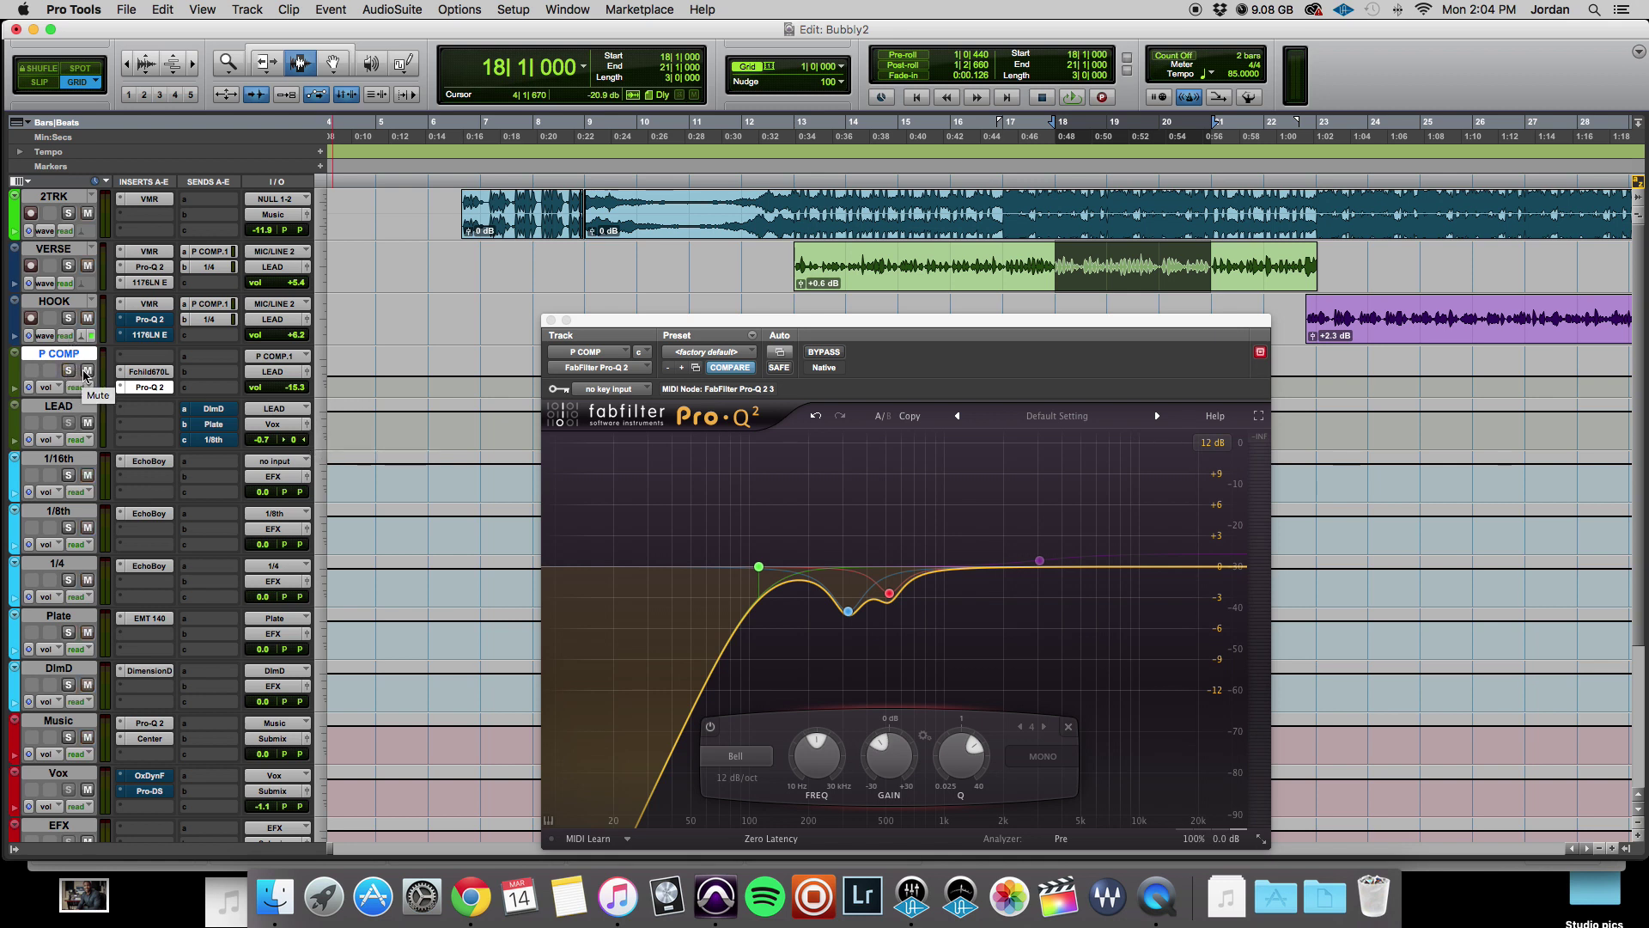
{"action": "left_click", "coordinate": [87, 371]}
{"action": "key", "text": "space"}
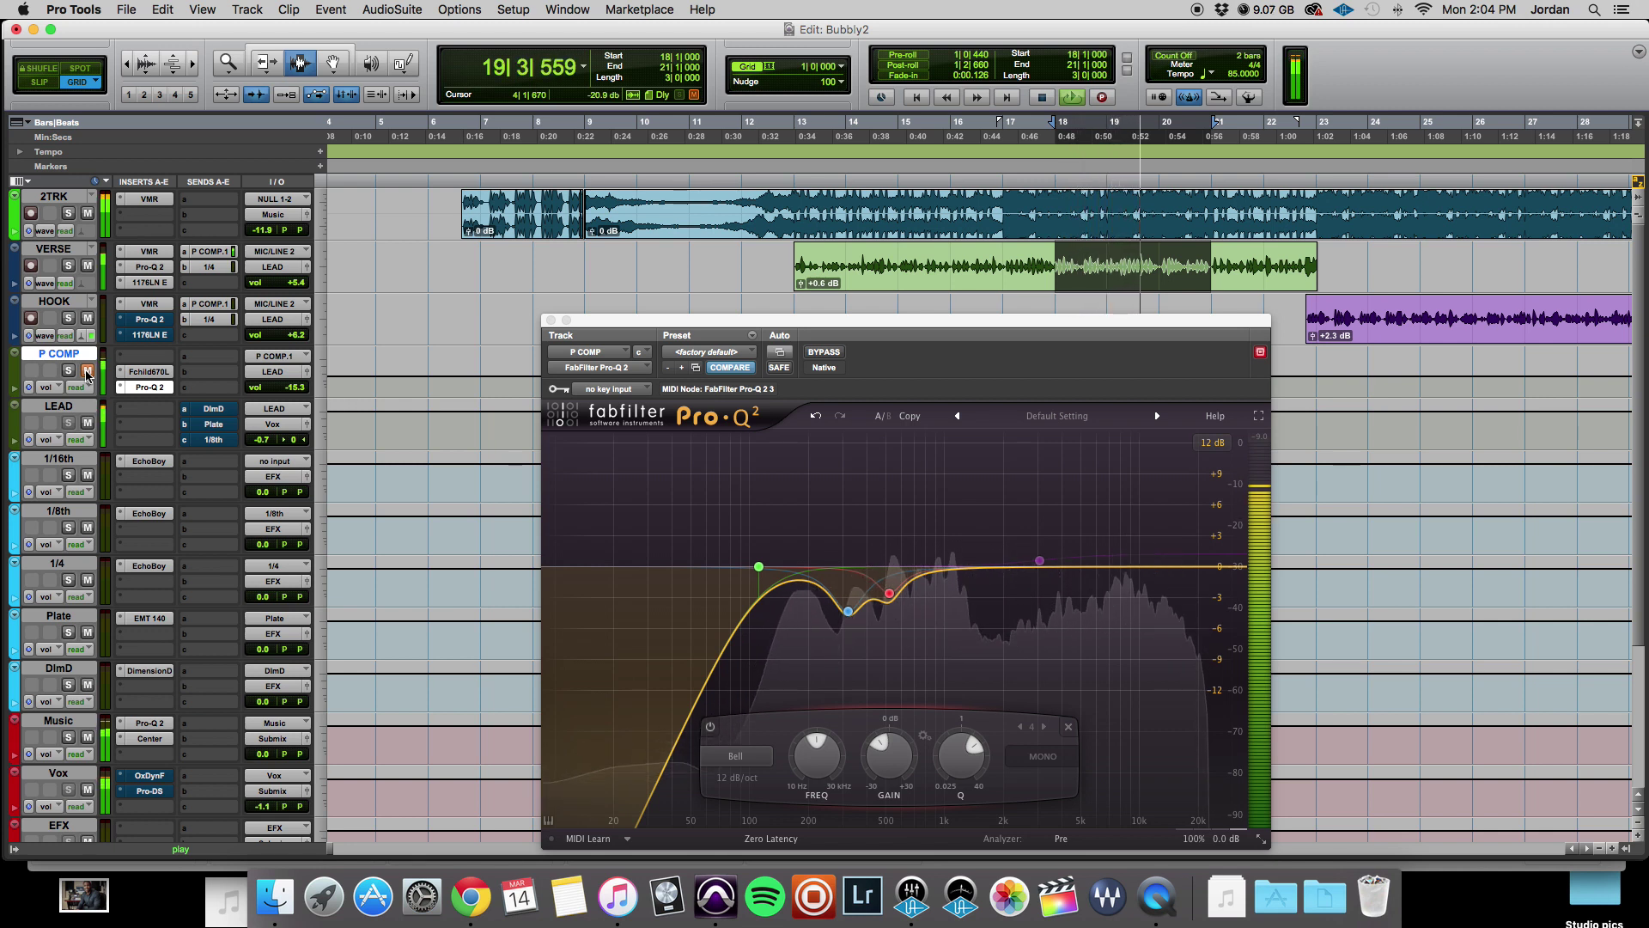
{"action": "key", "text": "space"}
{"action": "key", "text": "space"}
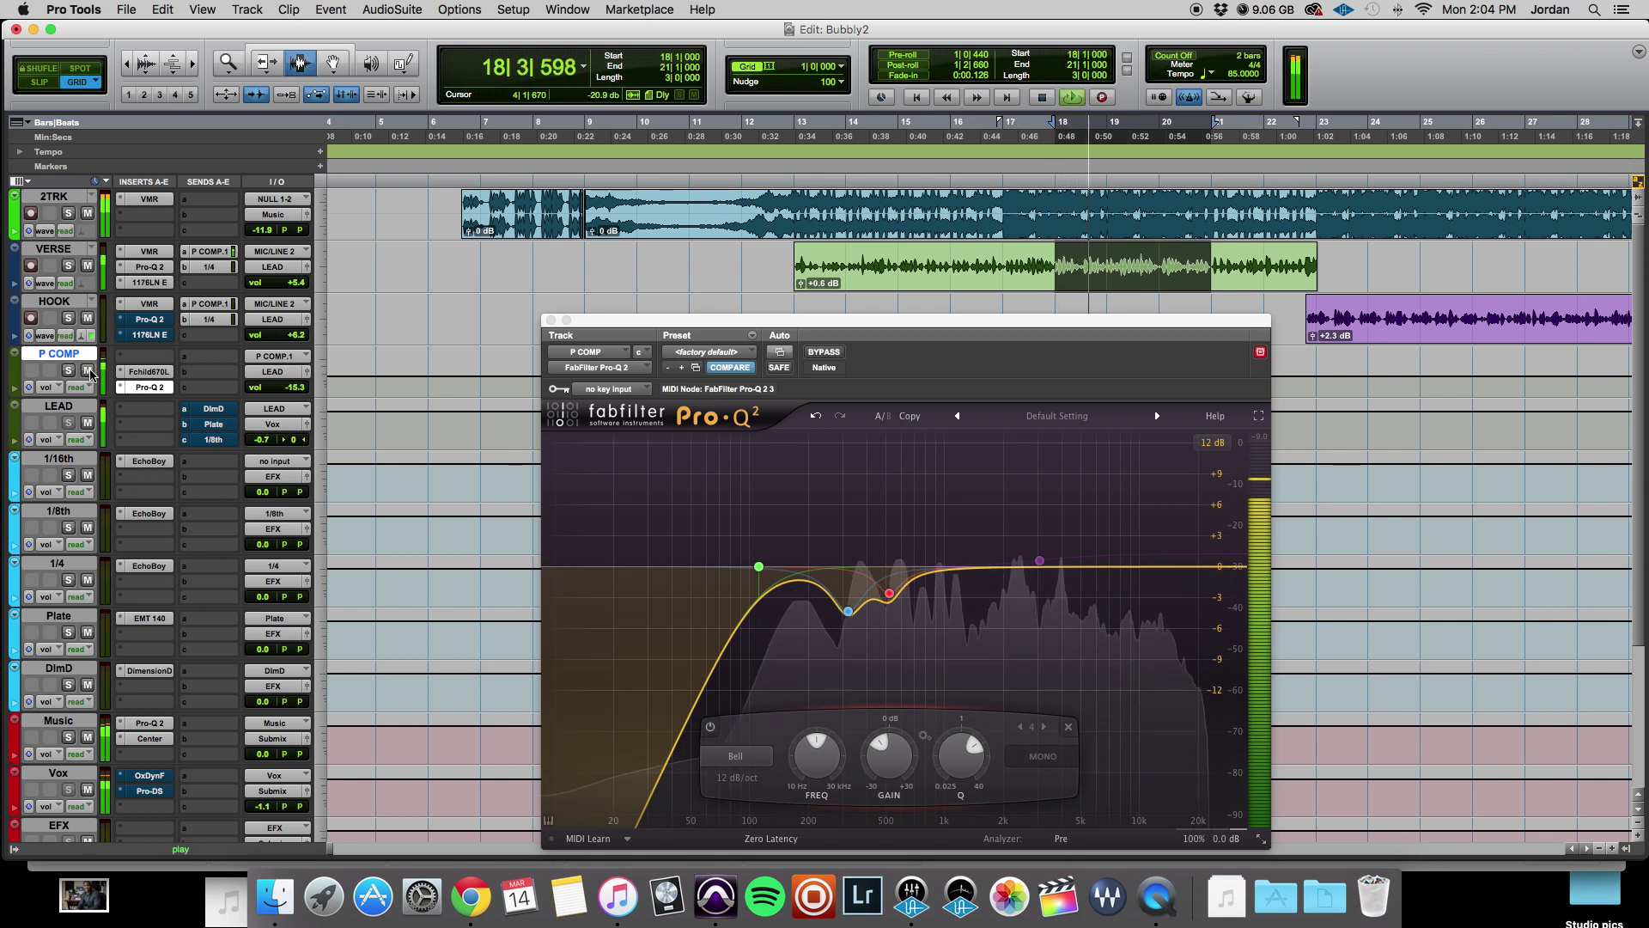
{"action": "left_click", "coordinate": [89, 372]}
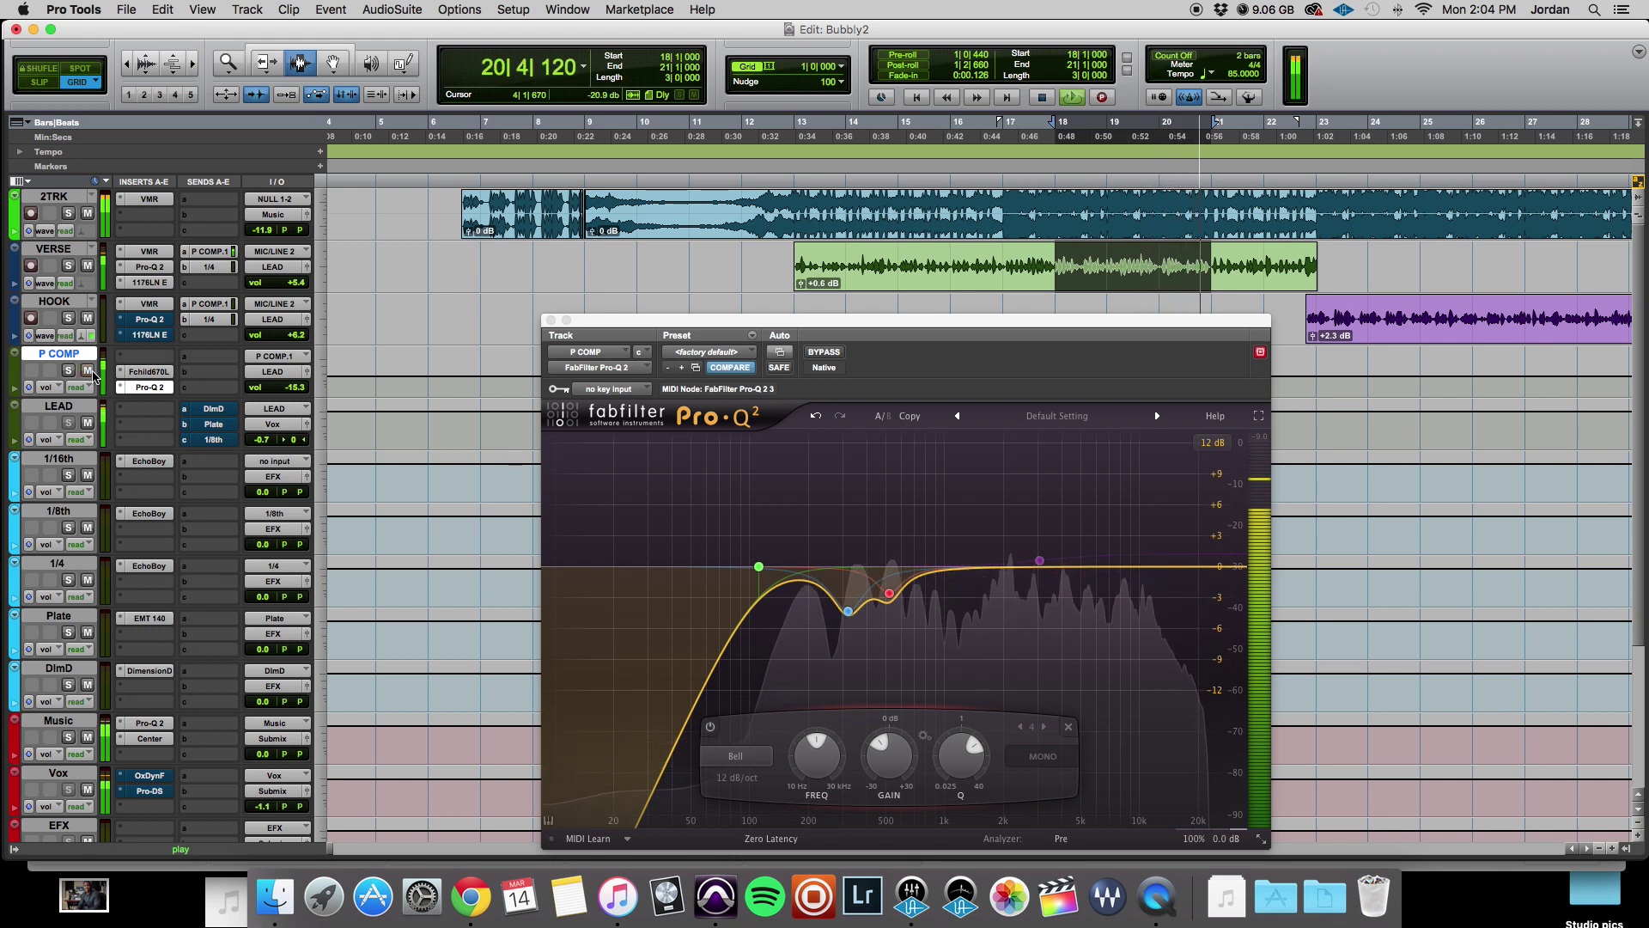
{"action": "left_click", "coordinate": [91, 373]}
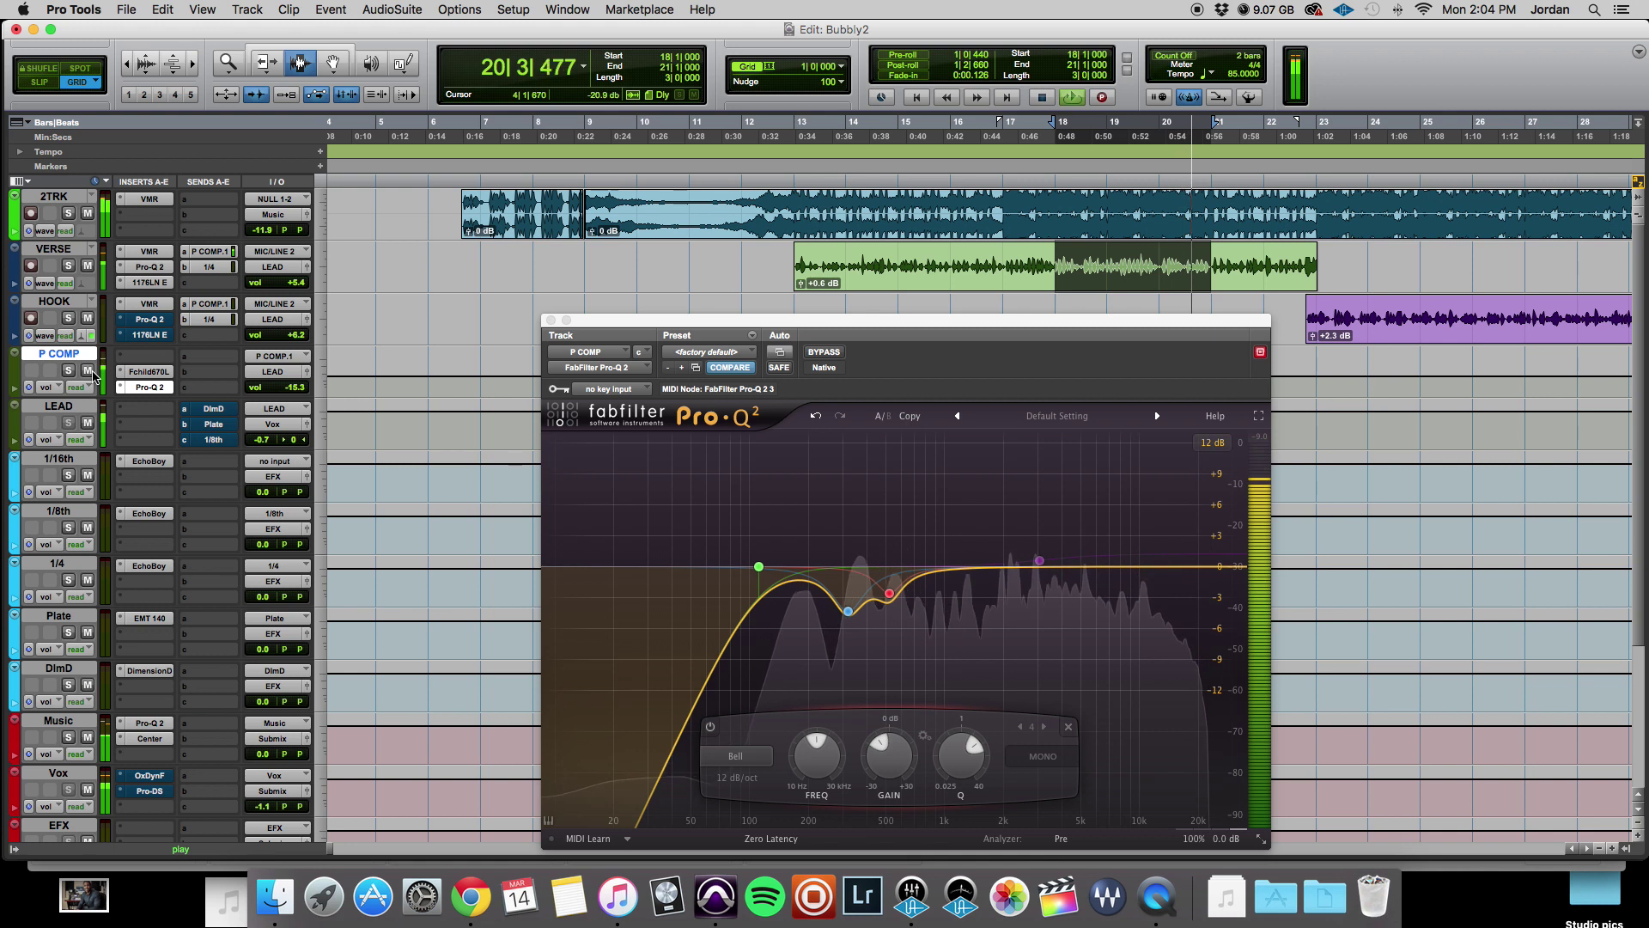
{"action": "key", "text": "space"}
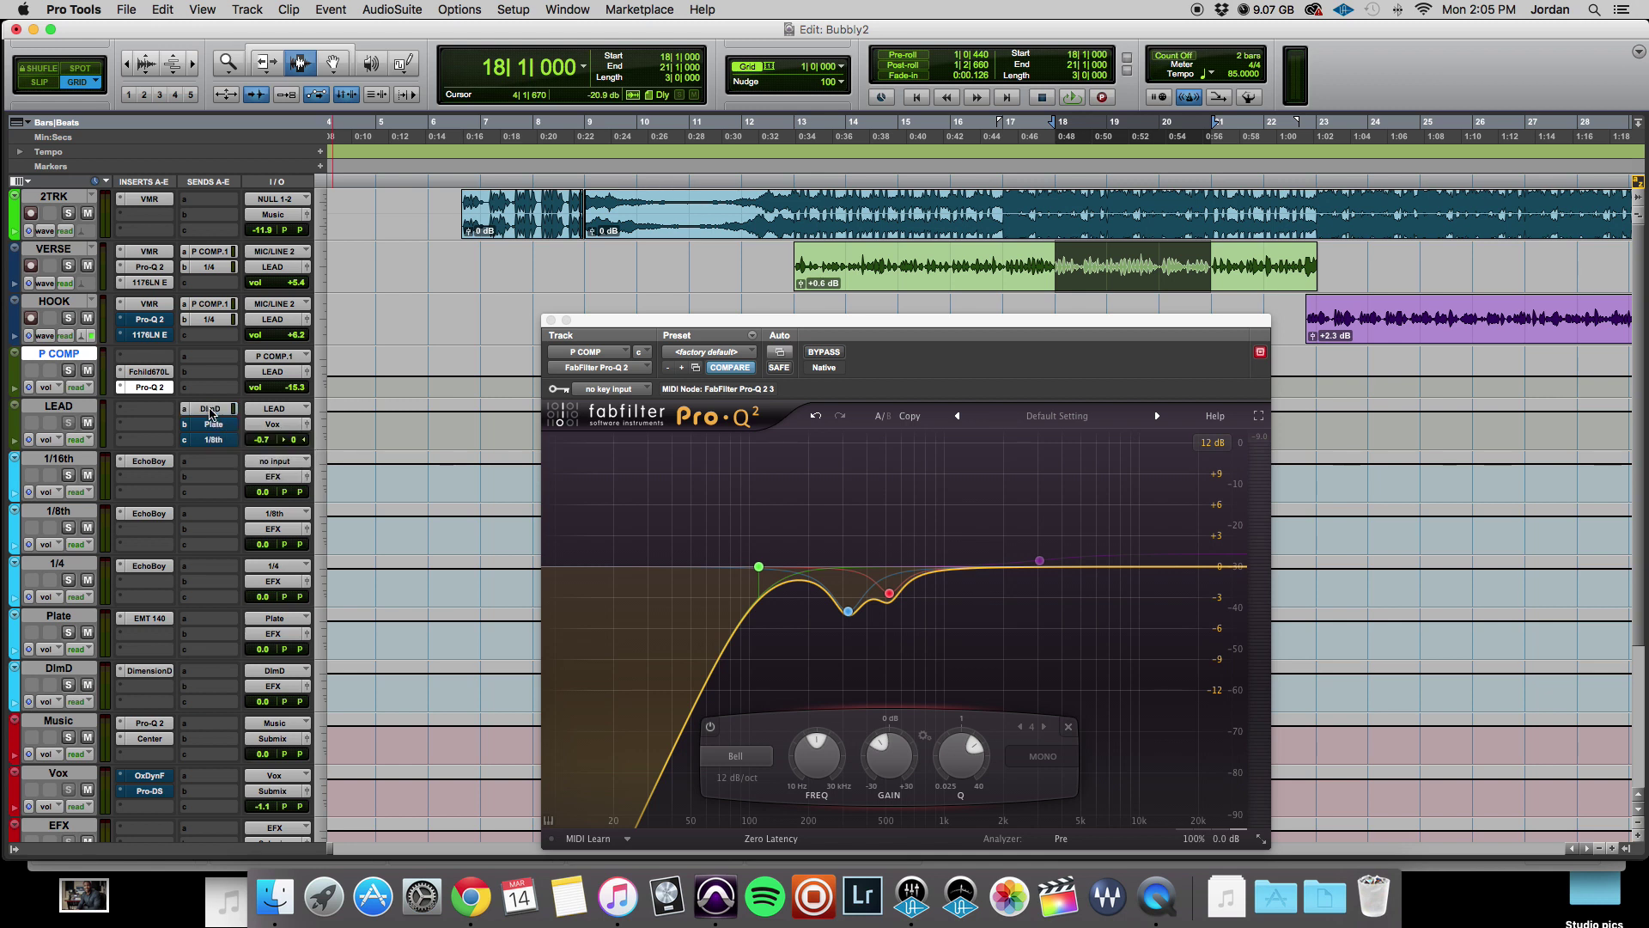
Activate LEAD's DimD and Plate sends and open the Dimension D and EMT 140 plug-ins in the Mix window
{"action": "key", "text": "super+equal"}
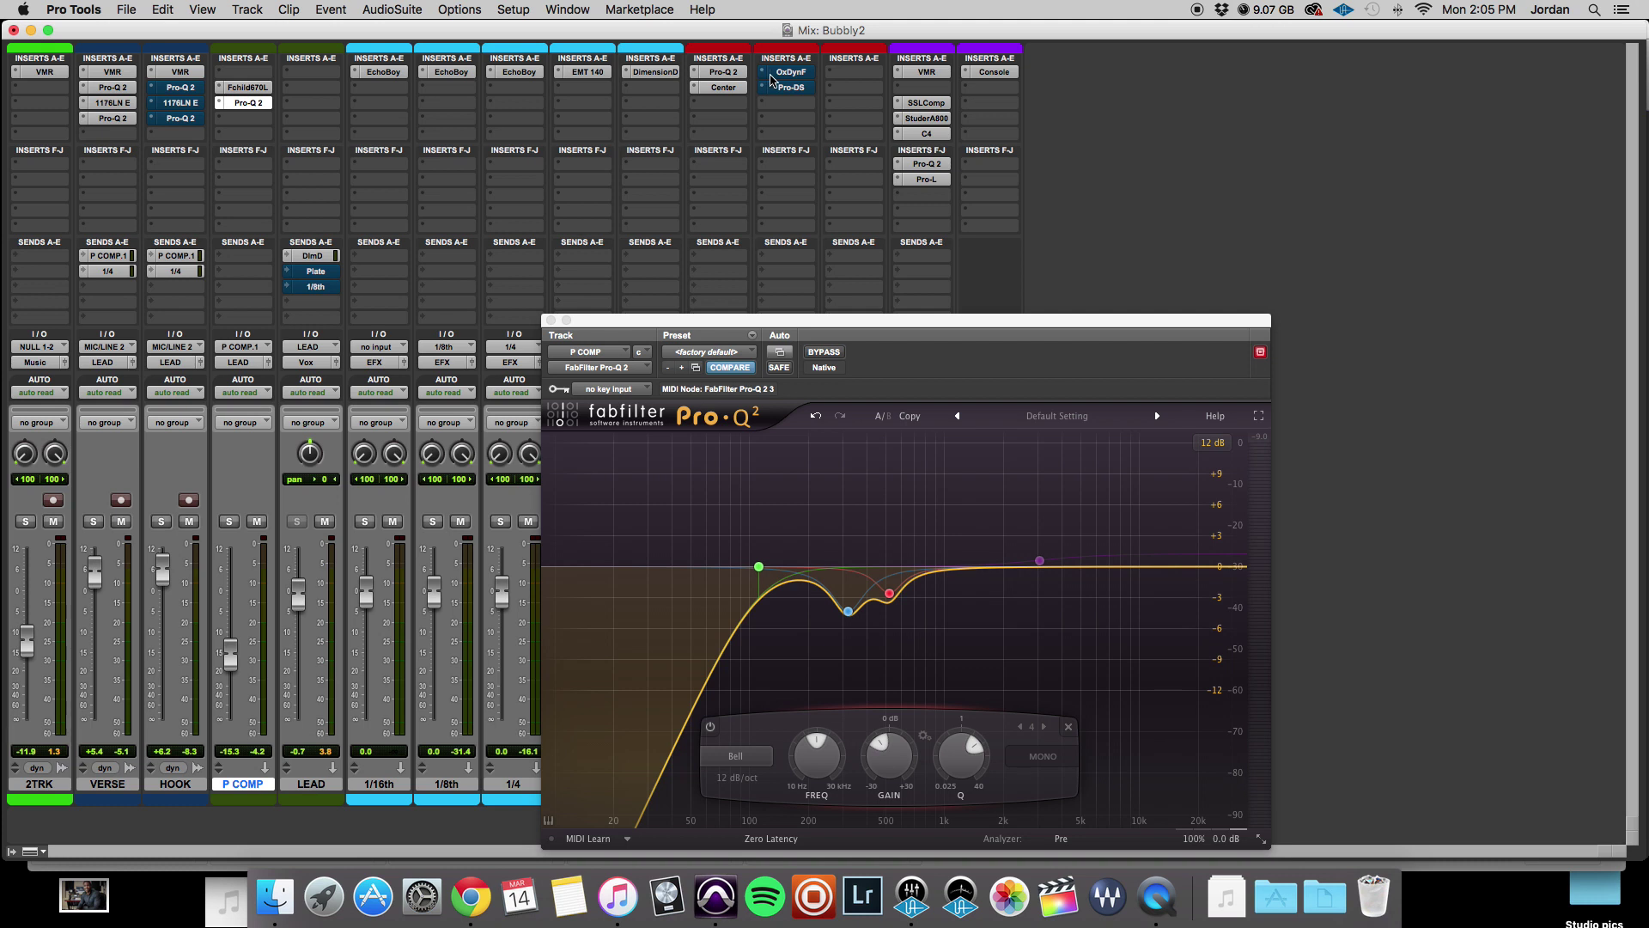
{"action": "left_click", "coordinate": [656, 72]}
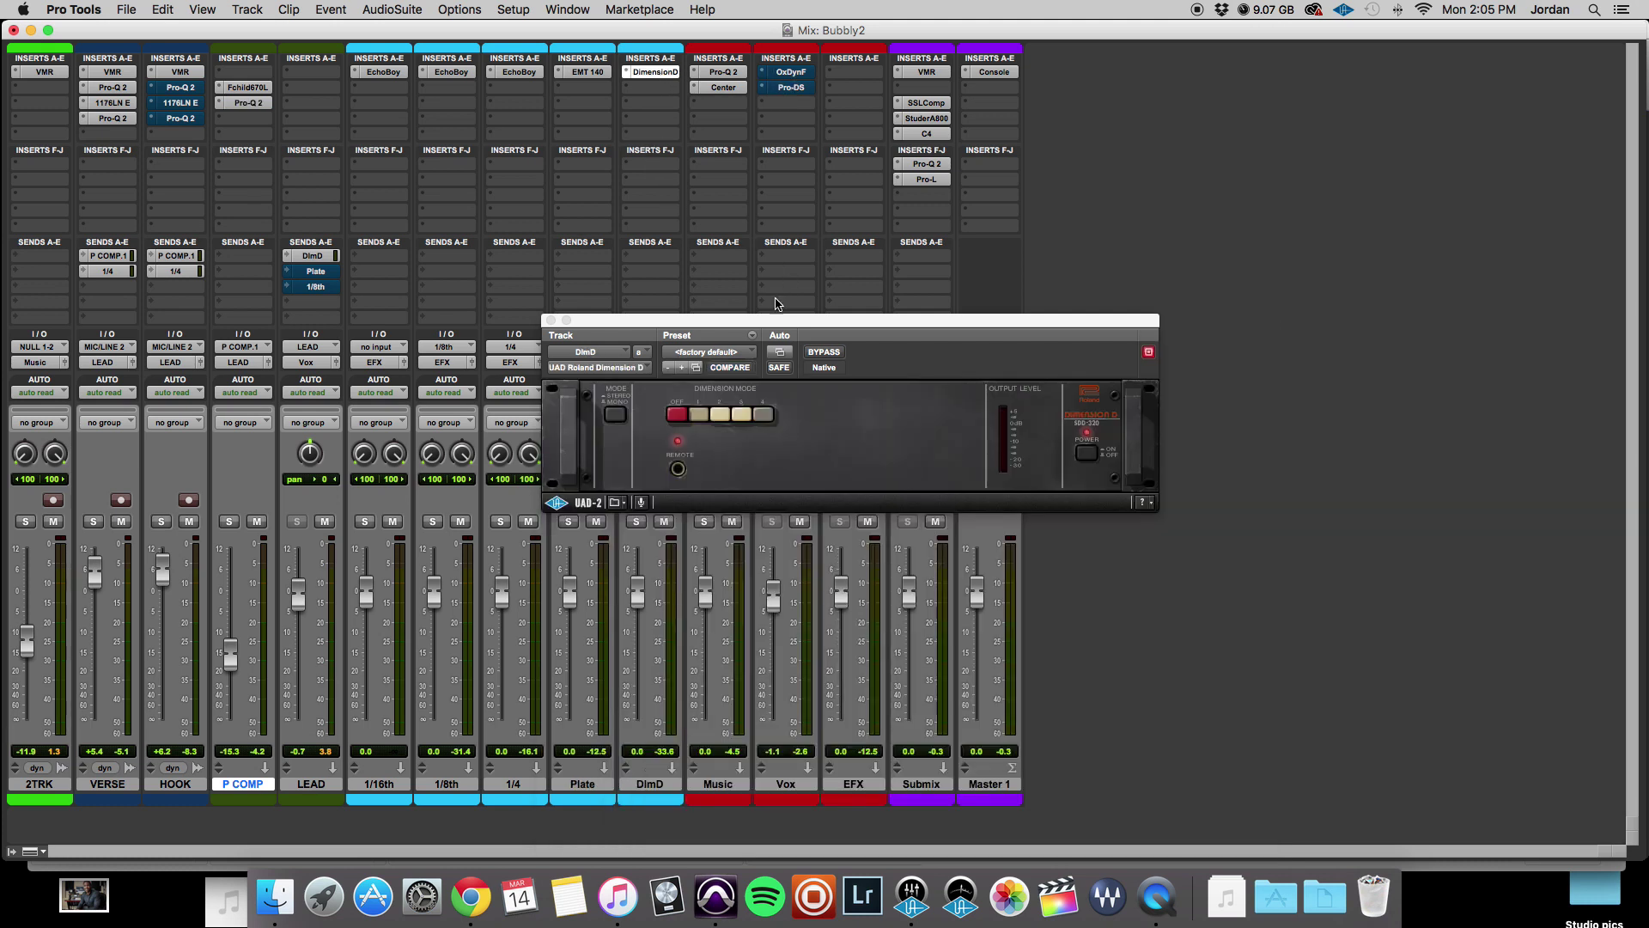
{"action": "left_click_drag", "start_coordinate": [713, 321], "coordinate": [810, 271]}
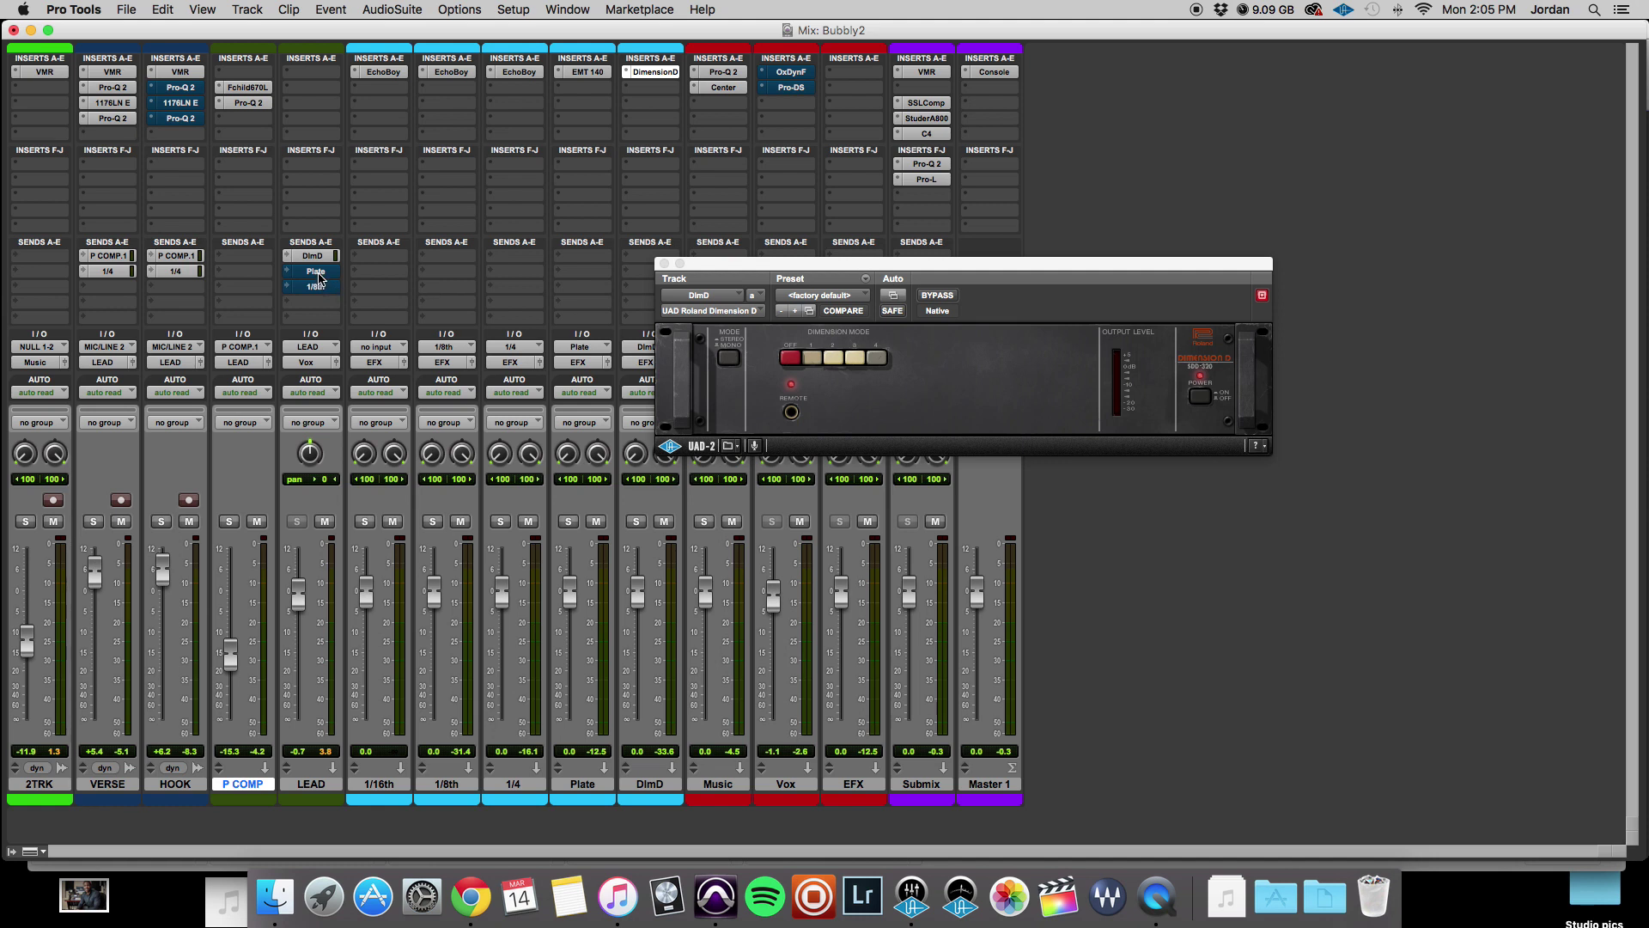
{"action": "left_click", "coordinate": [587, 72]}
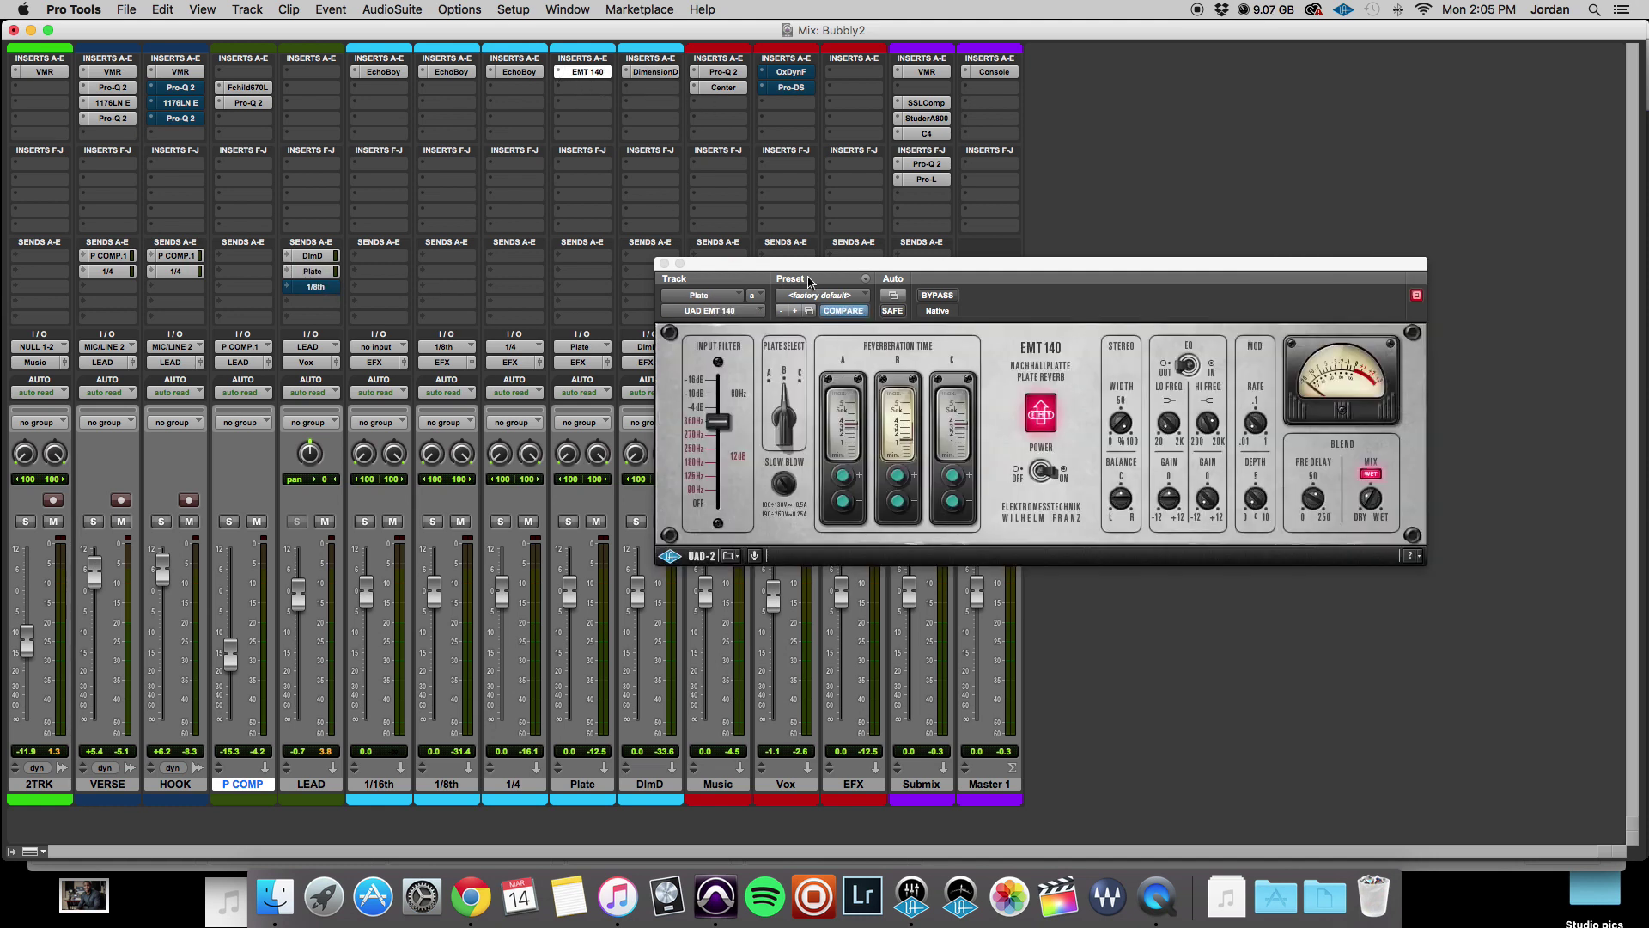
{"action": "left_click_drag", "start_coordinate": [866, 268], "coordinate": [867, 276]}
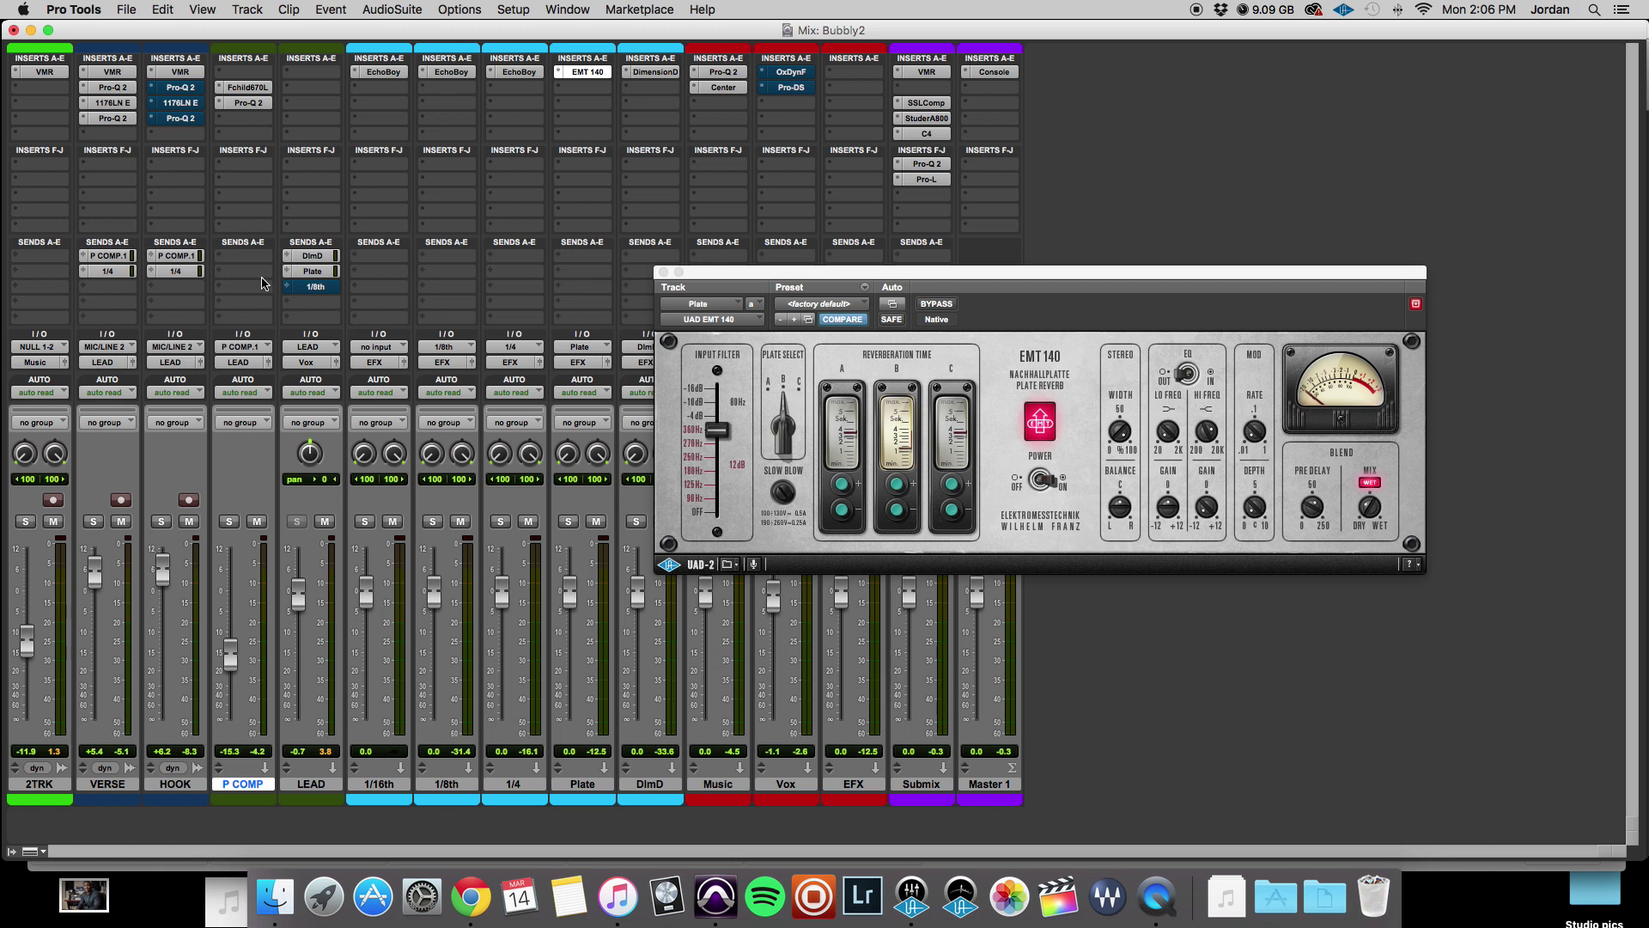
Activate LEAD's 1/8th send, close the EMT 140 and send windows, and return to the Edit window
{"action": "left_click", "coordinate": [316, 287]}
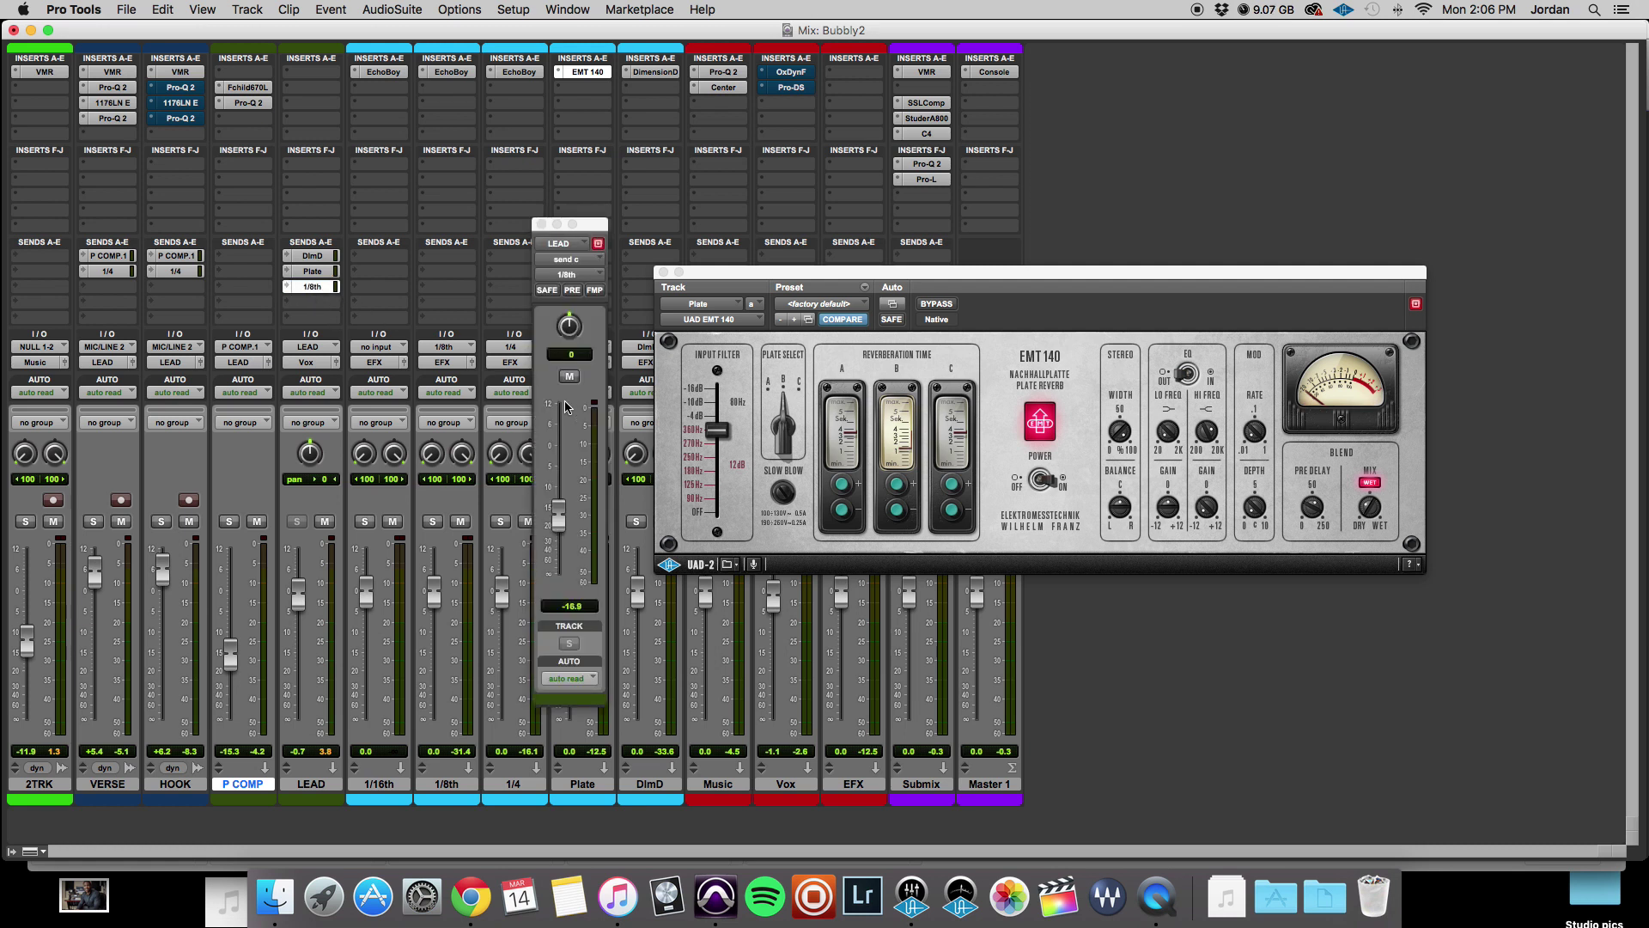
{"action": "left_click", "coordinate": [663, 272]}
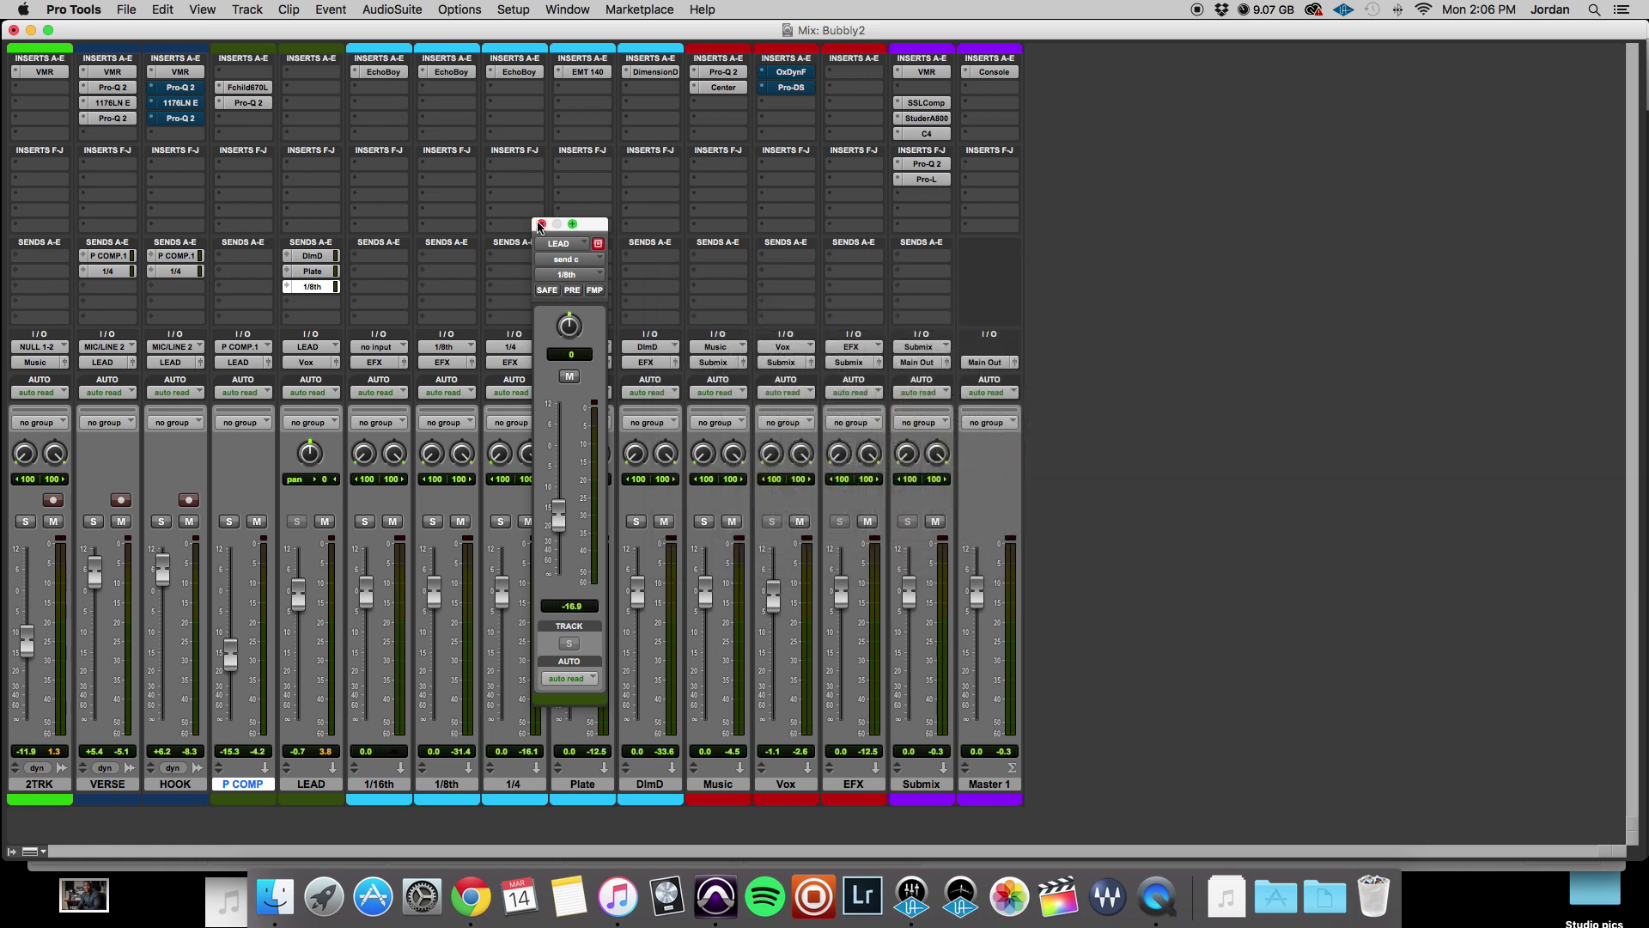
{"action": "left_click", "coordinate": [540, 225]}
{"action": "key", "text": "super+equal"}
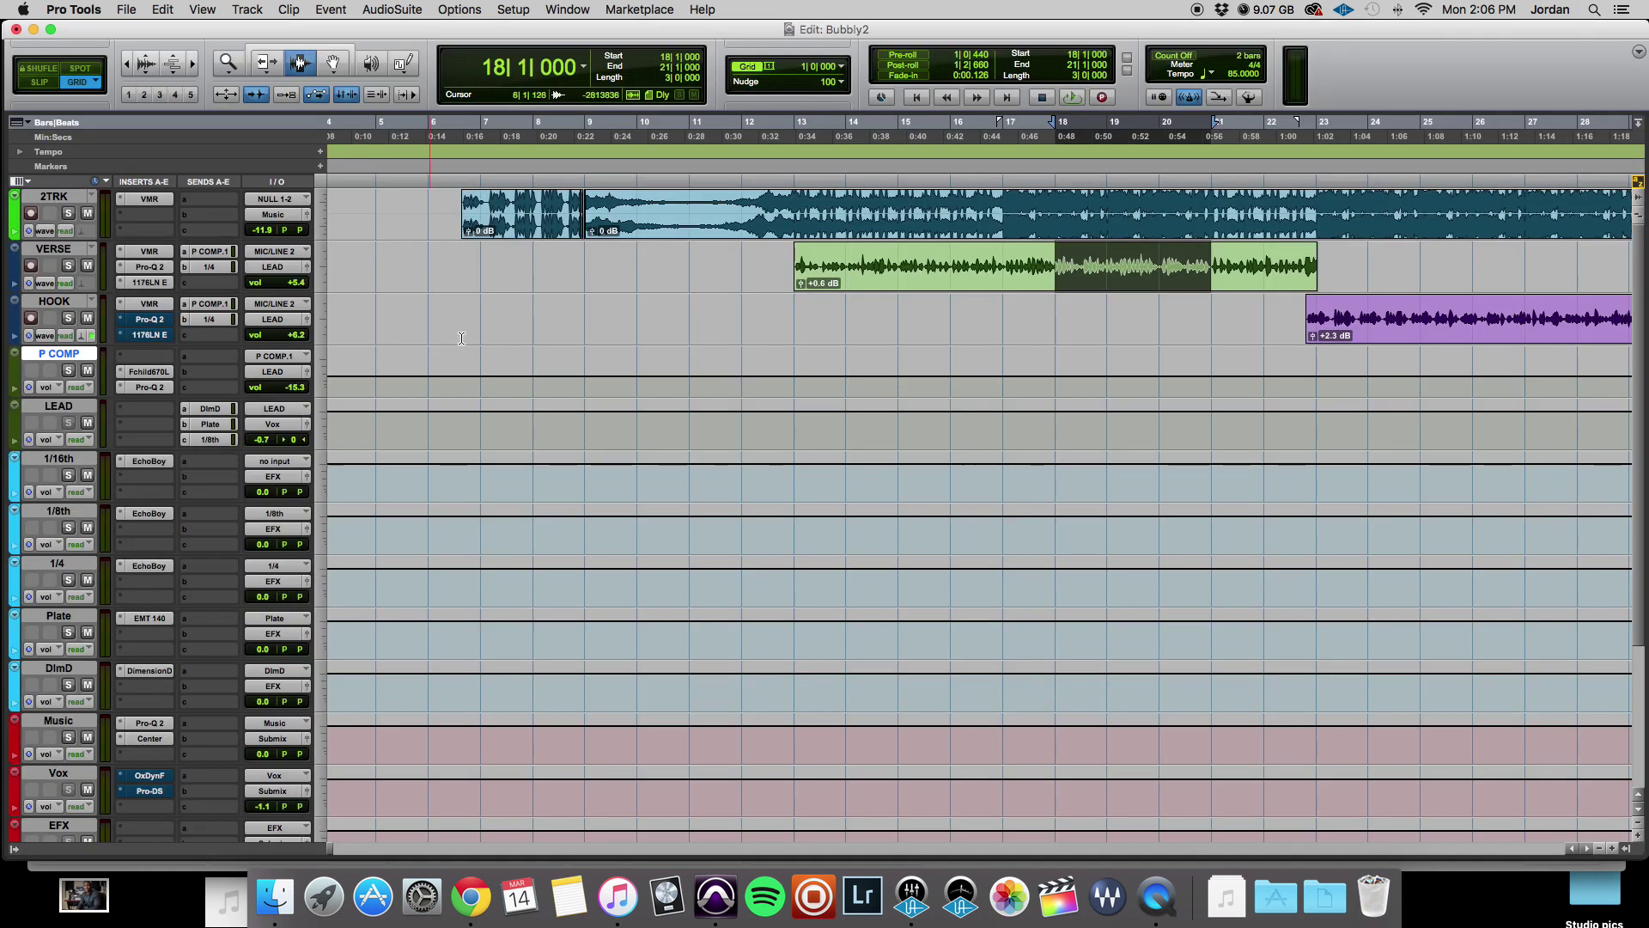
Play the mix from bar 18 into the HOOK clip and activate HOOK's bypassed Pro-Q 2 and 1176LN
{"action": "left_click", "coordinate": [1053, 316]}
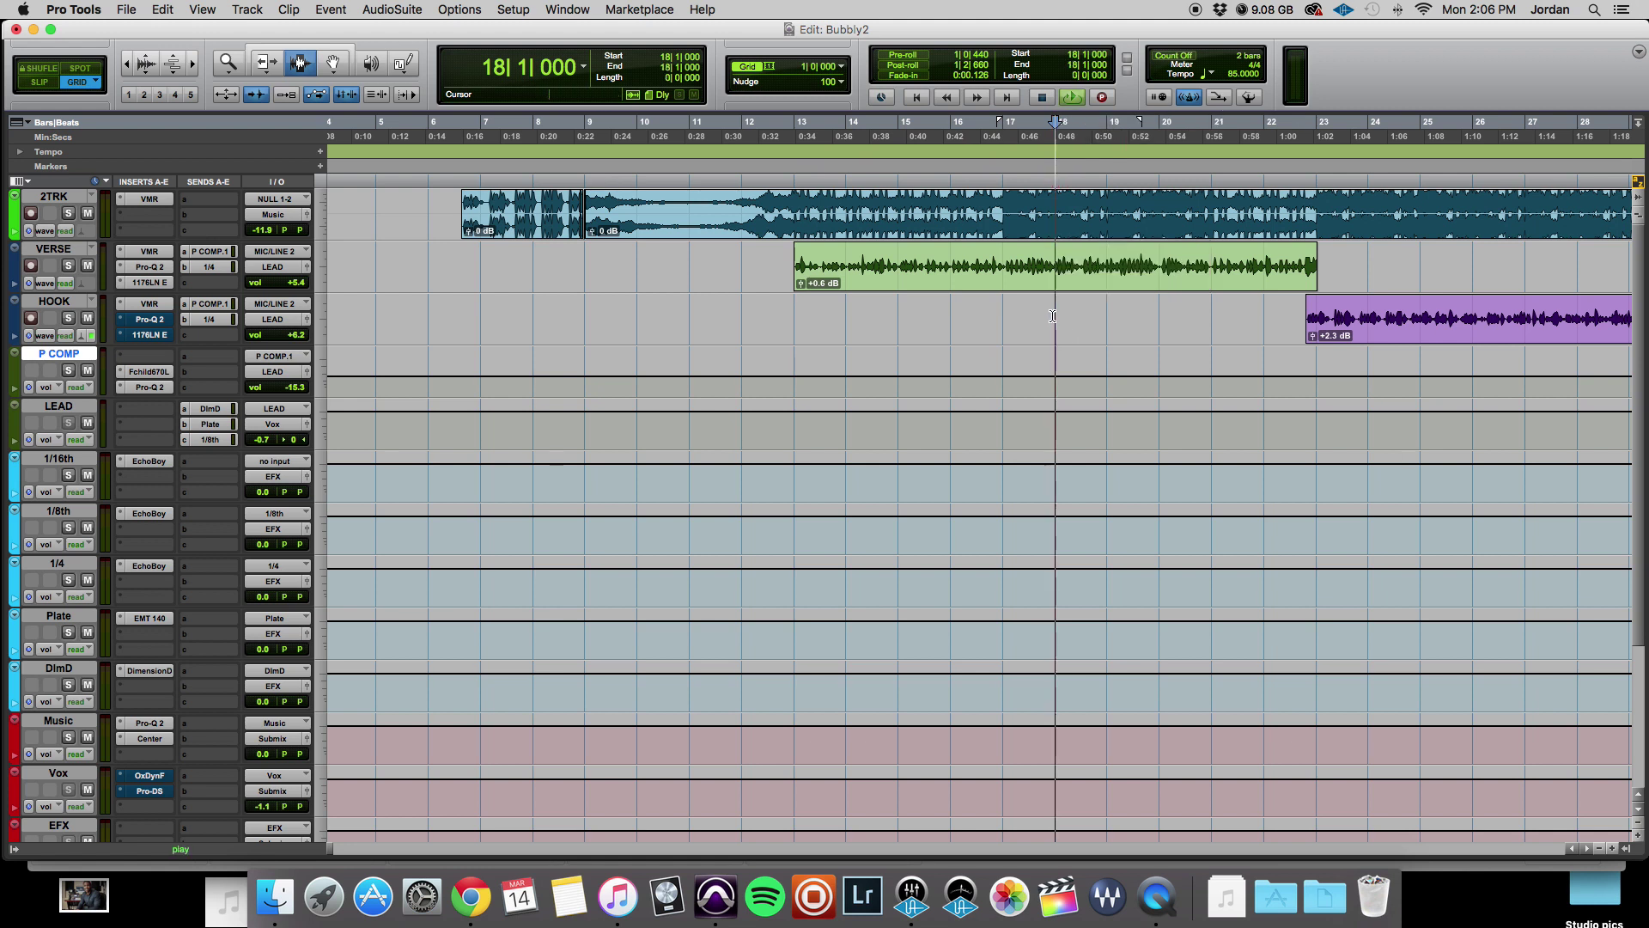
{"action": "key", "text": "space"}
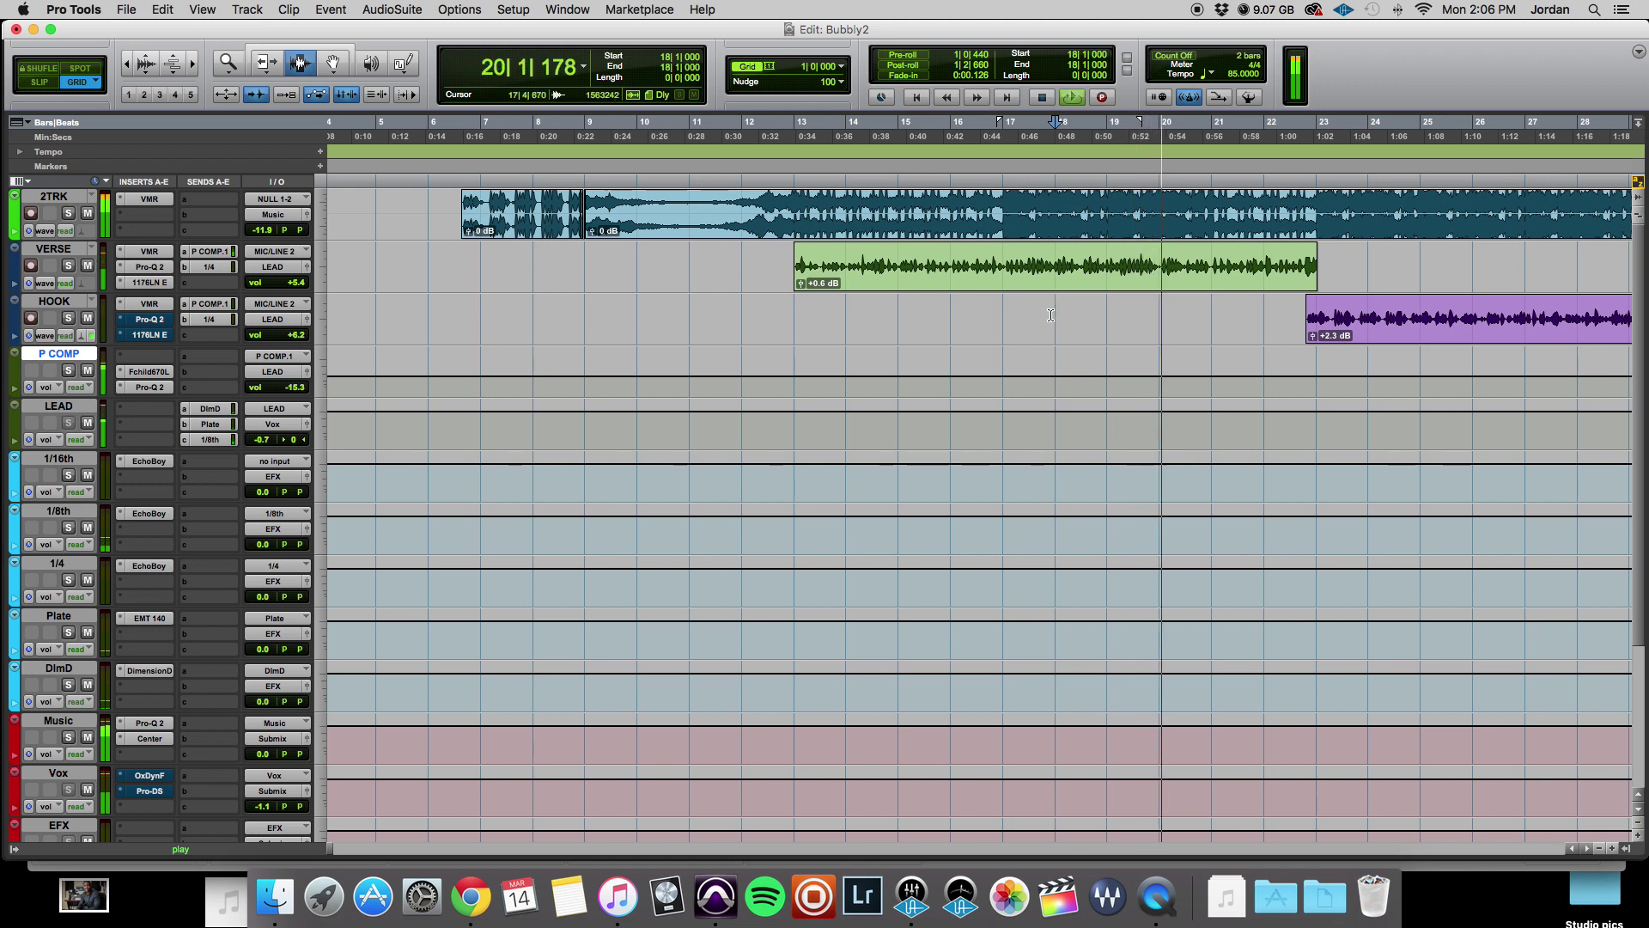
{"action": "scroll", "coordinate": [1048, 316], "scroll_direction": "right", "scroll_amount": 5}
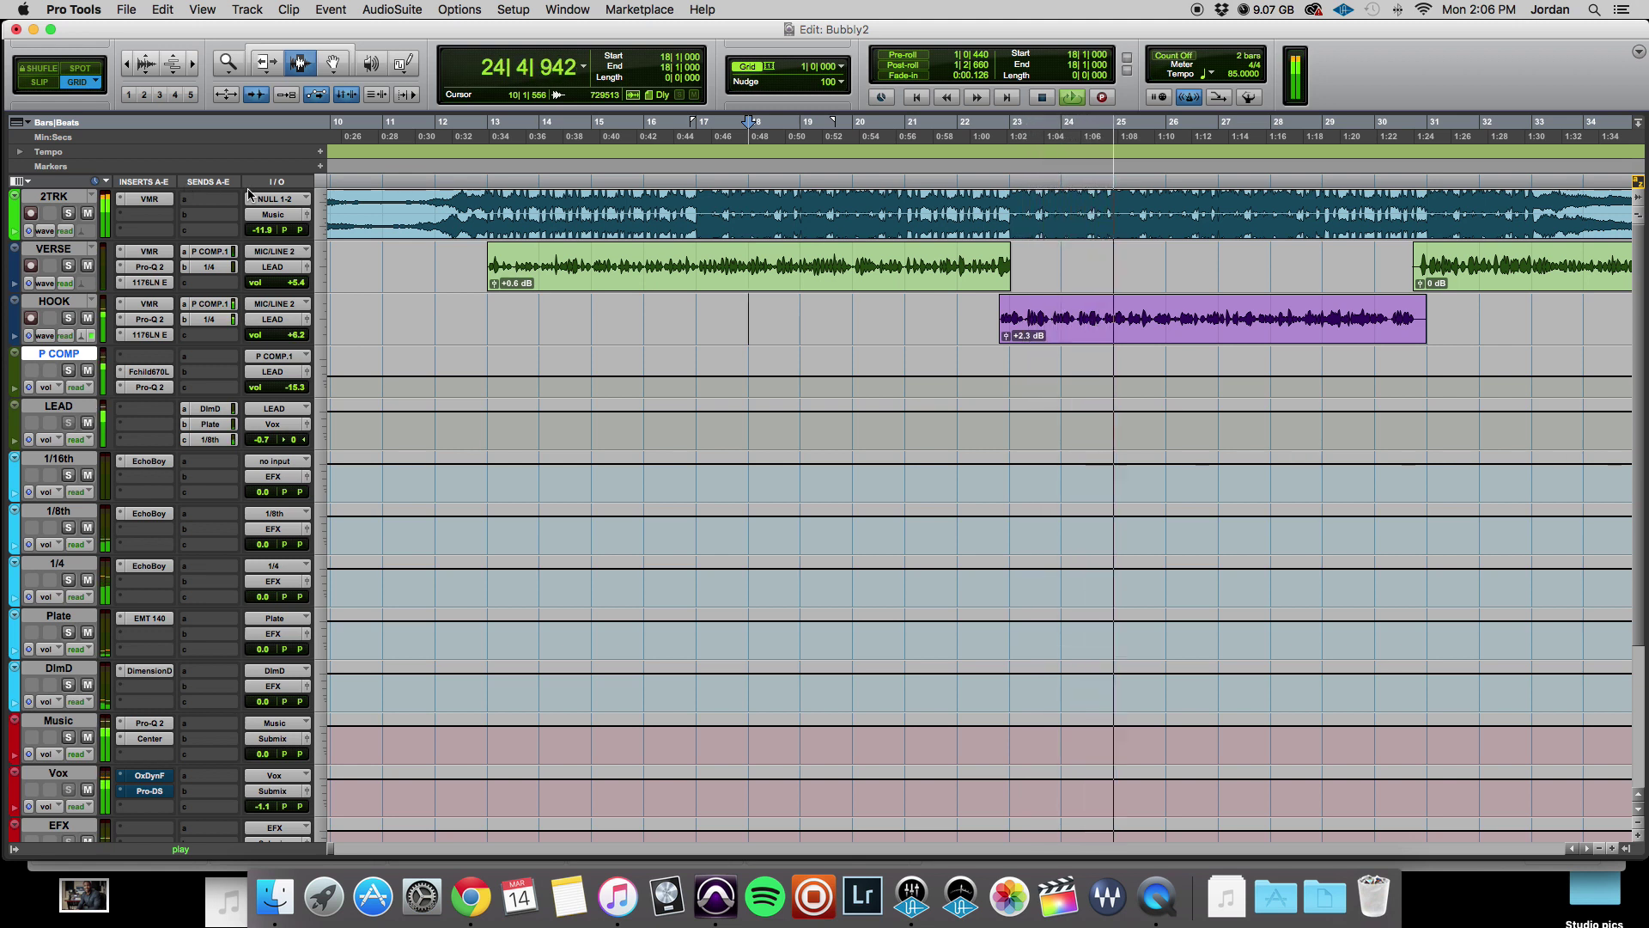
{"action": "key", "text": "space"}
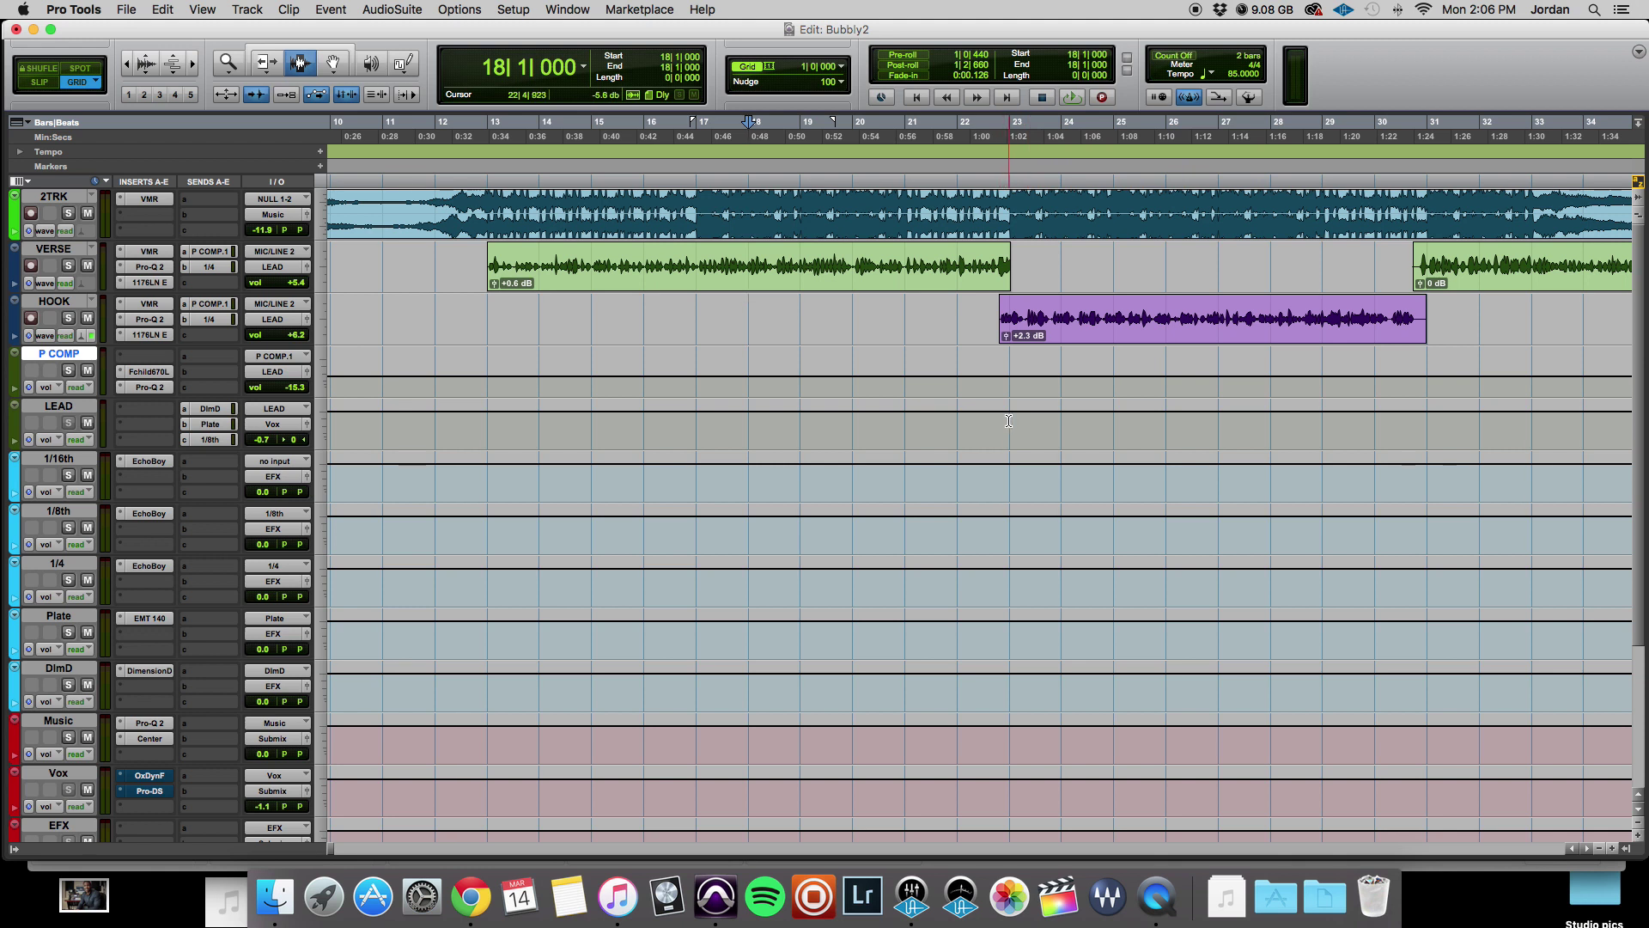
Place the playback start at bar 12, just ahead of the VERSE clip
{"action": "scroll", "coordinate": [956, 402], "scroll_direction": "left", "scroll_amount": 3}
{"action": "scroll", "coordinate": [956, 402], "scroll_direction": "left", "scroll_amount": 4}
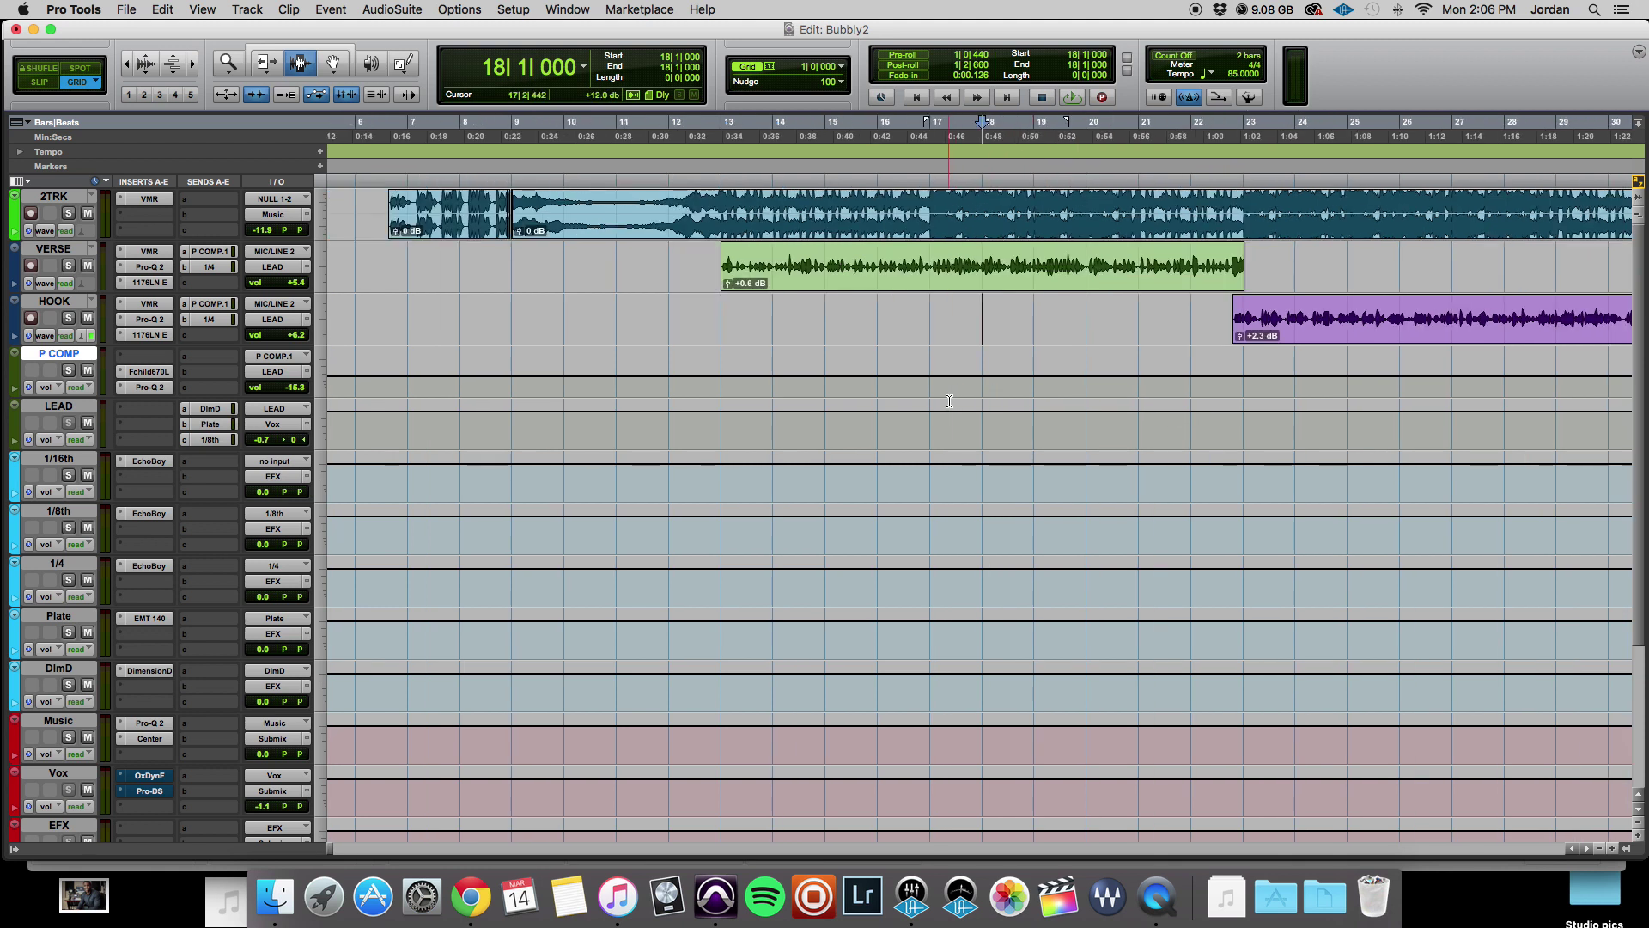
{"action": "scroll", "coordinate": [952, 401], "scroll_direction": "right", "scroll_amount": 9}
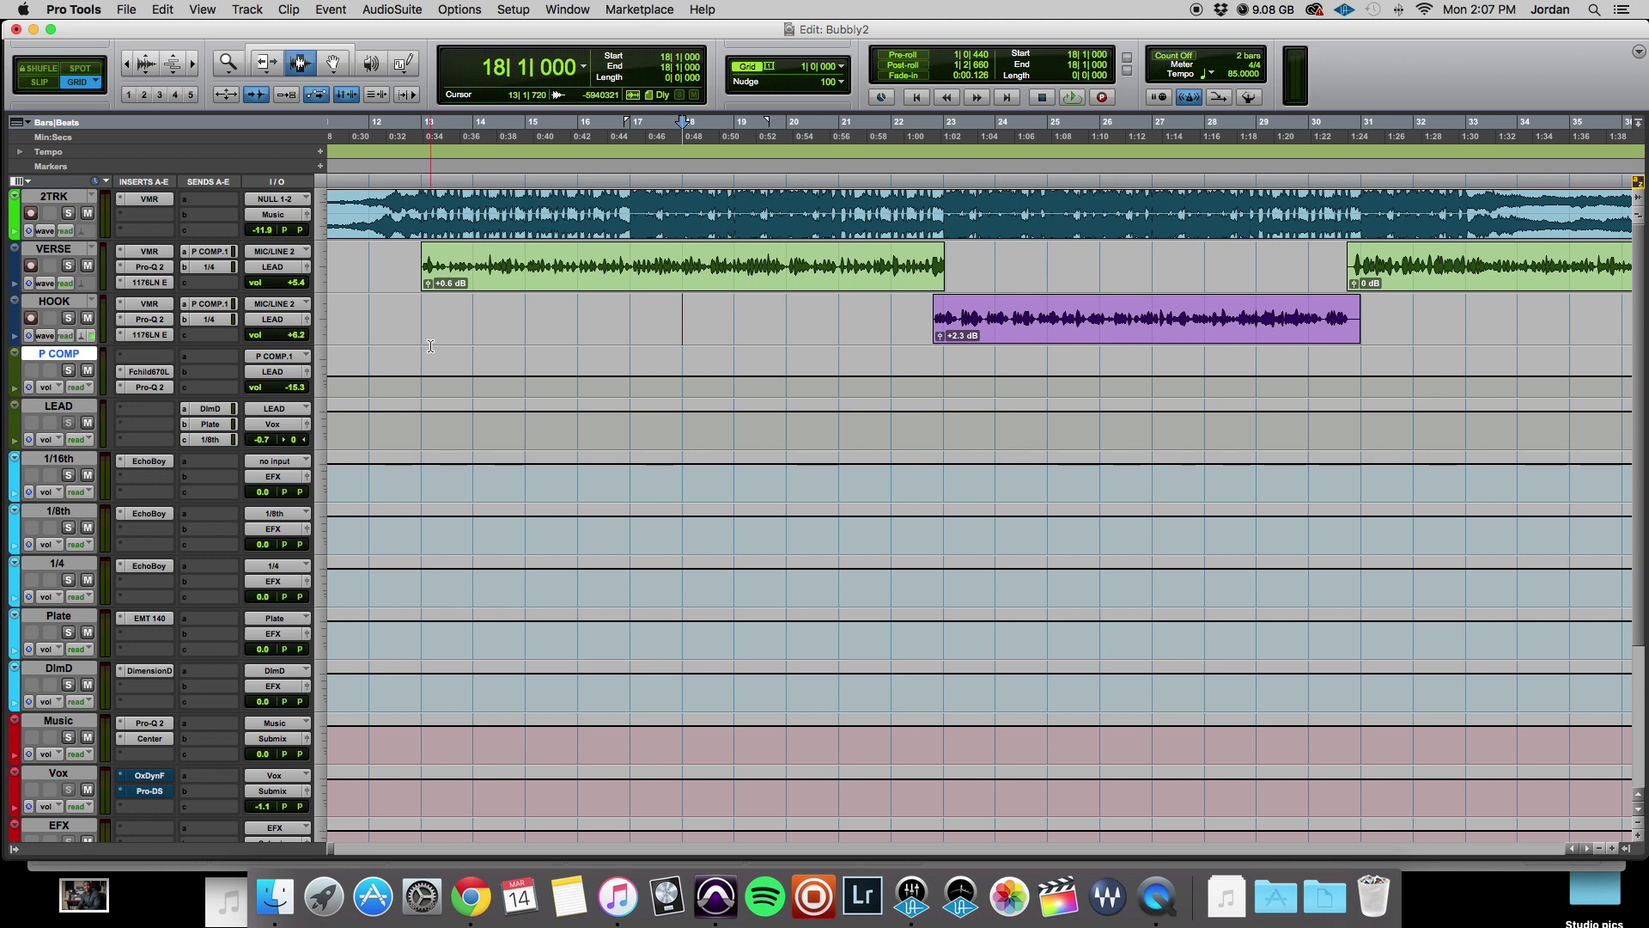
{"action": "left_click", "coordinate": [392, 311]}
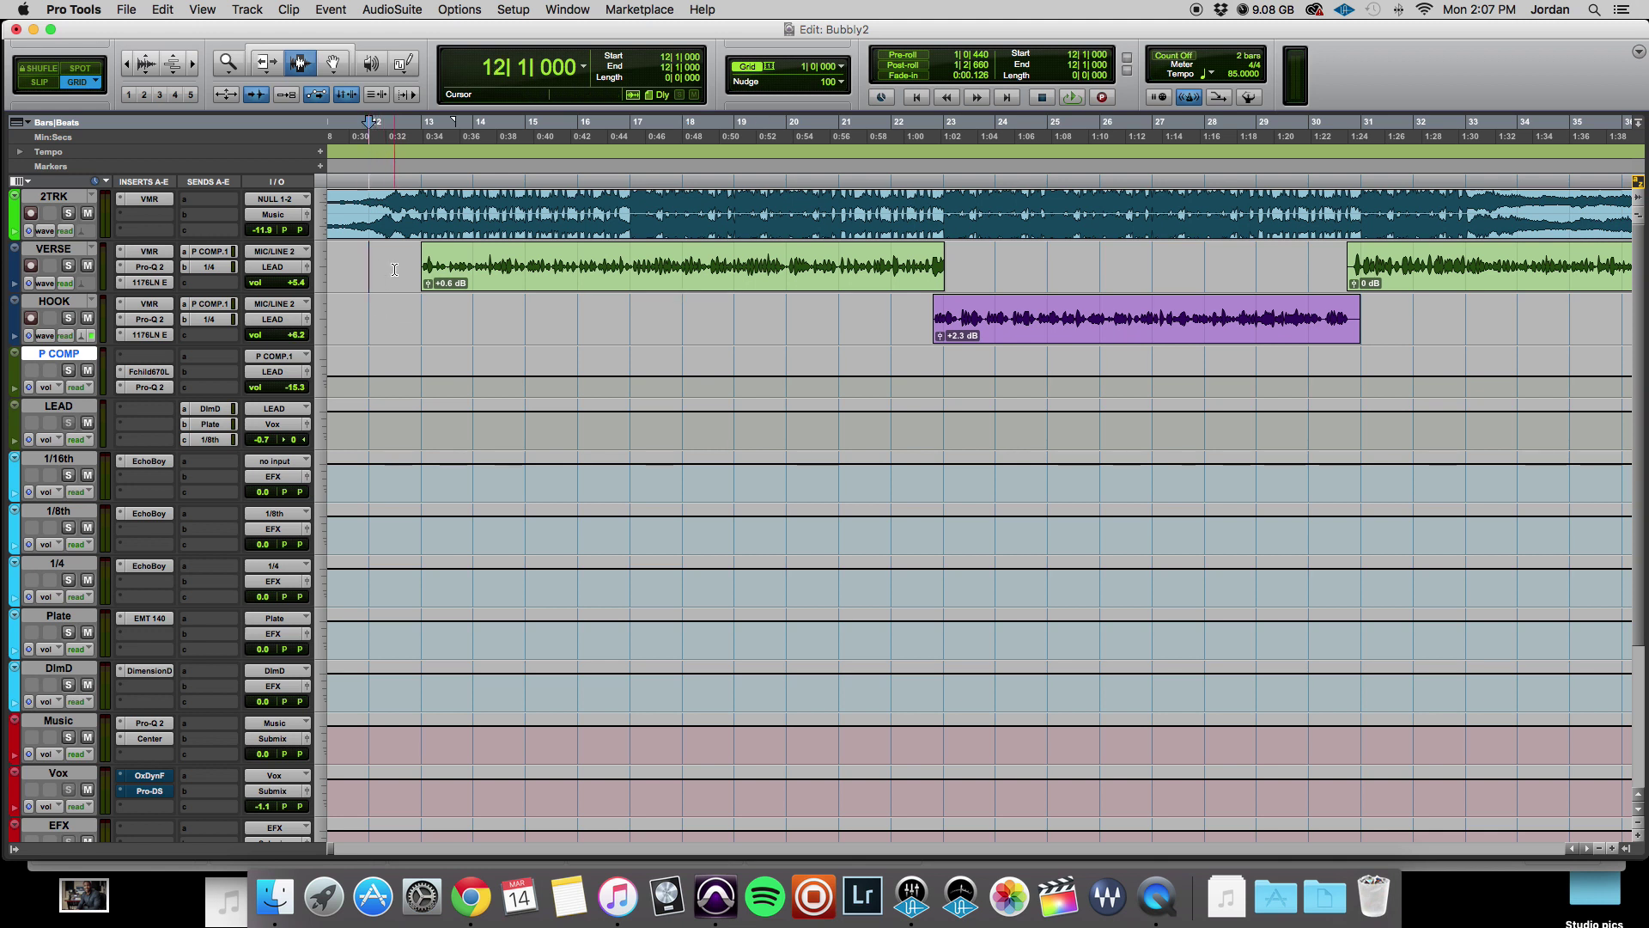